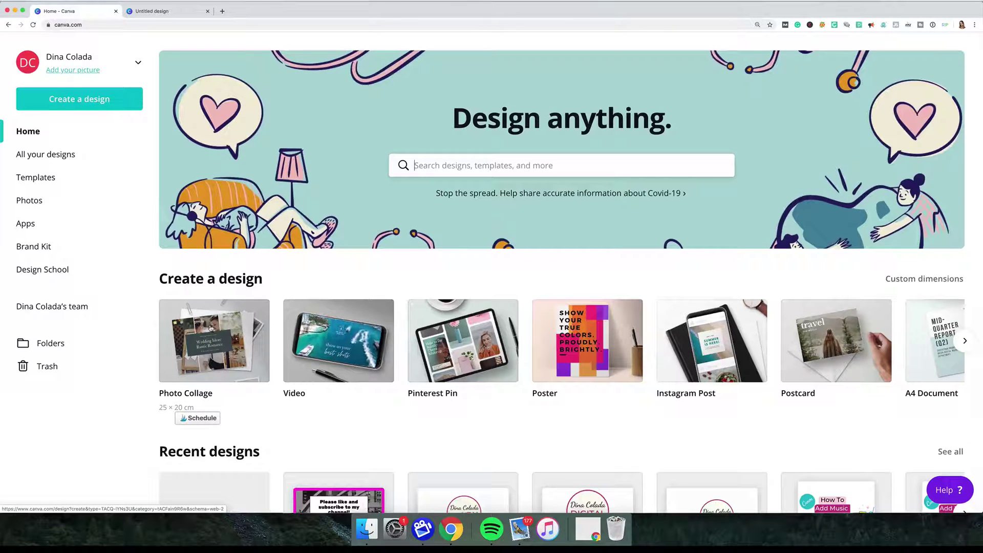
Open the Create a design menu to list custom-size and suggested design types.
{"action": "left_click", "coordinate": [71, 98]}
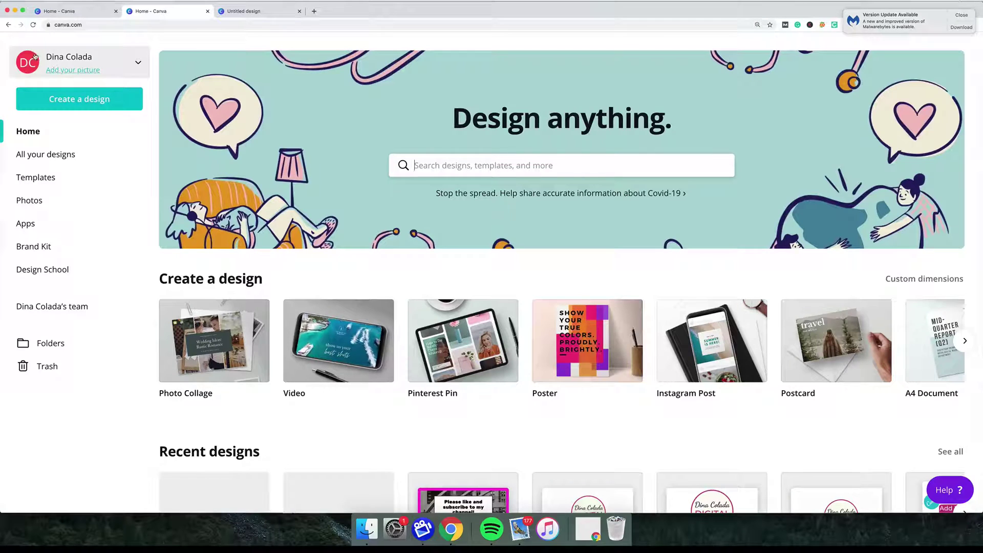
{"action": "left_click", "coordinate": [66, 101]}
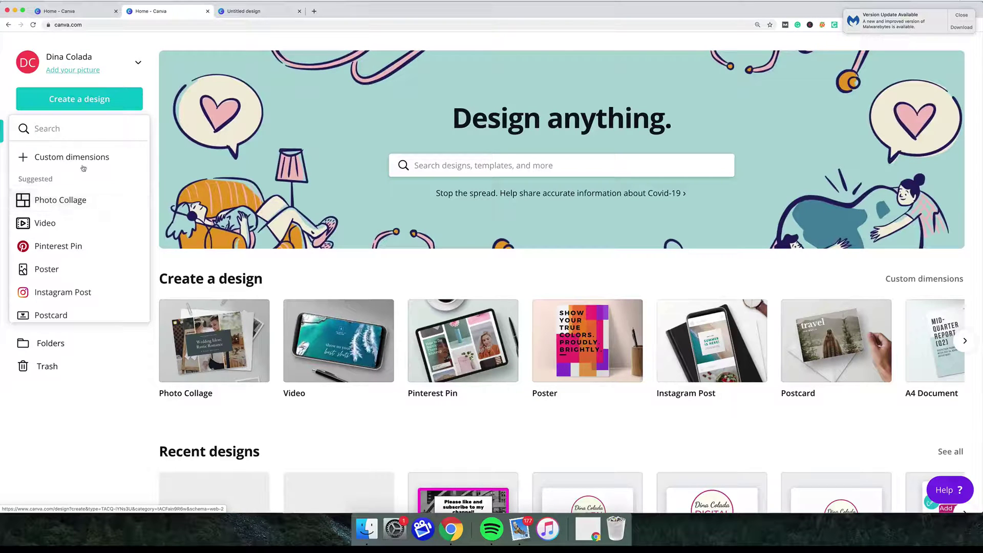
Enter a custom size of 8.5 by 11 and switch the units to inches.
{"action": "left_click", "coordinate": [152, 92]}
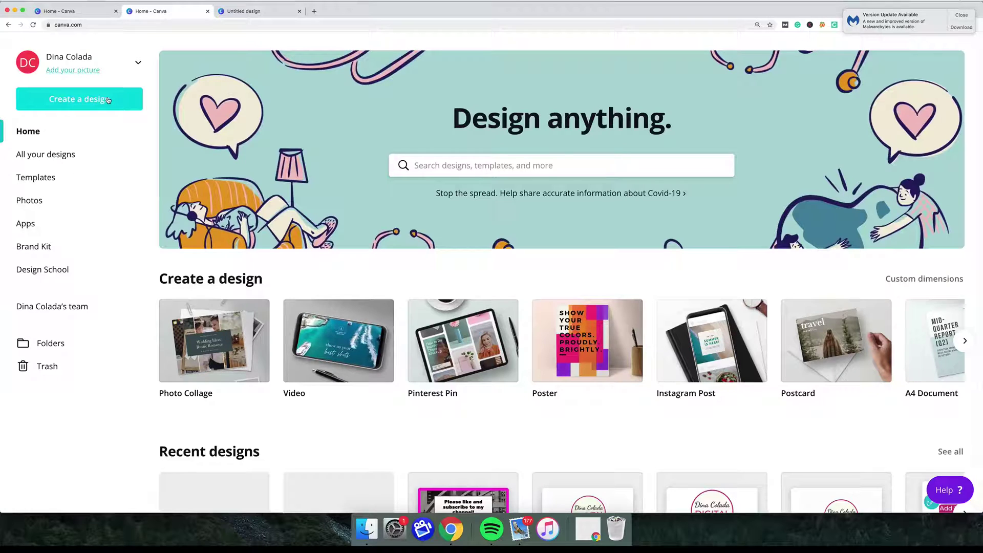
{"action": "left_click", "coordinate": [108, 100]}
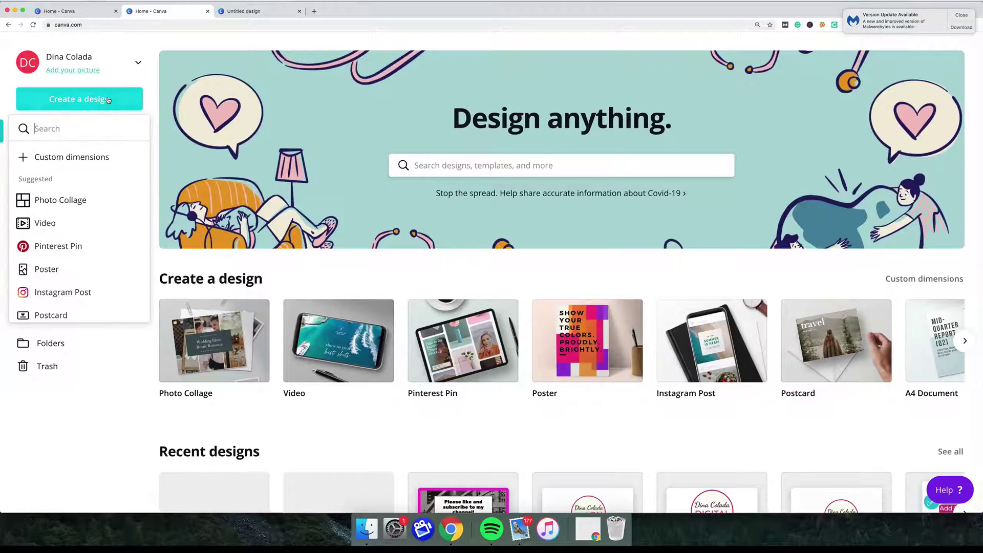
{"action": "left_click", "coordinate": [89, 162]}
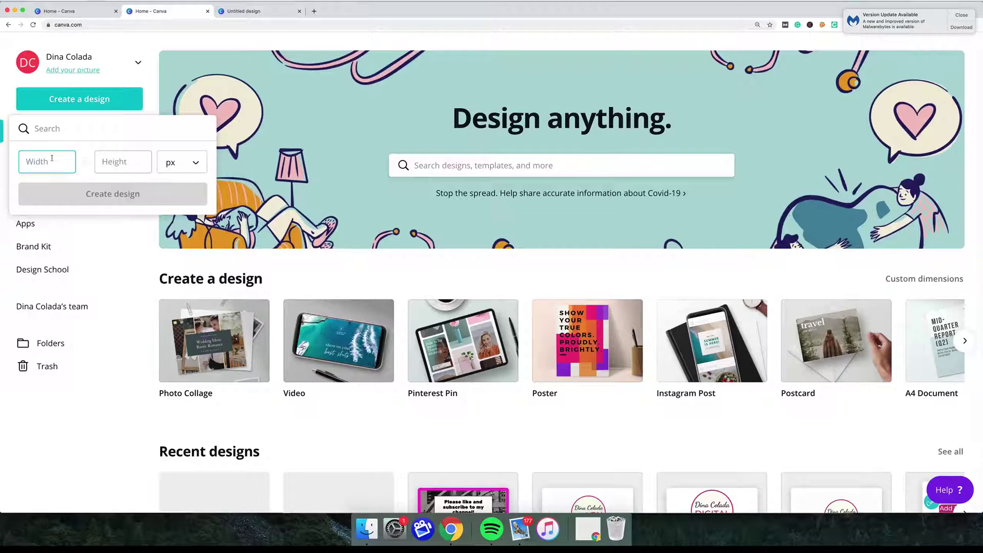
{"action": "type", "text": "8.5"}
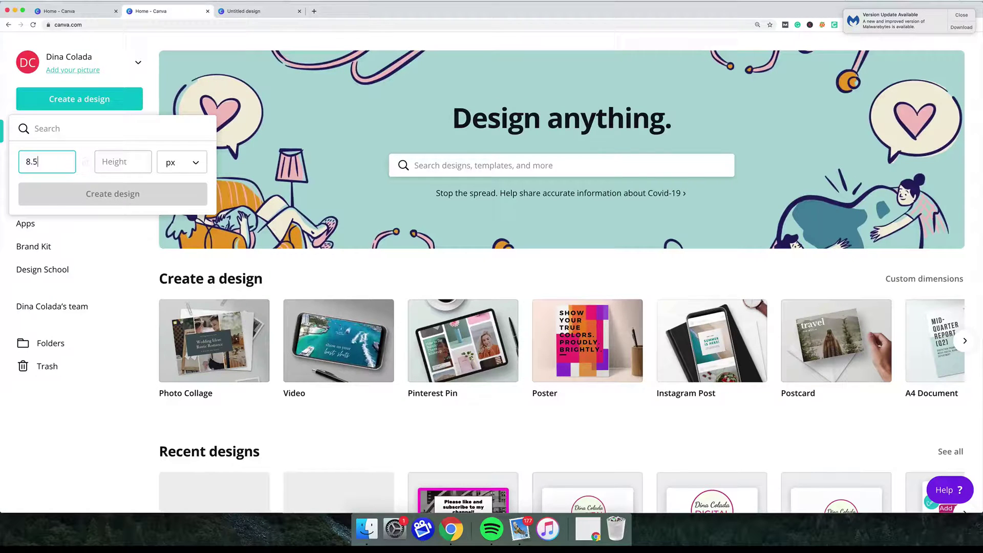
{"action": "key", "text": "Tab"}
{"action": "type", "text": "11"}
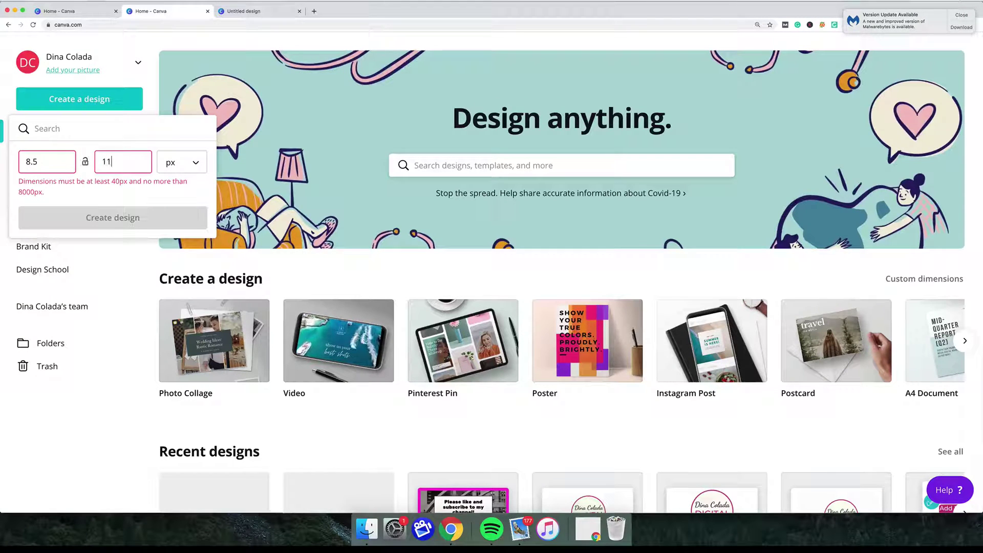
{"action": "left_click", "coordinate": [201, 165]}
{"action": "left_click", "coordinate": [185, 187]}
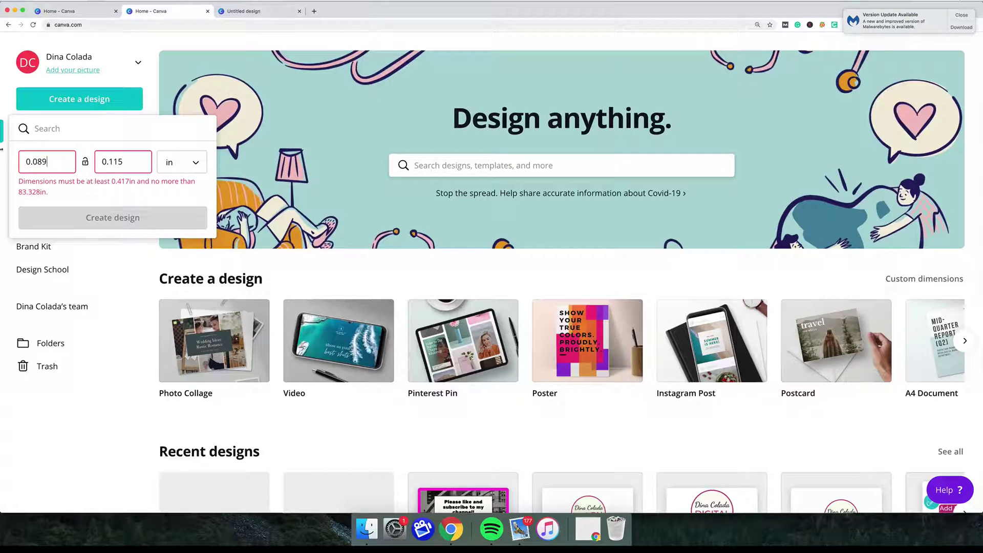
Re-enter 8.5 × 11 inches after the unit conversion and create the blank design.
{"action": "left_click_drag", "start_coordinate": [52, 162], "coordinate": [19, 162]}
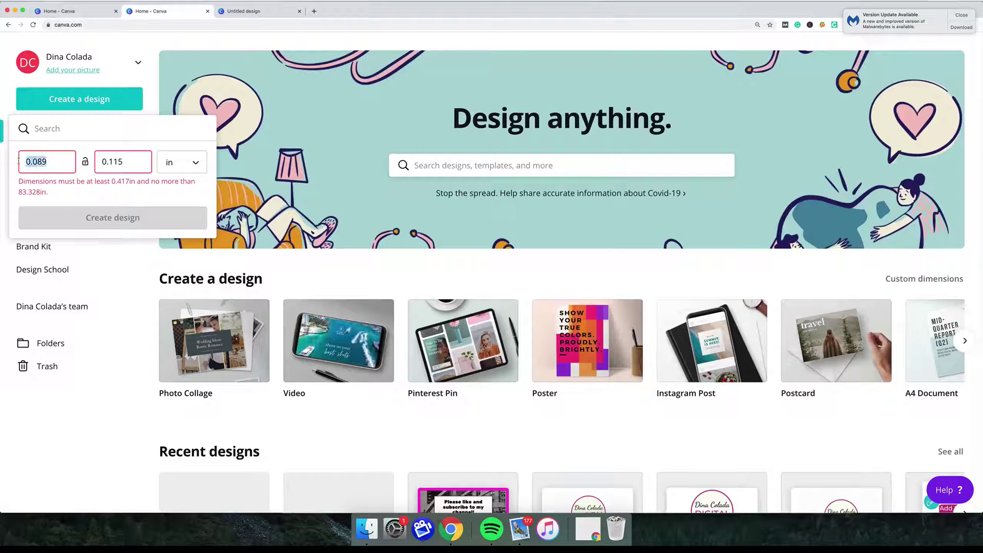
{"action": "key", "text": "BackSpace"}
{"action": "type", "text": "8.5"}
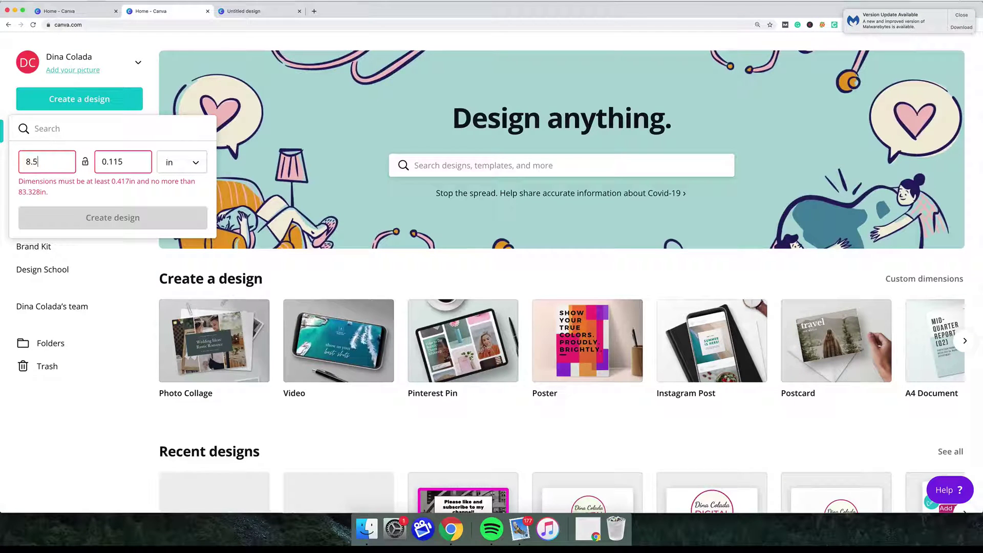
{"action": "key", "text": "Tab"}
{"action": "type", "text": "11"}
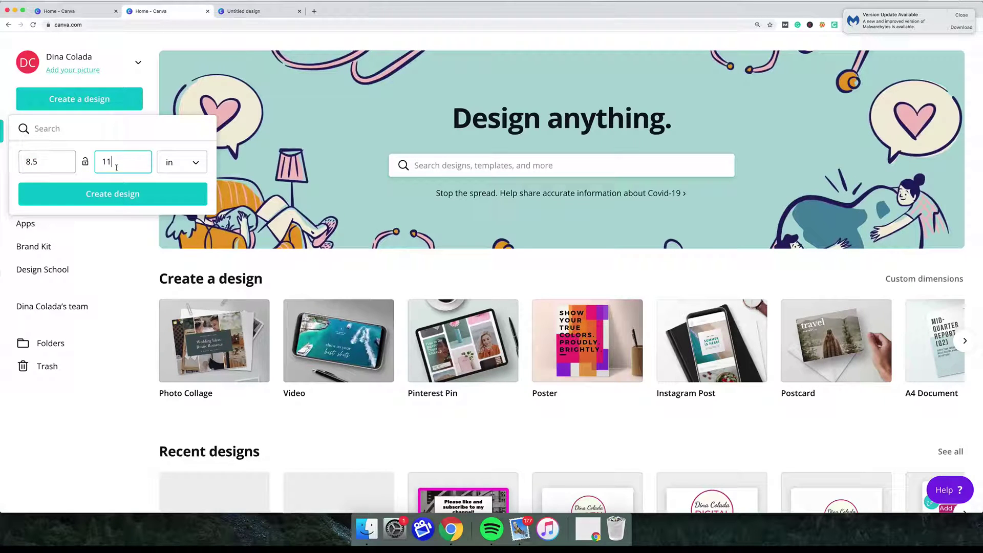
{"action": "left_click", "coordinate": [196, 162]}
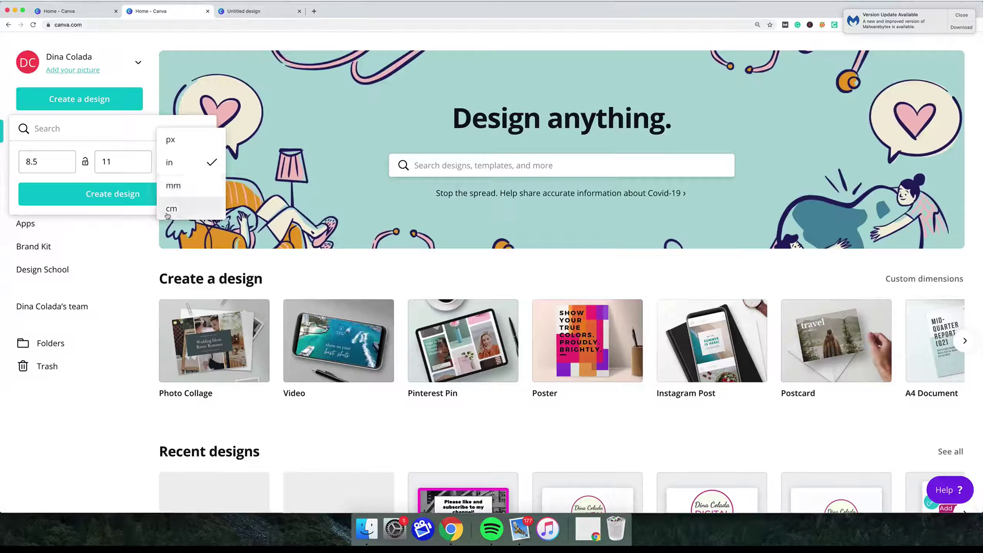
{"action": "left_click", "coordinate": [154, 140]}
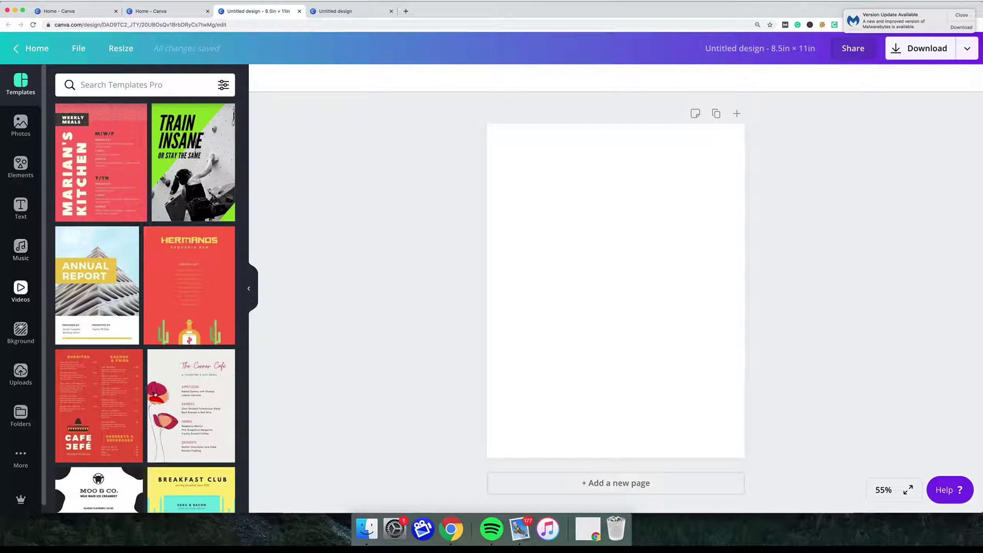
Upload the man-in-dress-shirt photo from Downloads into Uploads.
{"action": "left_click", "coordinate": [21, 375]}
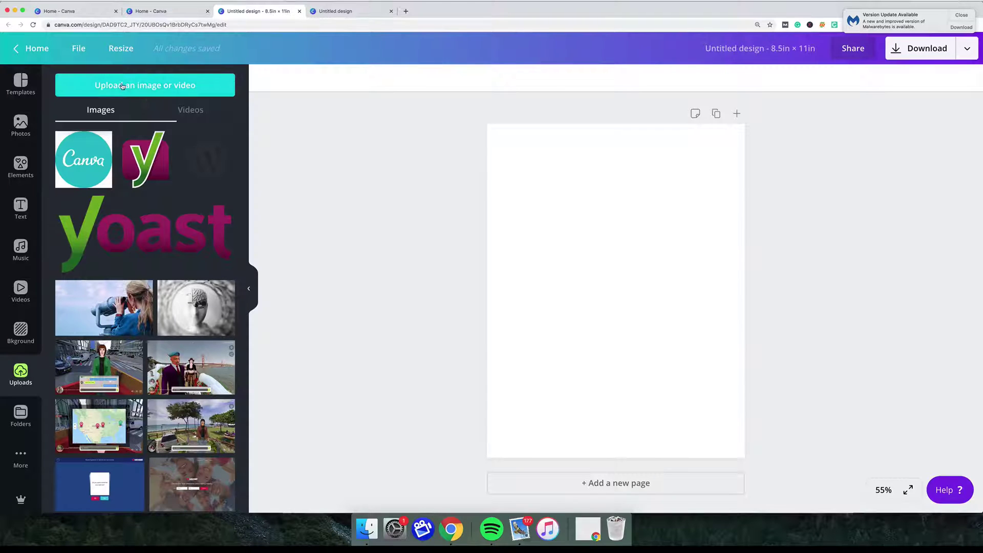
{"action": "left_click", "coordinate": [128, 86]}
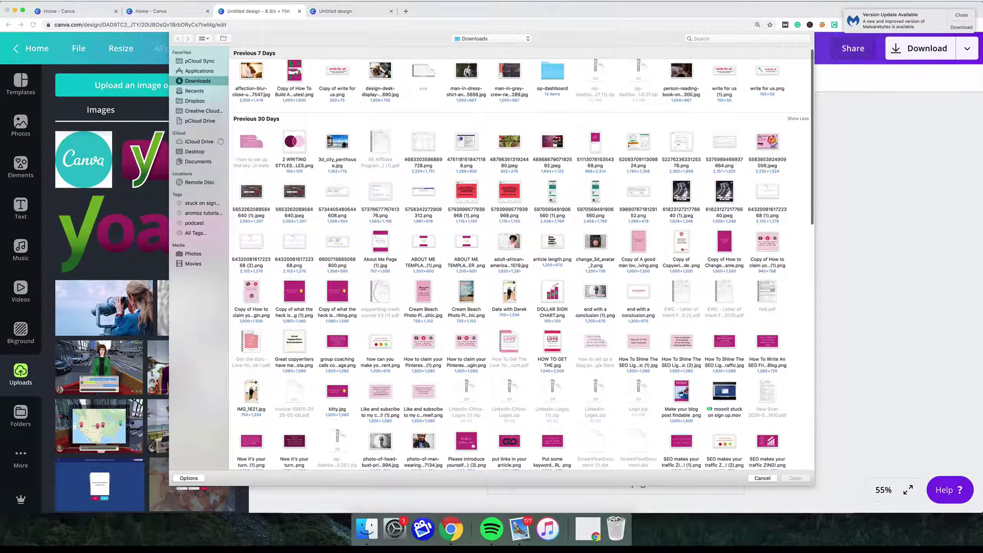
{"action": "double_click", "coordinate": [466, 74]}
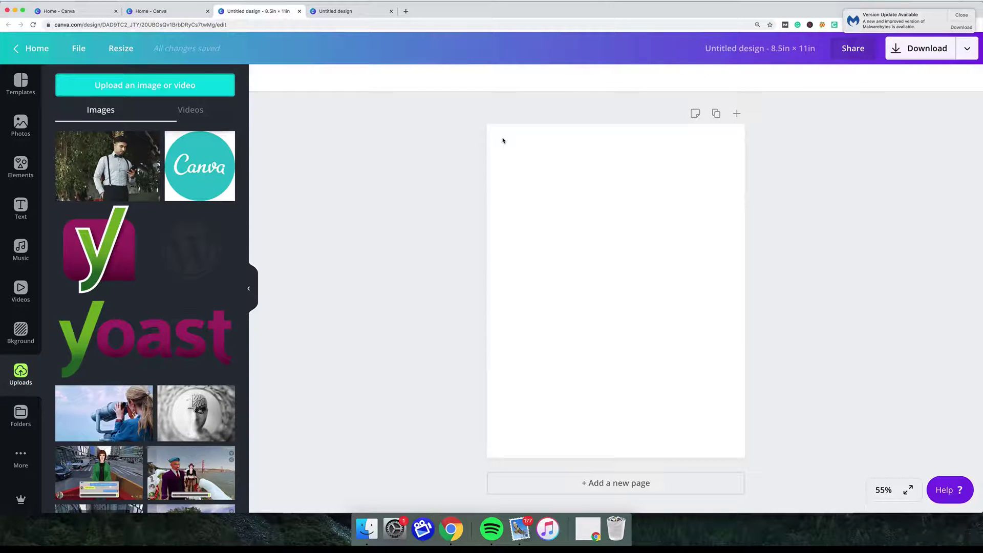
Place the man's photo on the page, shrink it, and move it to the lower right.
{"action": "left_click_drag", "start_coordinate": [119, 181], "coordinate": [581, 209]}
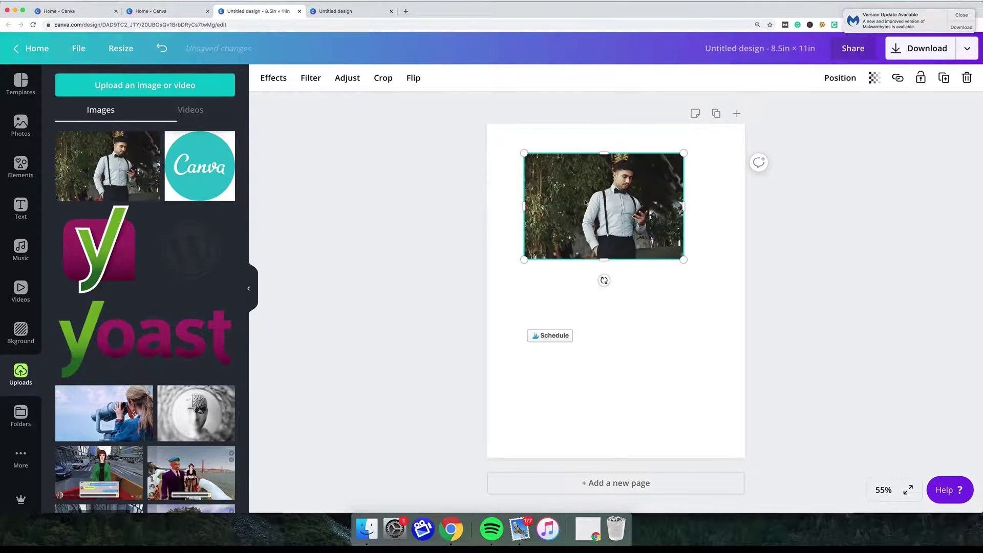
{"action": "left_click", "coordinate": [644, 288]}
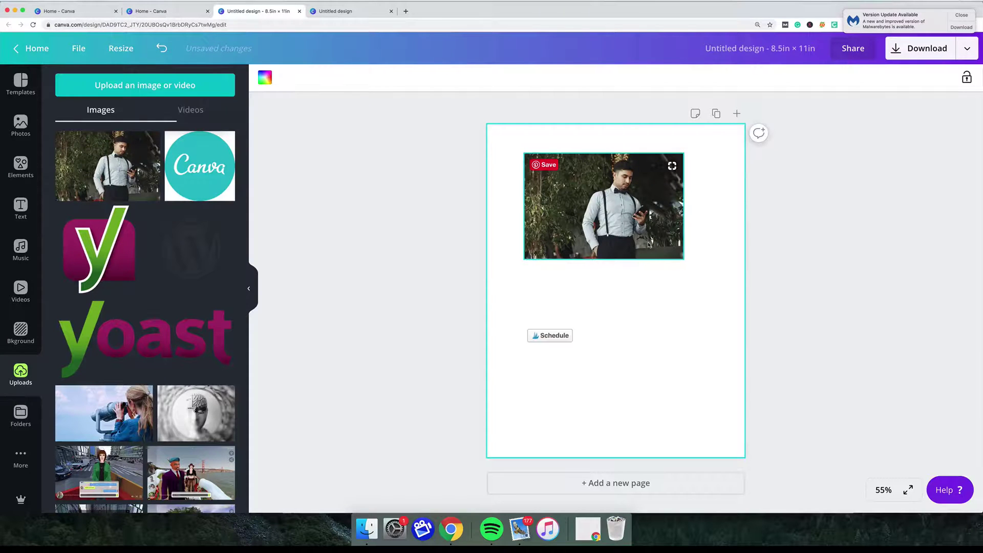
{"action": "left_click", "coordinate": [649, 244]}
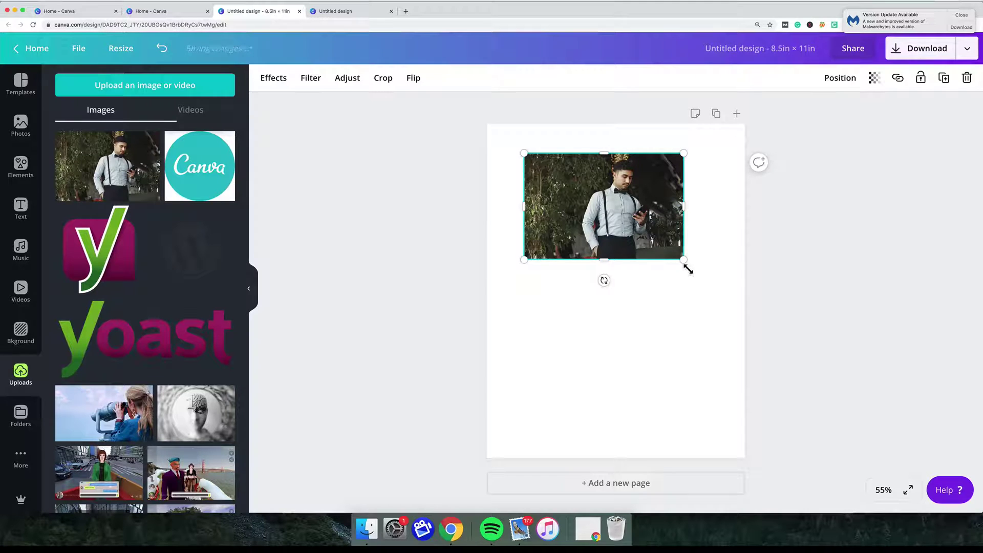
{"action": "left_click_drag", "start_coordinate": [685, 269], "coordinate": [713, 273]}
{"action": "left_click", "coordinate": [697, 309]}
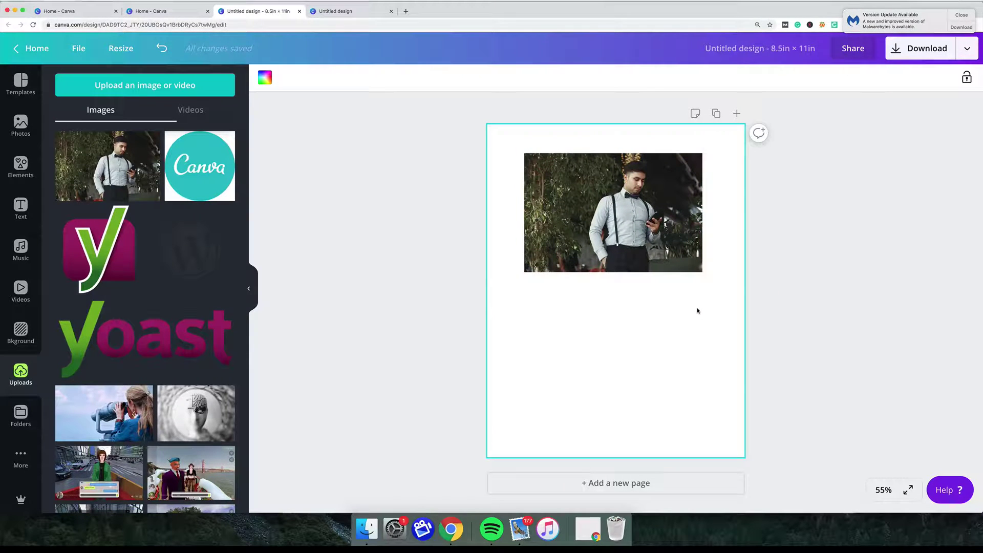
{"action": "left_click_drag", "start_coordinate": [625, 228], "coordinate": [656, 389]}
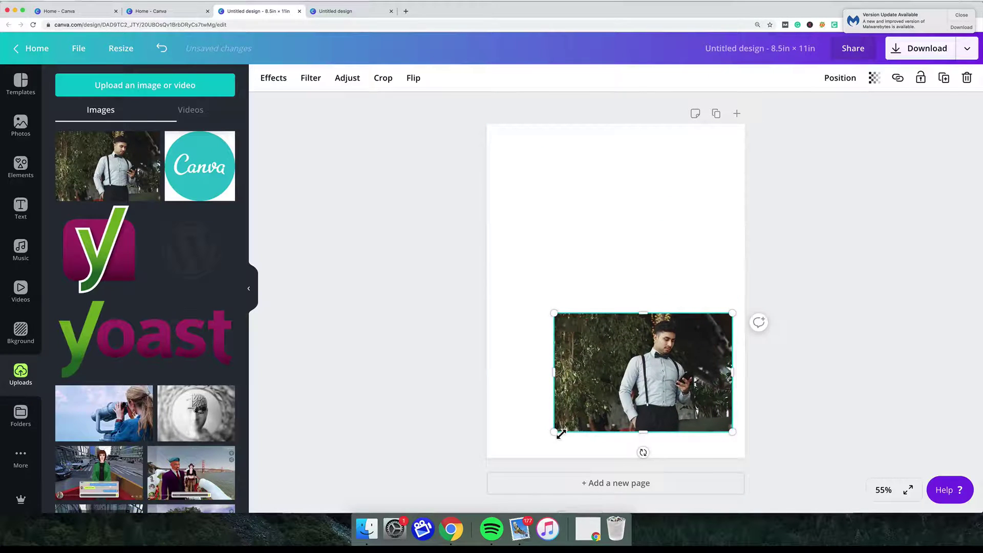
{"action": "left_click_drag", "start_coordinate": [563, 433], "coordinate": [589, 412]}
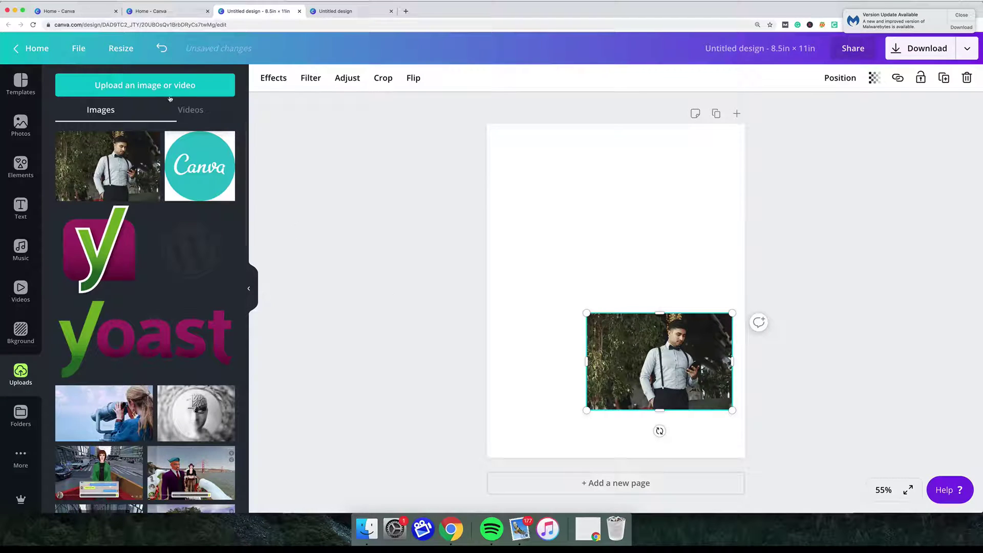
Upload the laptop-desk photo, place it shrunk near the upper left.
{"action": "left_click", "coordinate": [146, 86]}
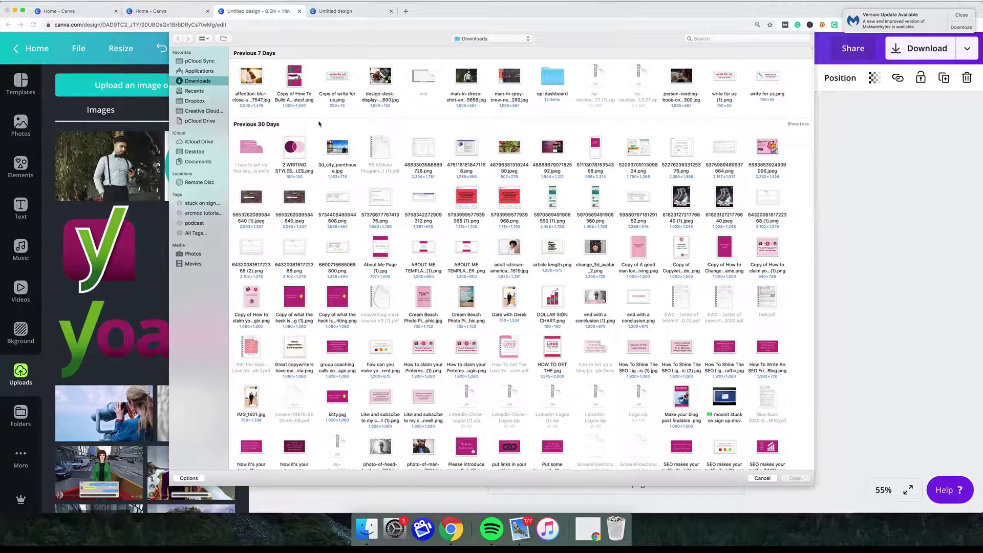
{"action": "double_click", "coordinate": [383, 78]}
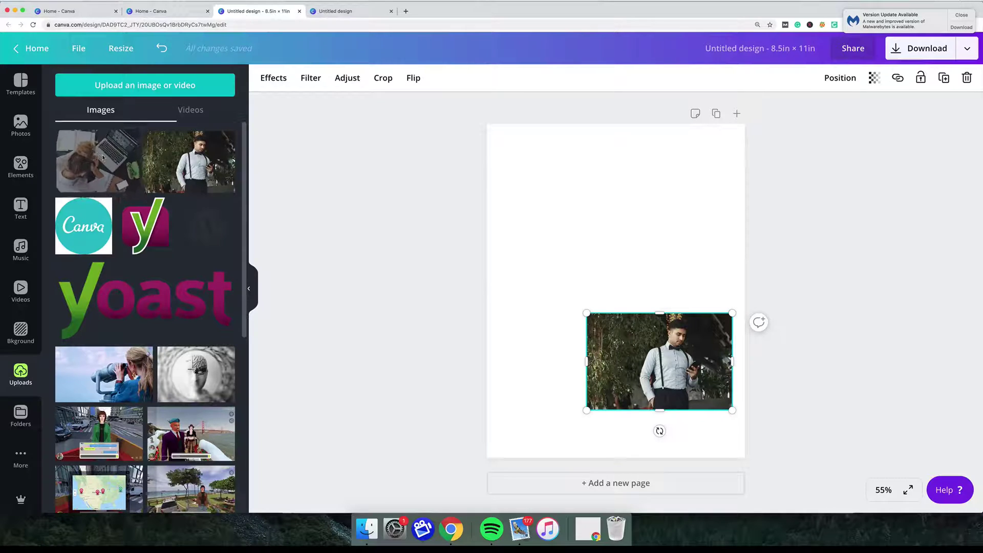
{"action": "left_click_drag", "start_coordinate": [98, 157], "coordinate": [556, 181]}
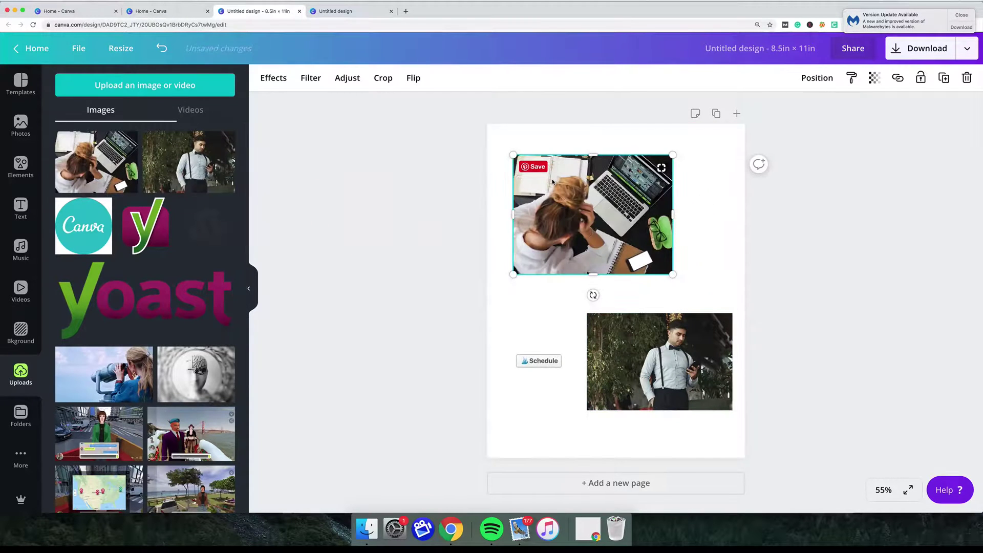
{"action": "left_click_drag", "start_coordinate": [677, 281], "coordinate": [623, 246]}
{"action": "left_click_drag", "start_coordinate": [594, 208], "coordinate": [585, 244]}
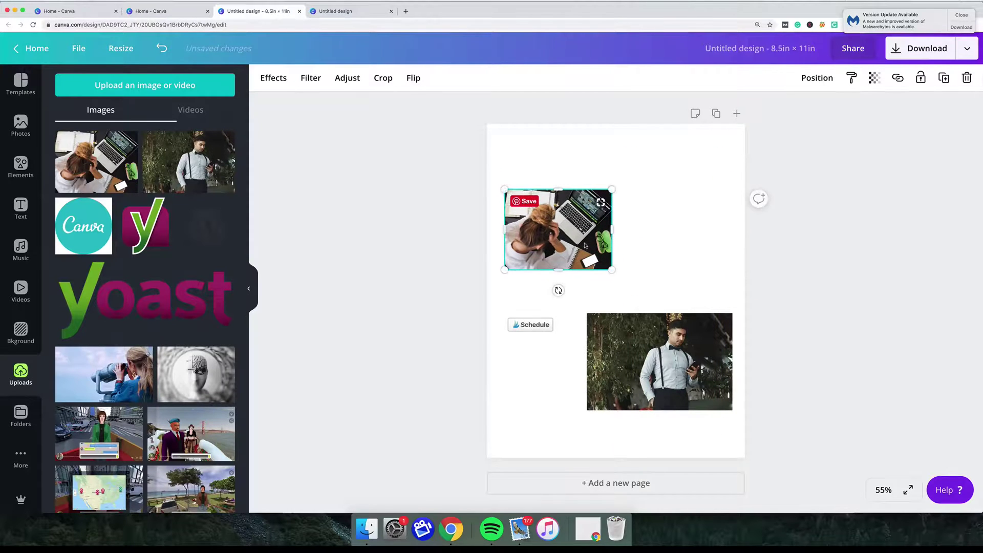
Upload the couple photo, shrink it, and position it against the upper-right edge.
{"action": "left_click", "coordinate": [147, 85]}
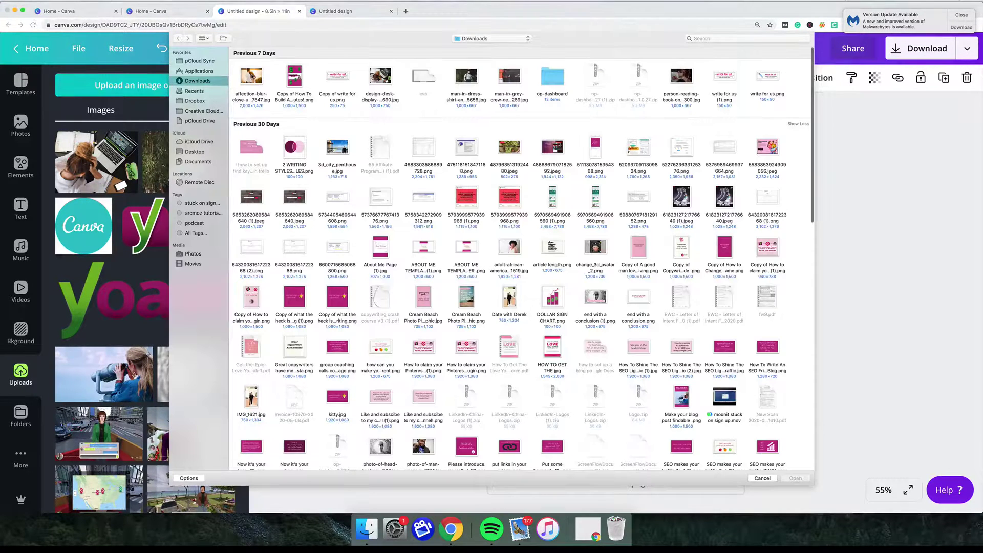
{"action": "double_click", "coordinate": [250, 75]}
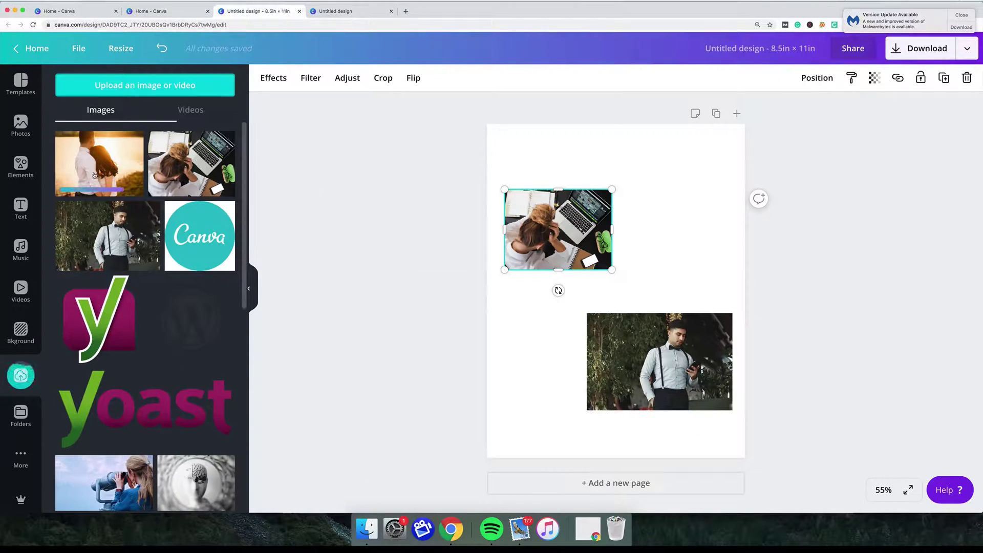
{"action": "left_click_drag", "start_coordinate": [91, 165], "coordinate": [578, 210]}
{"action": "left_click_drag", "start_coordinate": [581, 294], "coordinate": [640, 246]}
{"action": "left_click_drag", "start_coordinate": [690, 220], "coordinate": [657, 205]}
{"action": "left_click_drag", "start_coordinate": [614, 231], "coordinate": [605, 242]}
Send the couple photo to back, bring it forward once, and enlarge it slightly.
{"action": "left_click", "coordinate": [630, 283]}
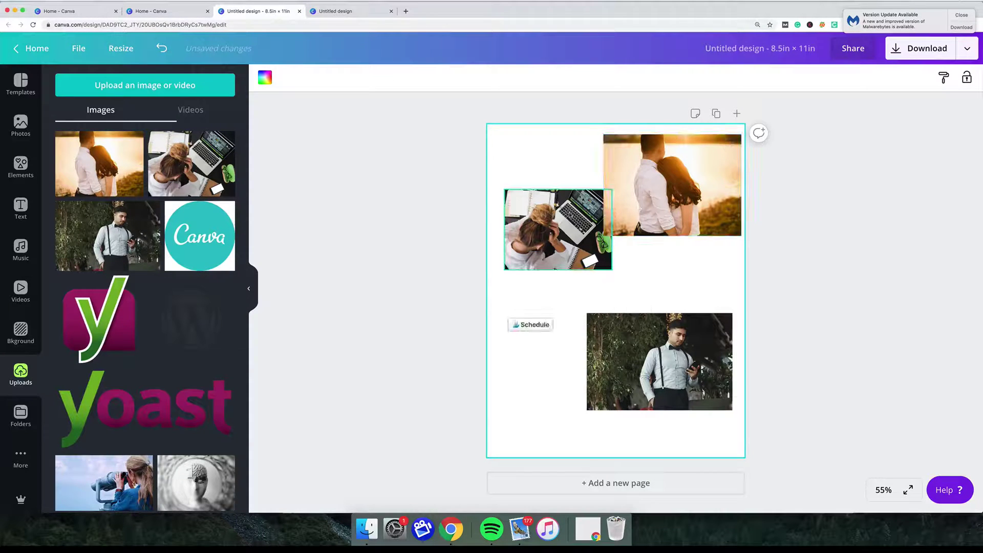
{"action": "right_click", "coordinate": [651, 198]}
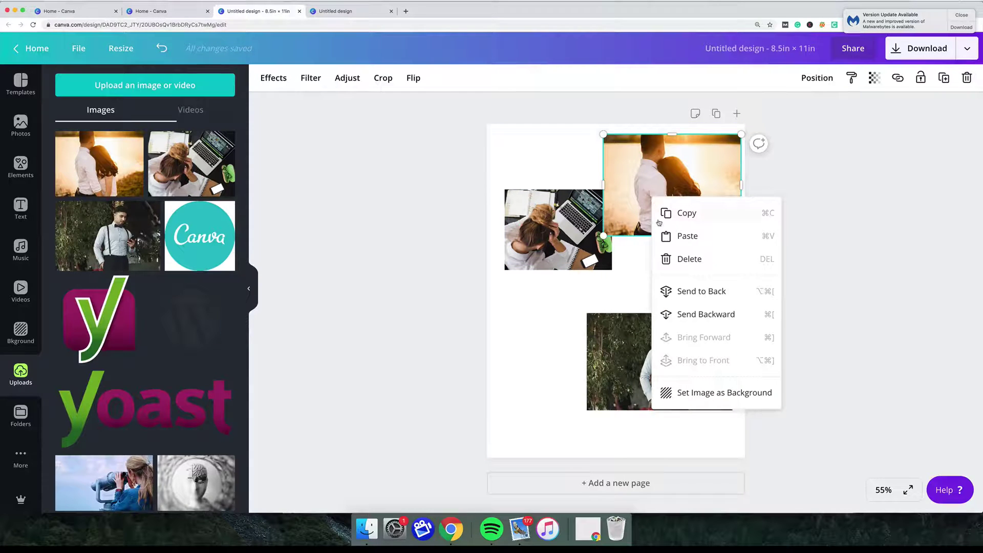
{"action": "left_click", "coordinate": [677, 291]}
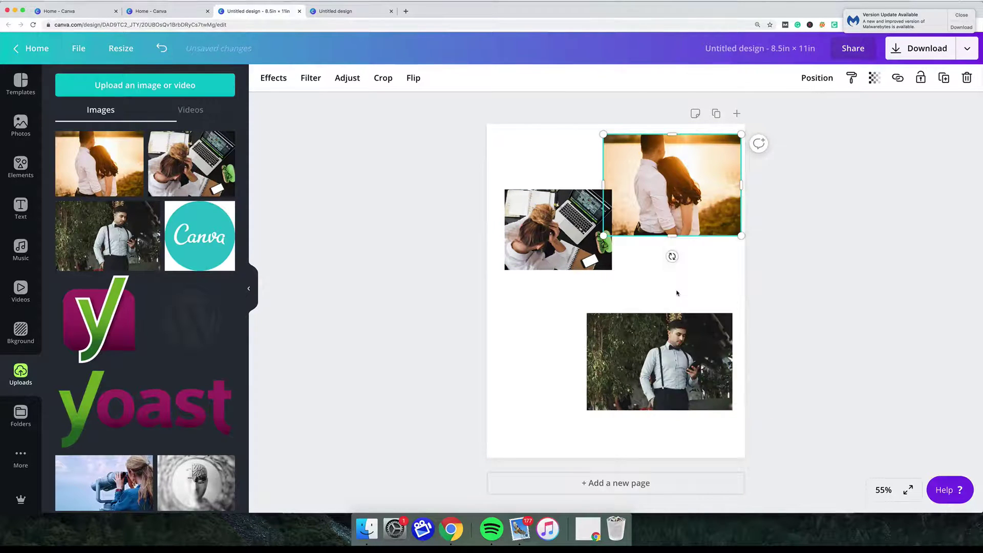
{"action": "right_click", "coordinate": [644, 191]}
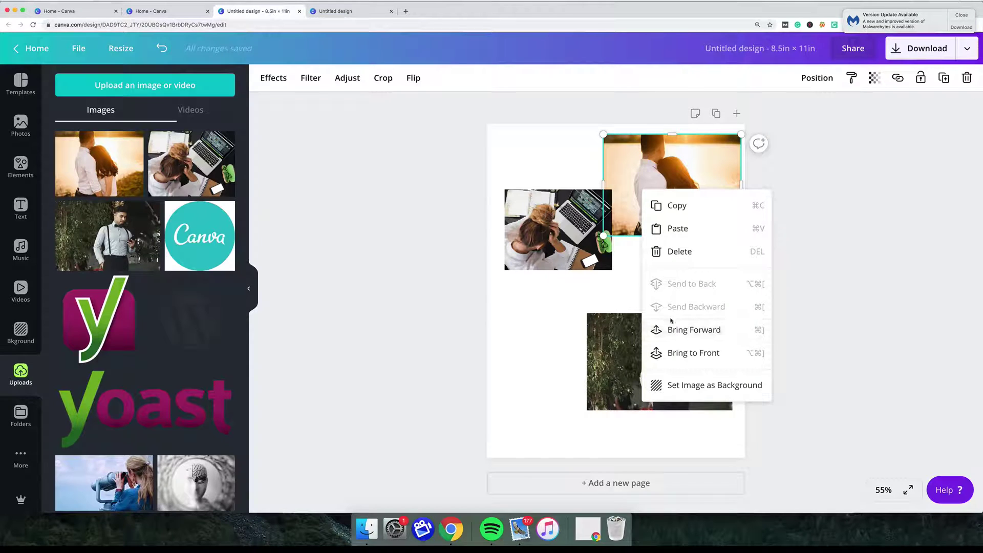
{"action": "left_click", "coordinate": [681, 331]}
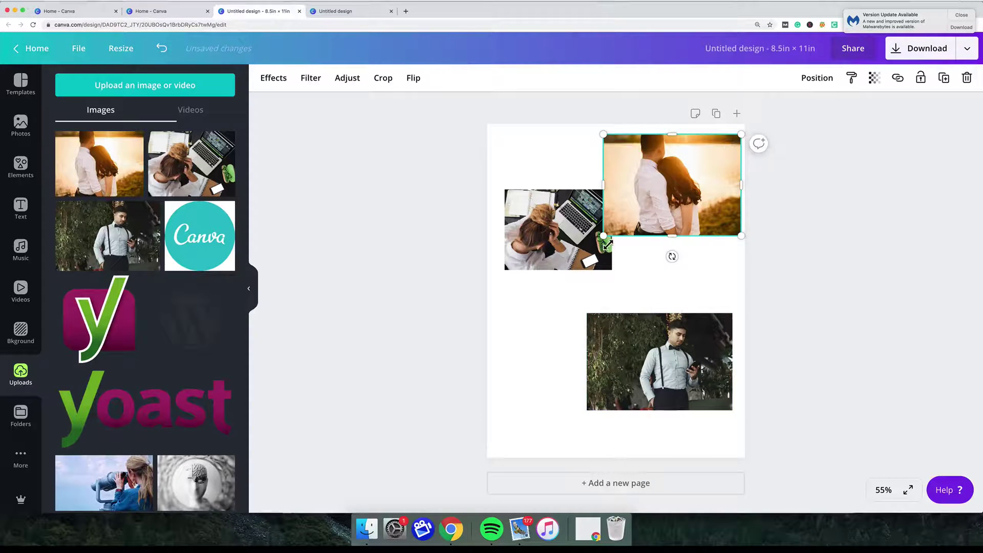
{"action": "left_click_drag", "start_coordinate": [603, 235], "coordinate": [589, 251]}
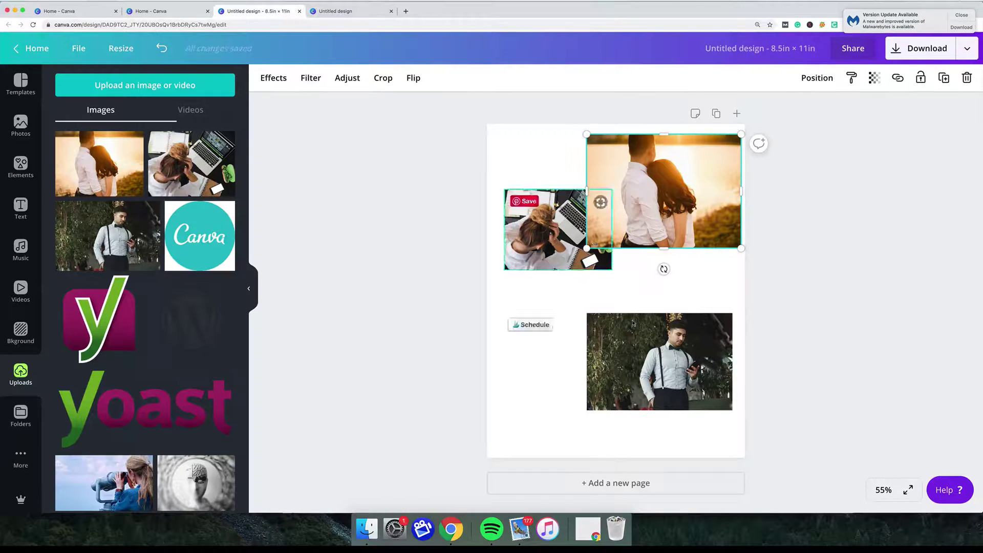
Upload the woman-in-glasses photo, shrink it at lower left, and move the man's photo below the couple photo.
{"action": "left_click", "coordinate": [136, 95]}
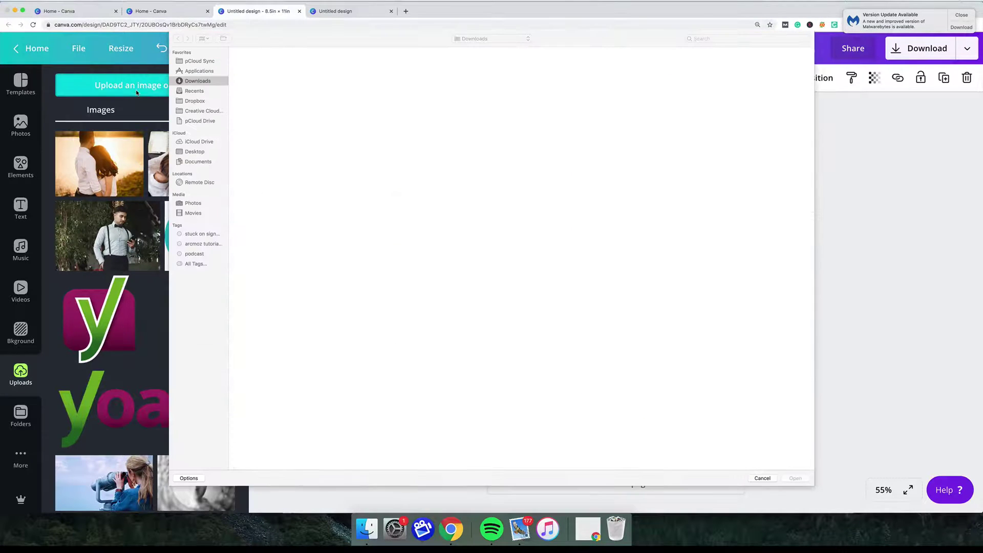
{"action": "double_click", "coordinate": [510, 248]}
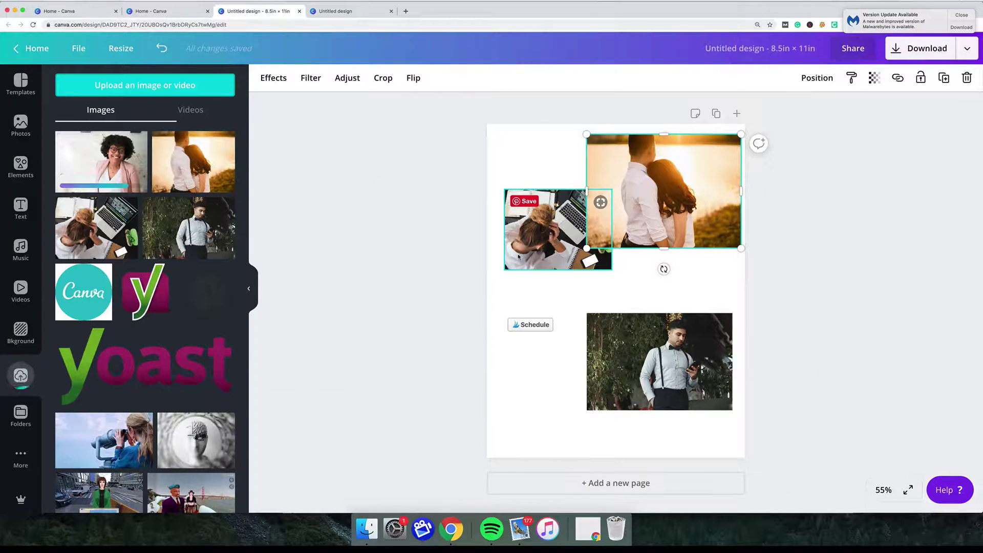
{"action": "left_click_drag", "start_coordinate": [102, 162], "coordinate": [527, 314]}
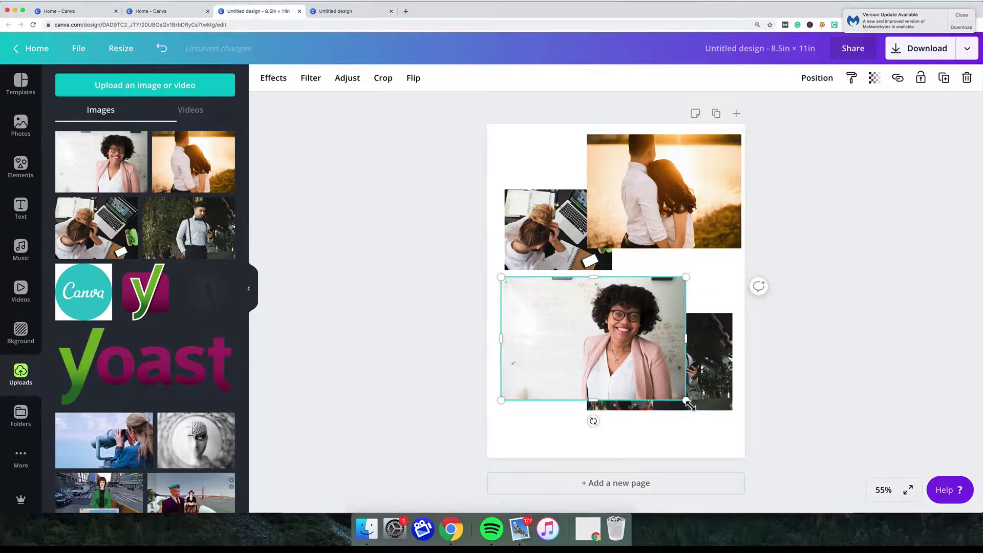
{"action": "left_click_drag", "start_coordinate": [687, 402], "coordinate": [611, 351]}
{"action": "left_click_drag", "start_coordinate": [590, 301], "coordinate": [610, 233]}
{"action": "left_click_drag", "start_coordinate": [563, 353], "coordinate": [567, 424]}
{"action": "left_click_drag", "start_coordinate": [663, 291], "coordinate": [653, 374]}
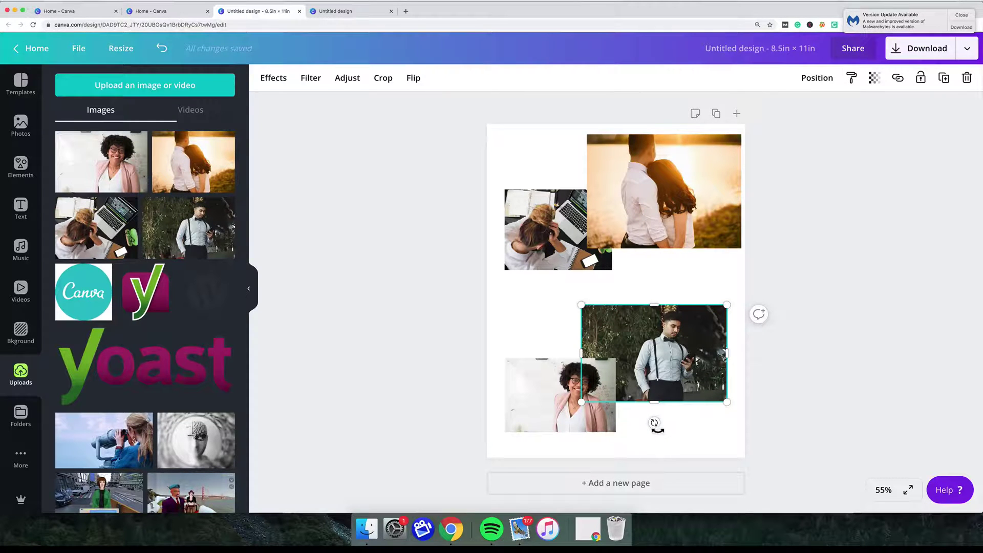
Tilt the man's photo to about -20° and move the laptop photo to the lower right.
{"action": "left_click_drag", "start_coordinate": [656, 424], "coordinate": [585, 276]}
{"action": "left_click_drag", "start_coordinate": [559, 235], "coordinate": [682, 375]}
{"action": "left_click_drag", "start_coordinate": [608, 286], "coordinate": [591, 254]}
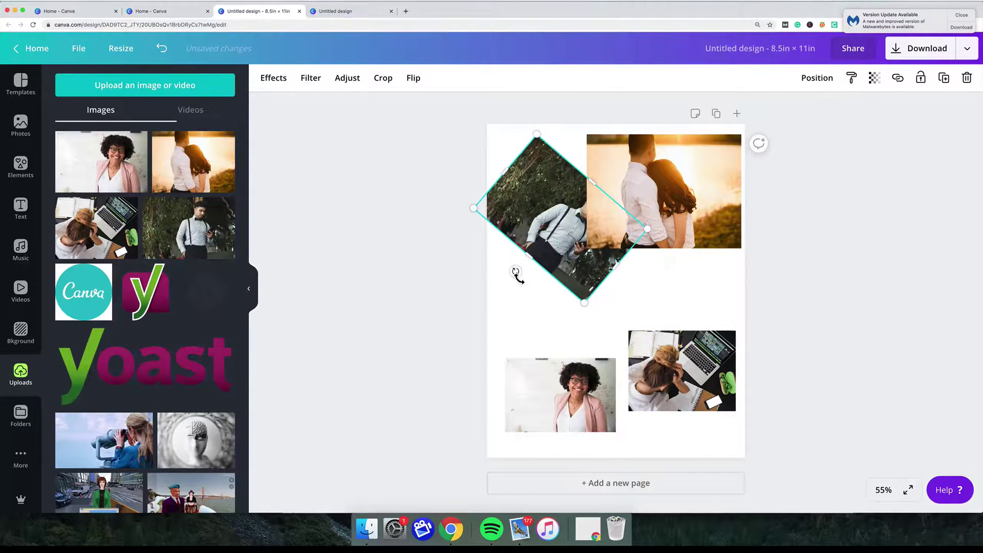
{"action": "left_click_drag", "start_coordinate": [516, 273], "coordinate": [556, 308]}
Move the couple photo down, bring the man's photo in front of it, and shrink it.
{"action": "left_click", "coordinate": [702, 228]}
{"action": "left_click_drag", "start_coordinate": [702, 227], "coordinate": [706, 299]}
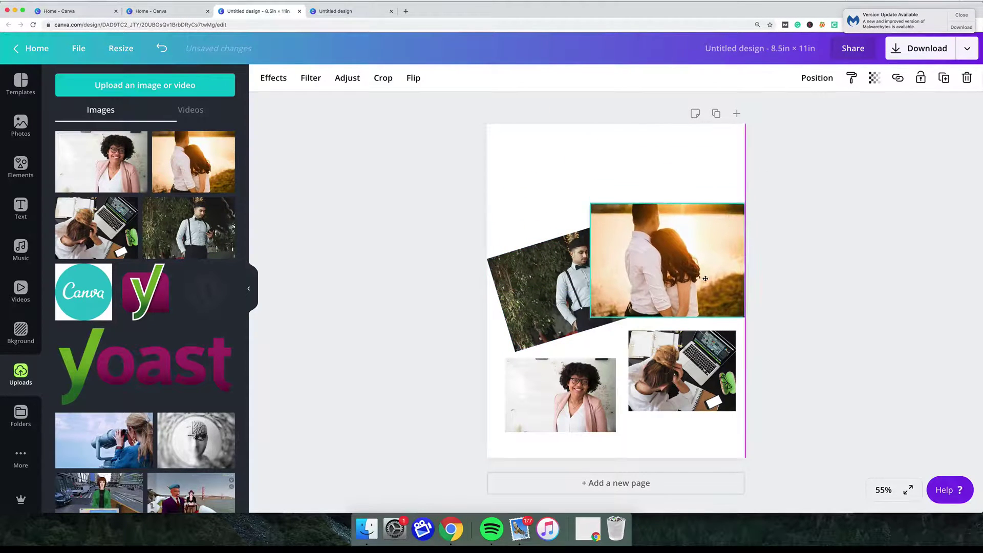
{"action": "right_click", "coordinate": [560, 275]}
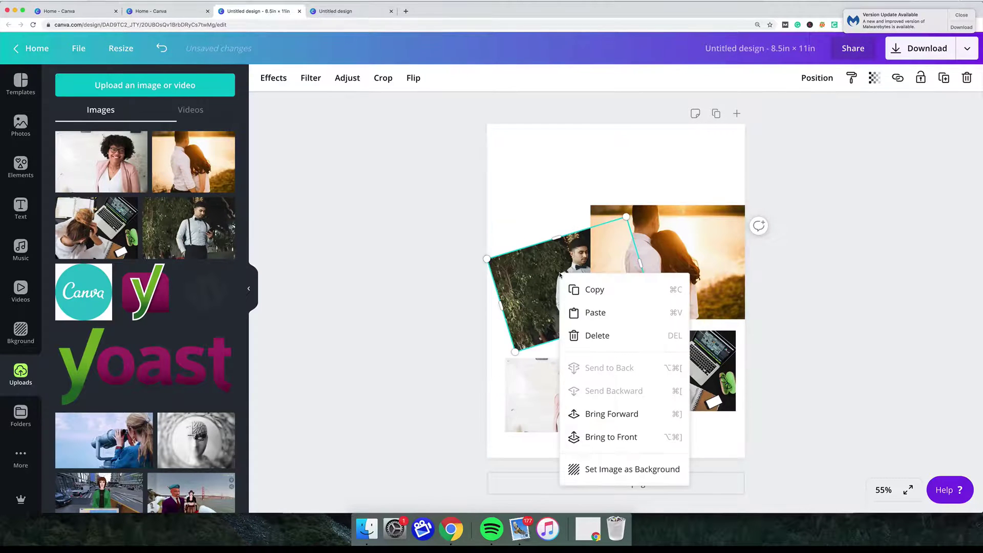
{"action": "left_click", "coordinate": [585, 413]}
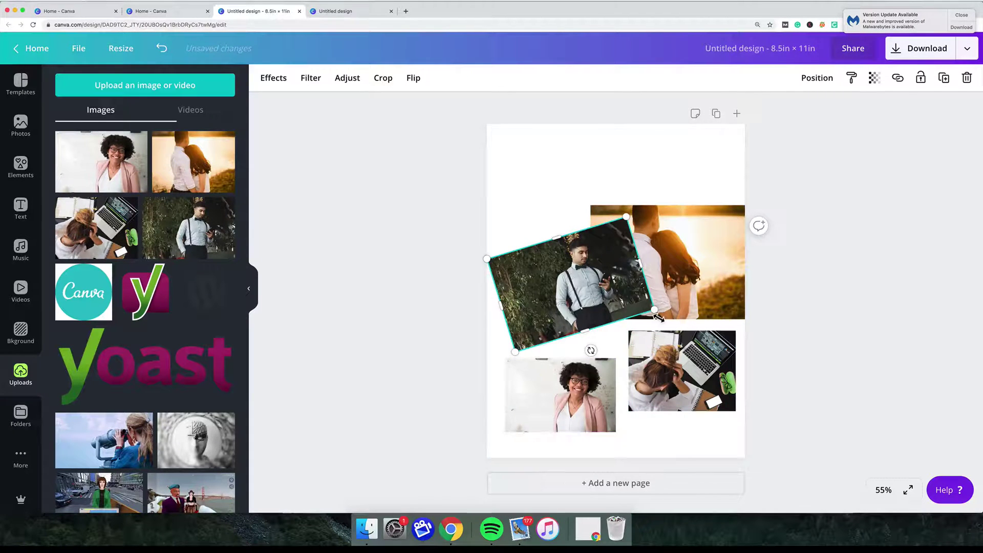
{"action": "left_click_drag", "start_coordinate": [654, 309], "coordinate": [610, 297]}
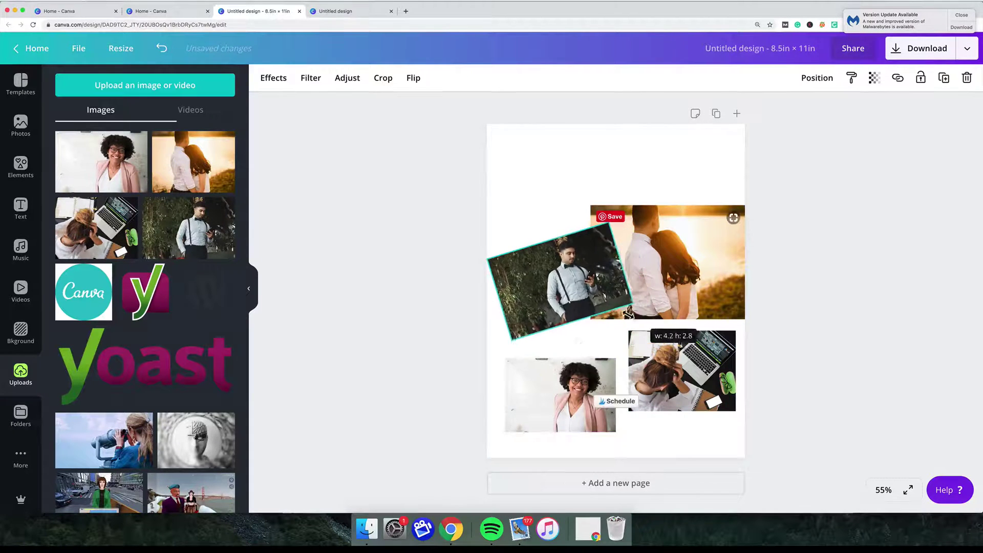
{"action": "left_click", "coordinate": [607, 340]}
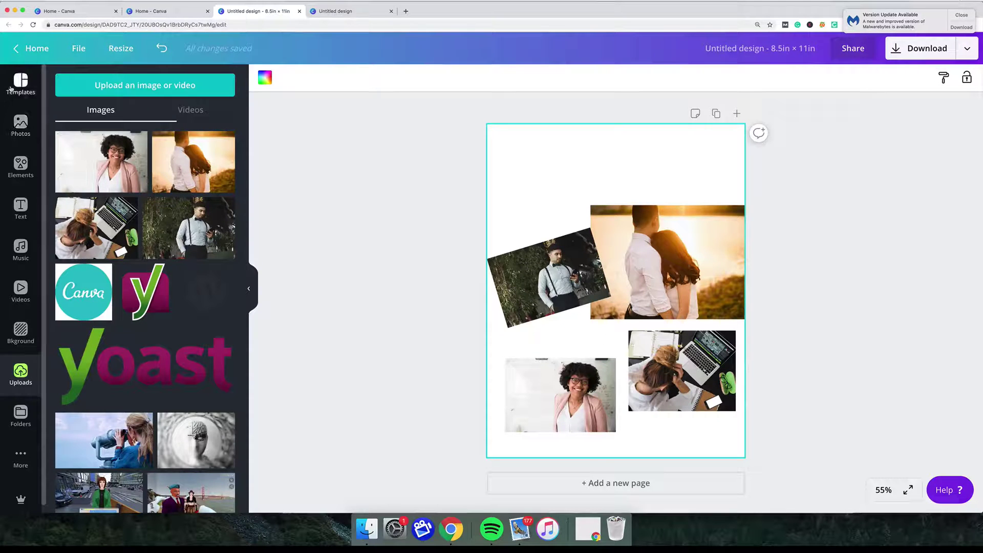
Browse the Text panel's heading styles and font combinations, then return to the top.
{"action": "left_click", "coordinate": [21, 208]}
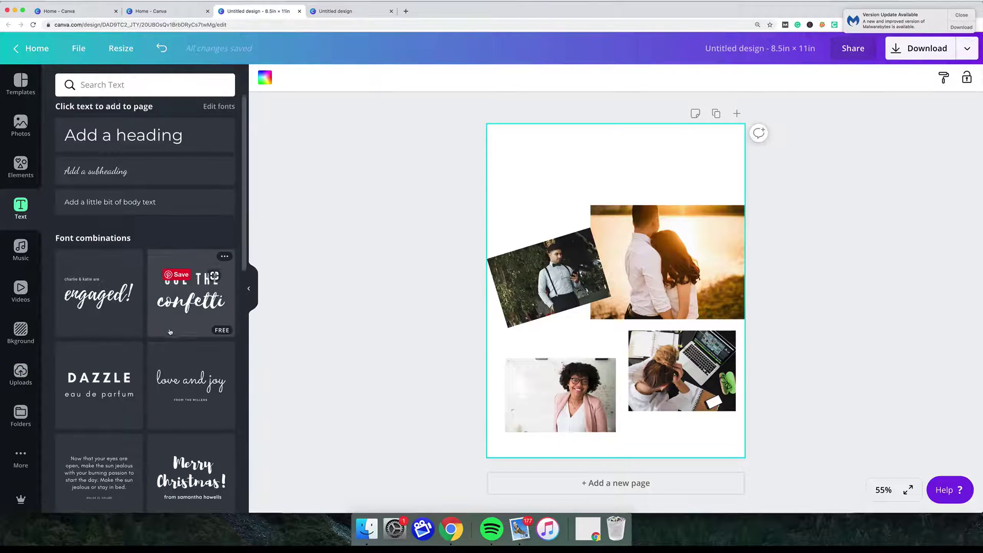
{"action": "scroll", "coordinate": [166, 308], "scroll_direction": "down", "scroll_amount": 5}
{"action": "scroll", "coordinate": [169, 330], "scroll_direction": "down", "scroll_amount": 10}
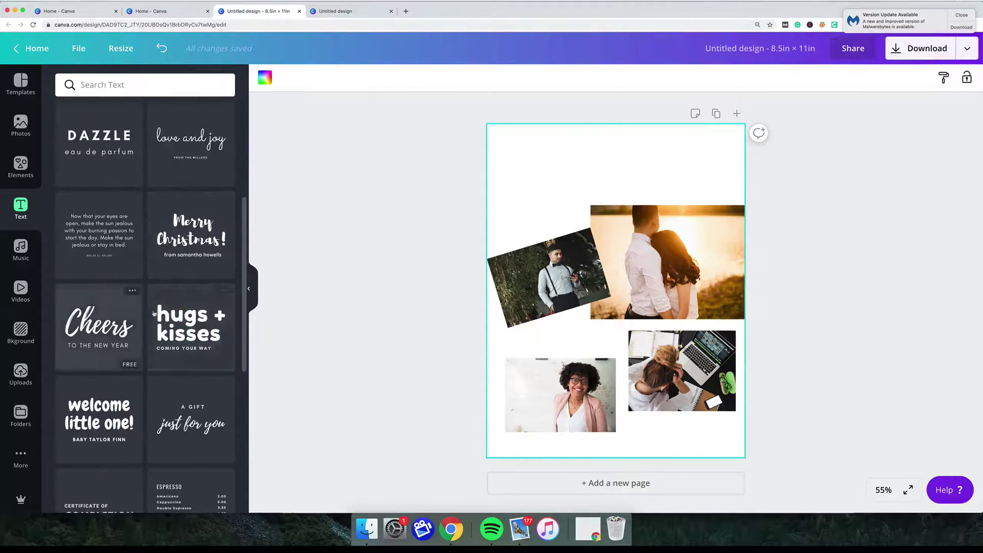
{"action": "scroll", "coordinate": [178, 324], "scroll_direction": "down", "scroll_amount": 15}
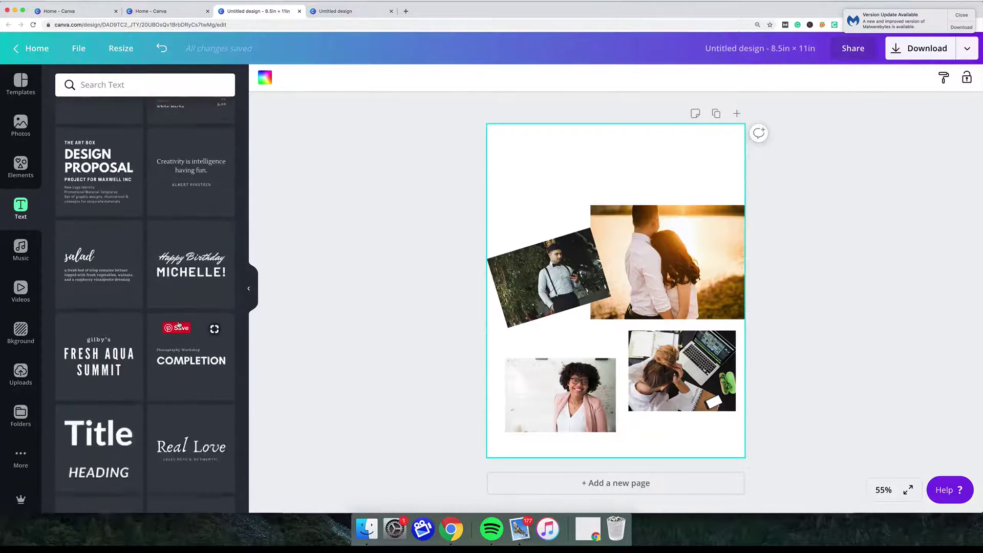
{"action": "scroll", "coordinate": [179, 324], "scroll_direction": "down", "scroll_amount": 10}
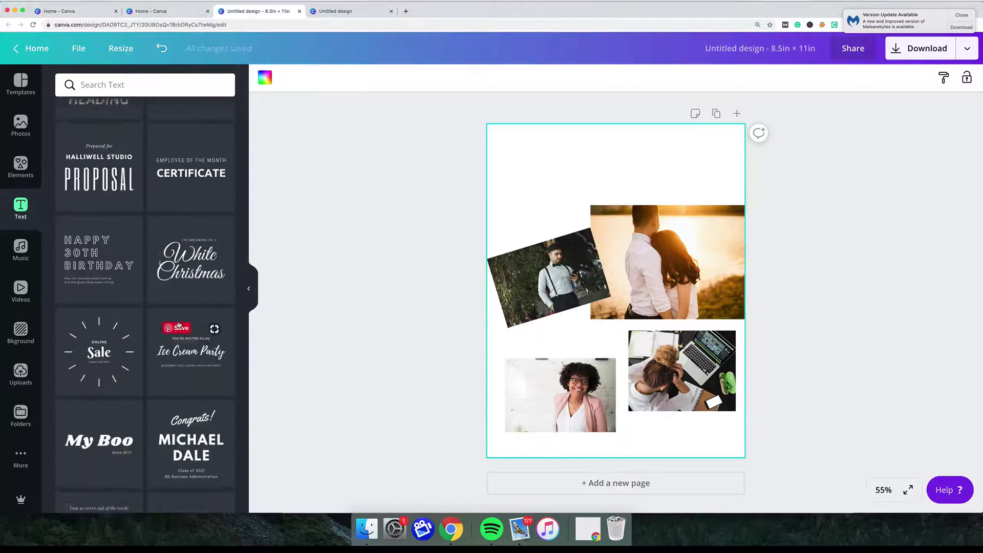
{"action": "scroll", "coordinate": [178, 326], "scroll_direction": "up", "scroll_amount": 15}
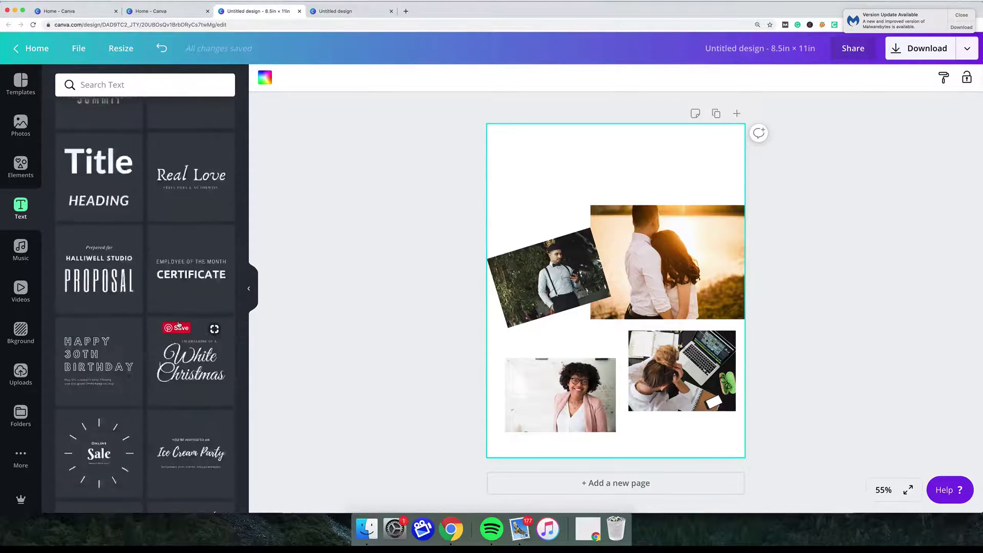
{"action": "scroll", "coordinate": [179, 326], "scroll_direction": "up", "scroll_amount": 5}
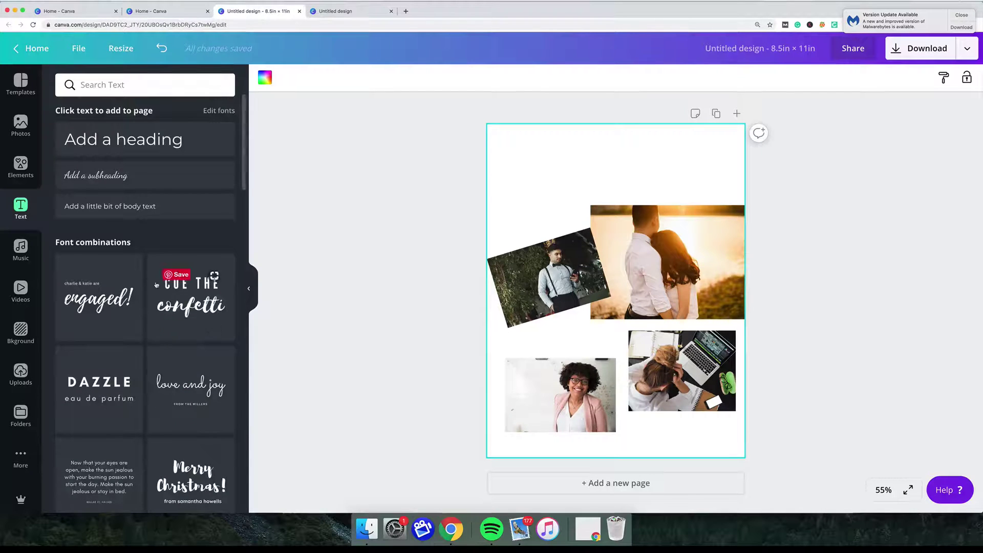
Add a heading, retype it as 'Add your own words', and move it to the page top.
{"action": "double_click", "coordinate": [126, 146]}
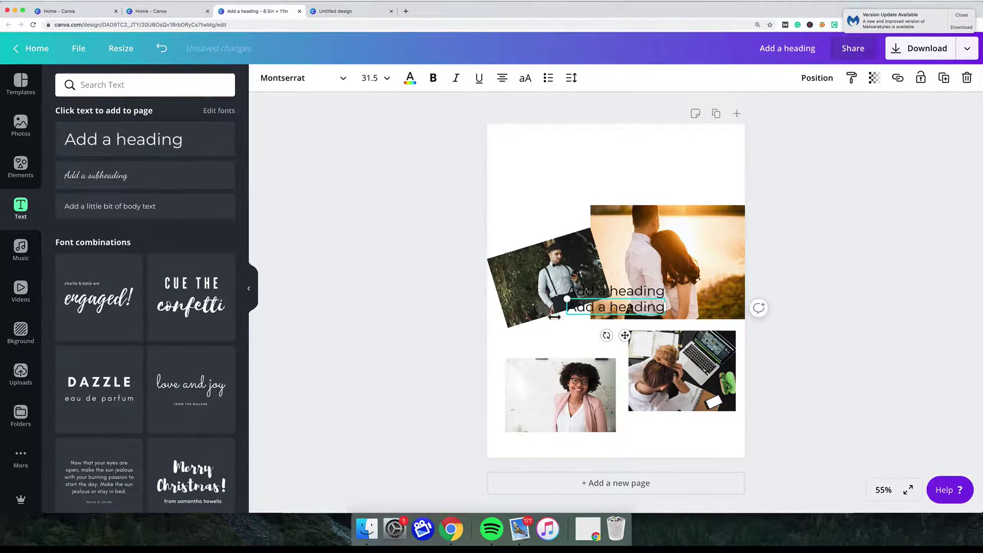
{"action": "left_click_drag", "start_coordinate": [568, 307], "coordinate": [669, 311]}
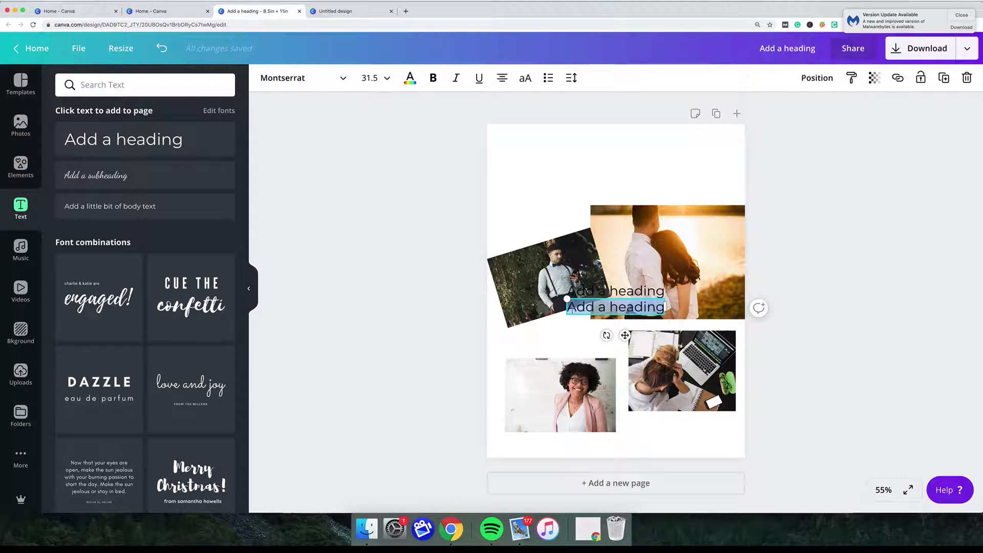
{"action": "key", "text": "BackSpace"}
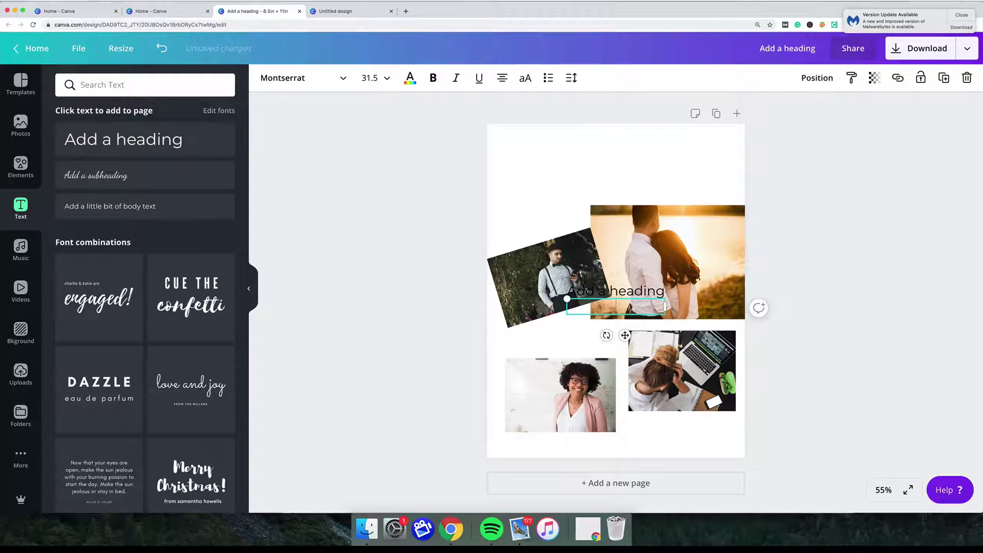
{"action": "type", "text": "Add your own"}
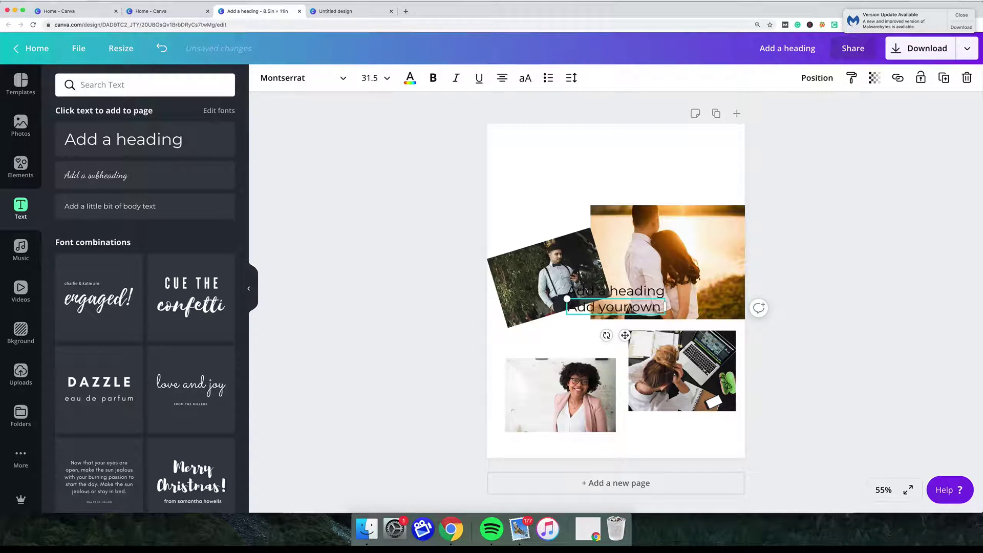
{"action": "type", "text": " words"}
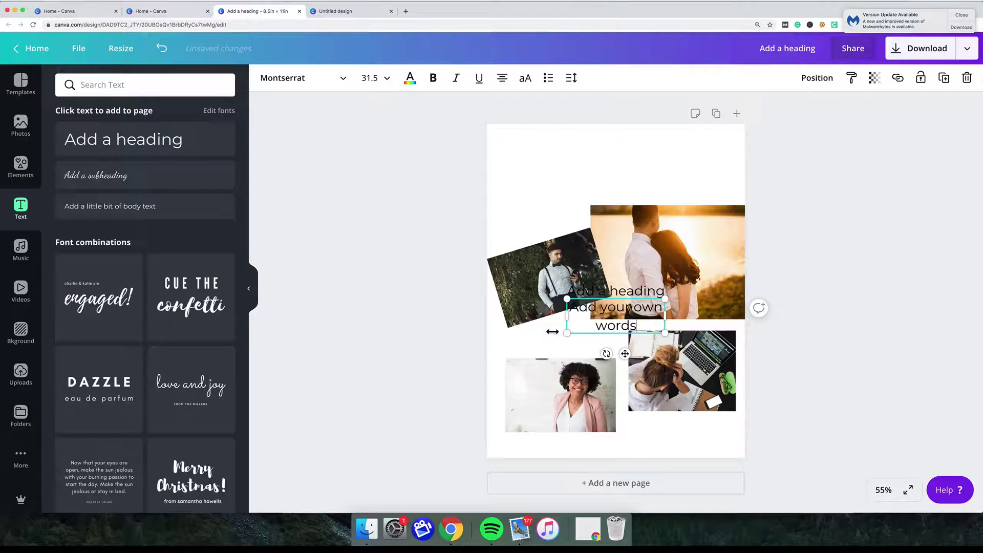
{"action": "left_click", "coordinate": [541, 374]}
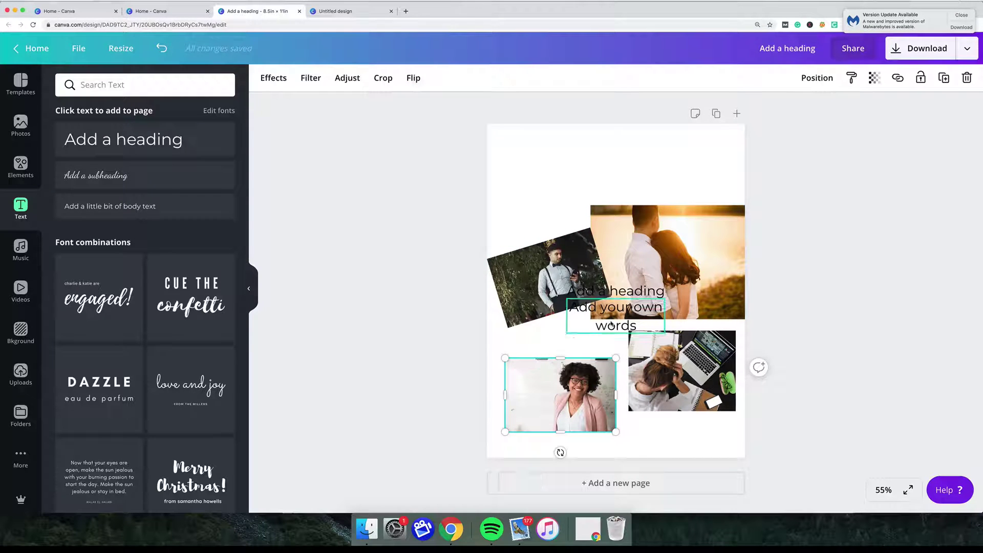
{"action": "left_click_drag", "start_coordinate": [612, 326], "coordinate": [513, 201]}
Delete the leftover 'Add a heading' text and select all text in the new heading.
{"action": "left_click", "coordinate": [567, 284]}
{"action": "key", "text": "BackSpace"}
{"action": "left_click", "coordinate": [630, 186]}
{"action": "left_click", "coordinate": [633, 179]}
{"action": "left_click_drag", "start_coordinate": [634, 180], "coordinate": [513, 156]}
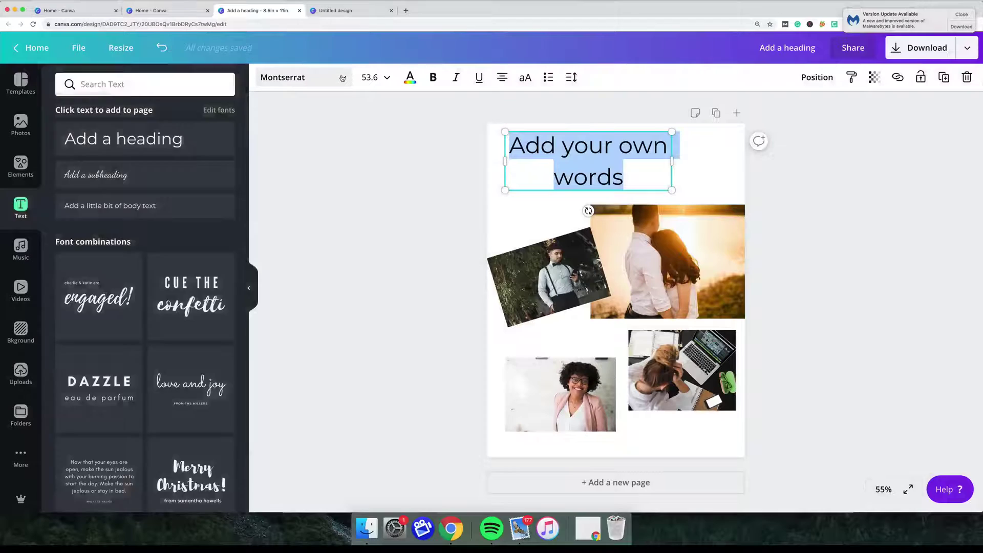
Try Alfa Slab One and the uploaded Regular and bold-italic fonts on the heading.
{"action": "left_click", "coordinate": [342, 78]}
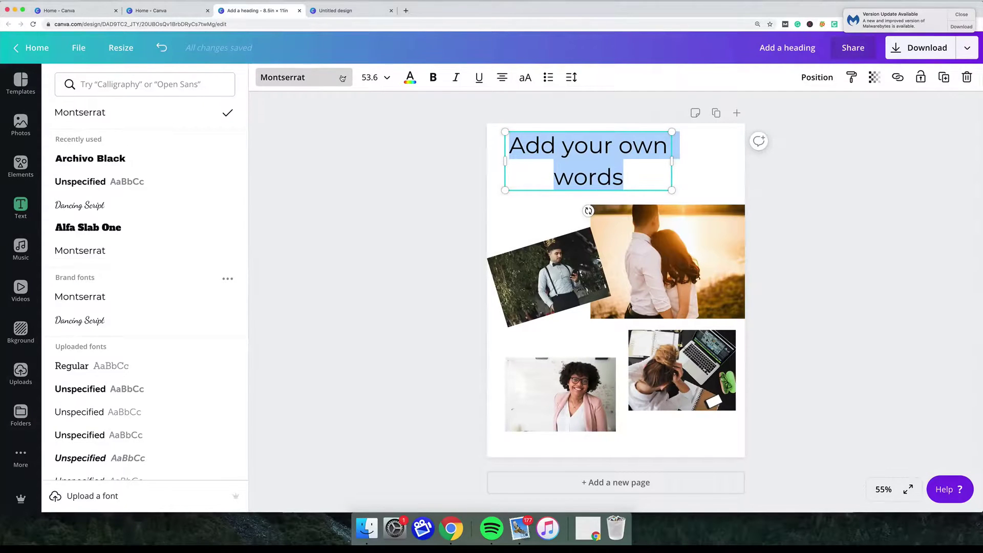
{"action": "left_click", "coordinate": [109, 226]}
{"action": "scroll", "coordinate": [111, 225], "scroll_direction": "down", "scroll_amount": 3}
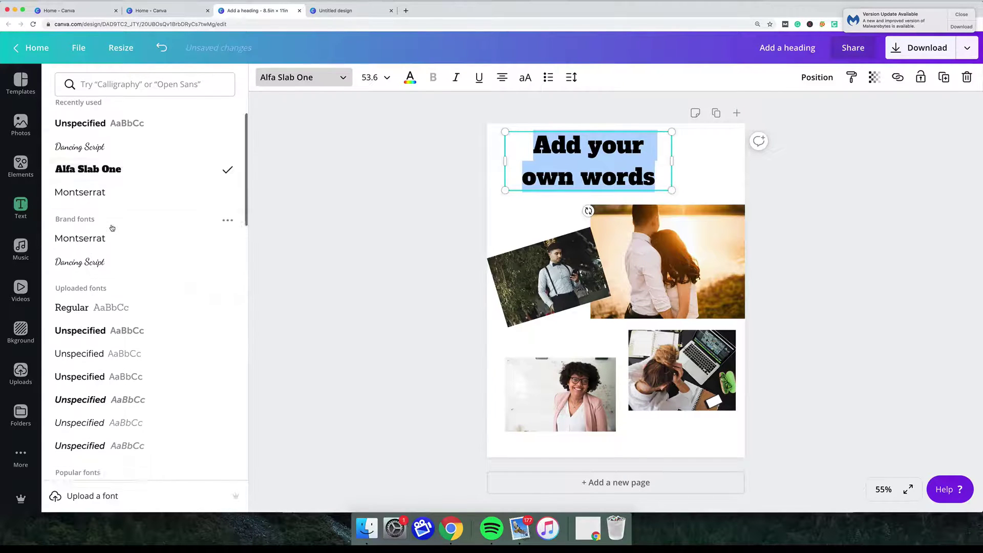
{"action": "left_click", "coordinate": [104, 286]}
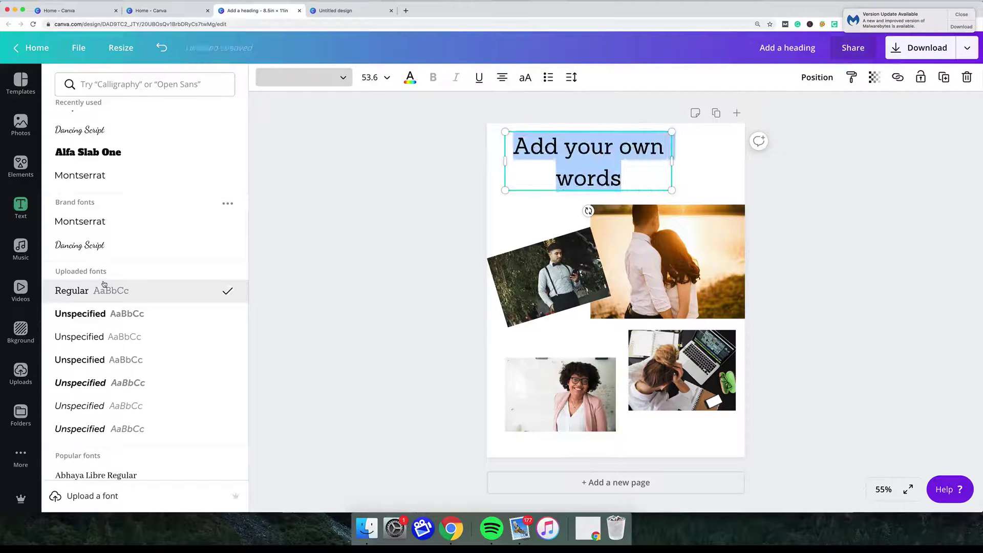
{"action": "key", "text": "Right"}
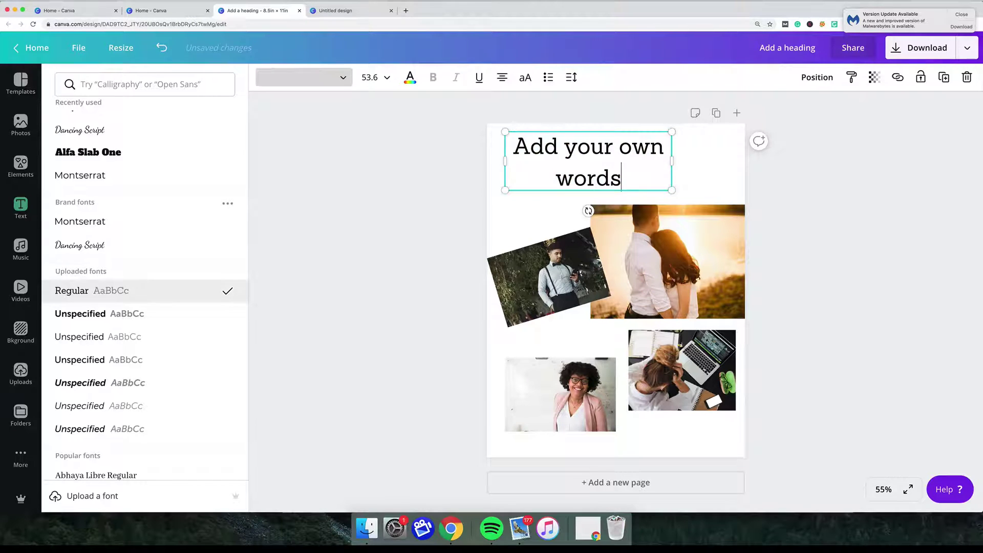
{"action": "scroll", "coordinate": [143, 290], "scroll_direction": "down", "scroll_amount": 1}
{"action": "left_click_drag", "start_coordinate": [623, 179], "coordinate": [508, 148]}
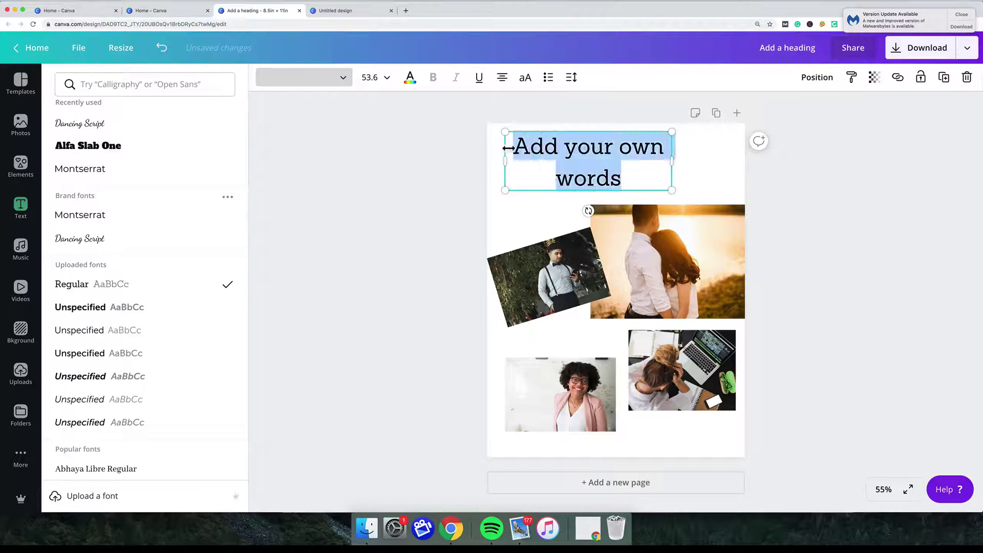
{"action": "left_click", "coordinate": [76, 379]}
Apply Archivo Black to the heading, close the font list and reselect the text.
{"action": "scroll", "coordinate": [113, 366], "scroll_direction": "down", "scroll_amount": 2}
{"action": "scroll", "coordinate": [113, 366], "scroll_direction": "down", "scroll_amount": 10}
{"action": "left_click", "coordinate": [107, 356]}
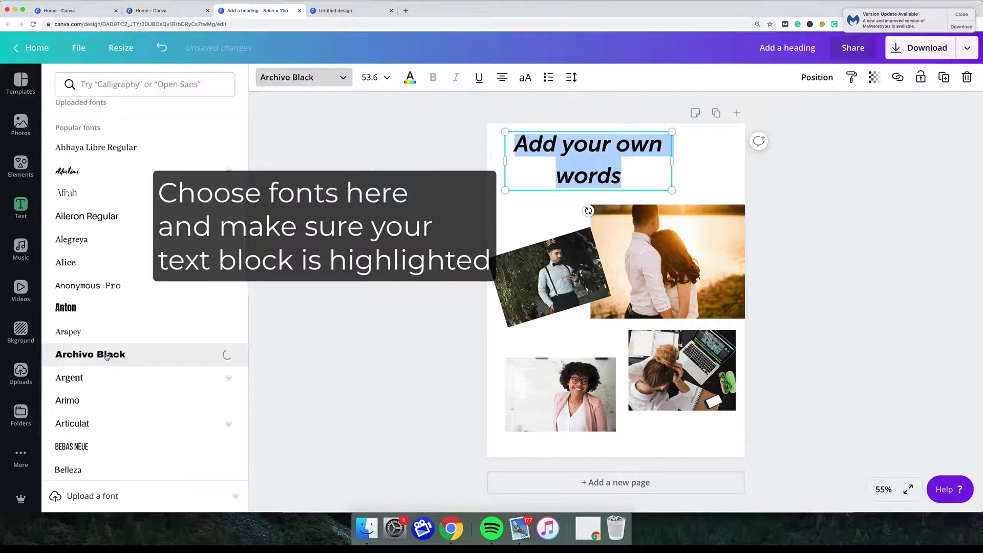
{"action": "key", "text": "Right"}
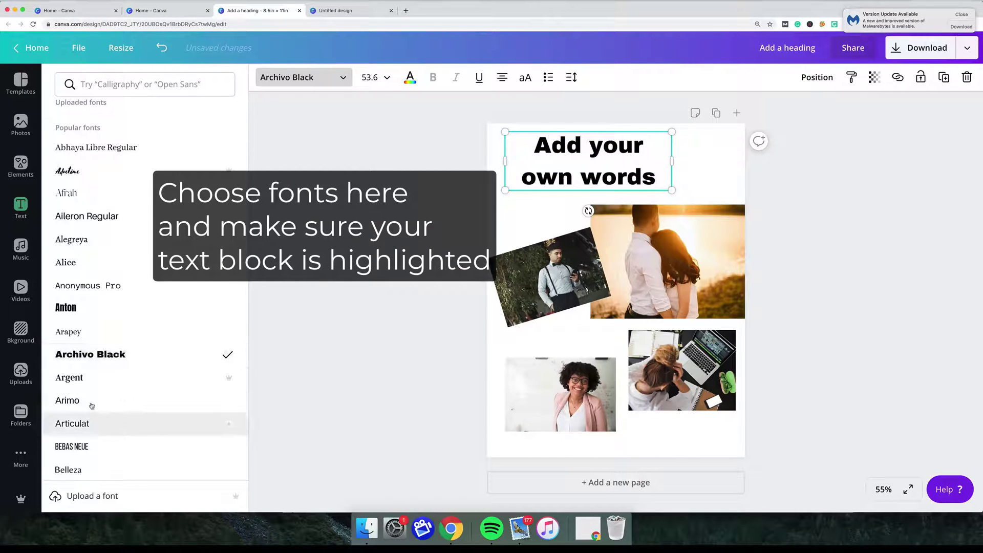
{"action": "left_click", "coordinate": [652, 172]}
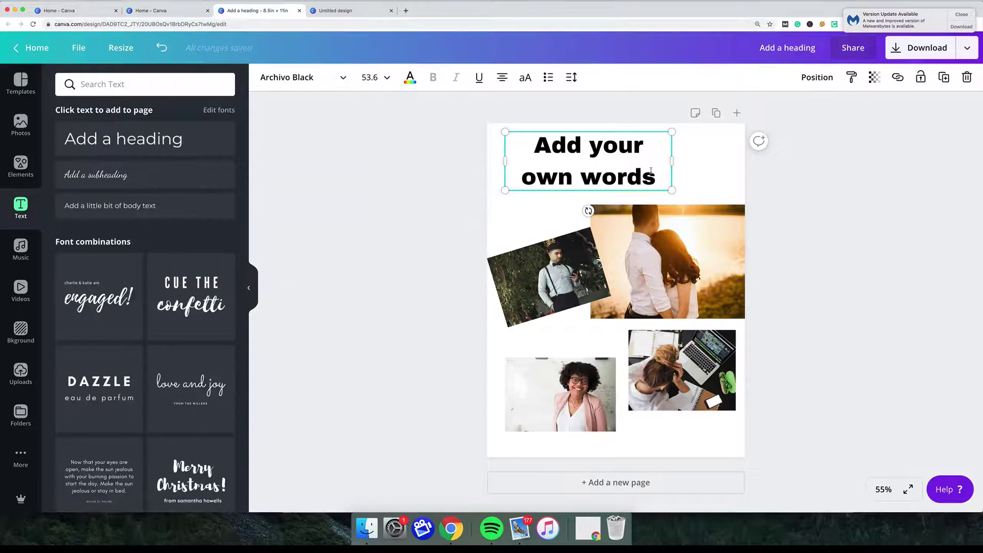
{"action": "left_click_drag", "start_coordinate": [655, 175], "coordinate": [535, 145]}
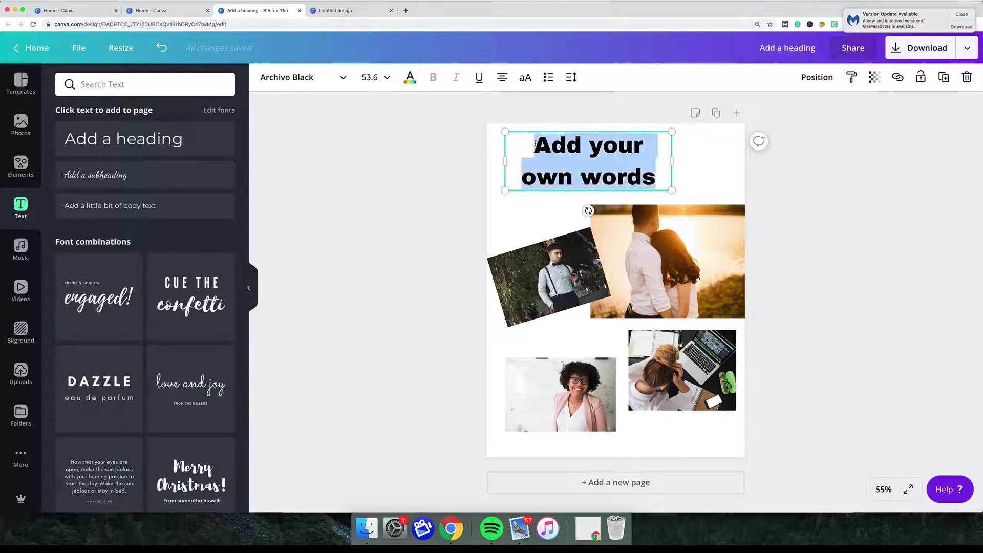
Colour the heading bright red #f80b0b with a custom colour.
{"action": "left_click", "coordinate": [411, 80]}
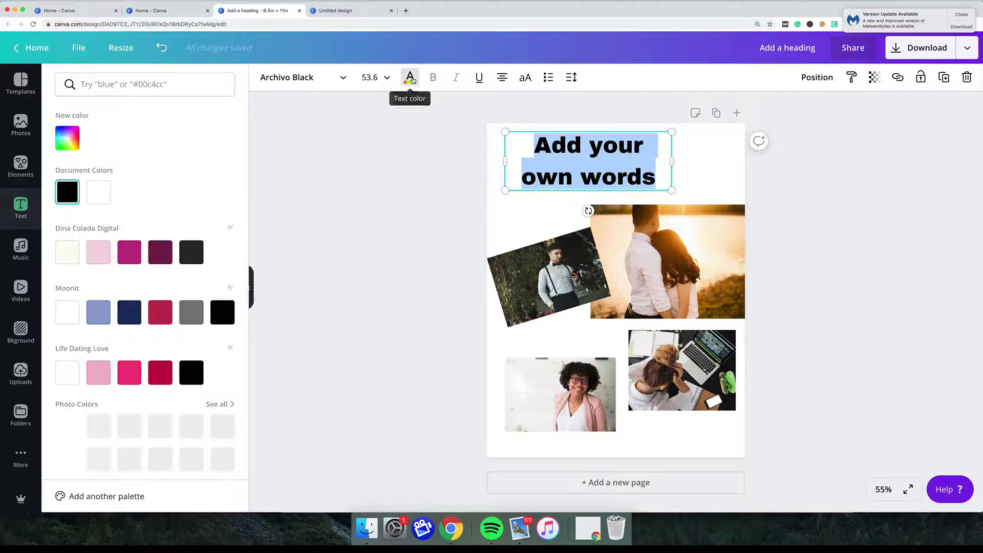
{"action": "left_click", "coordinate": [62, 134]}
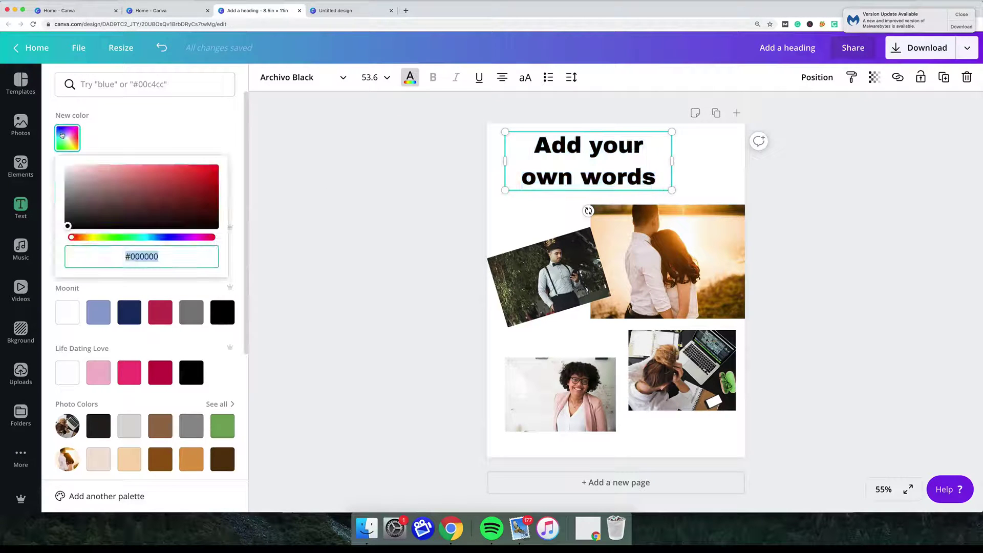
{"action": "left_click", "coordinate": [180, 193]}
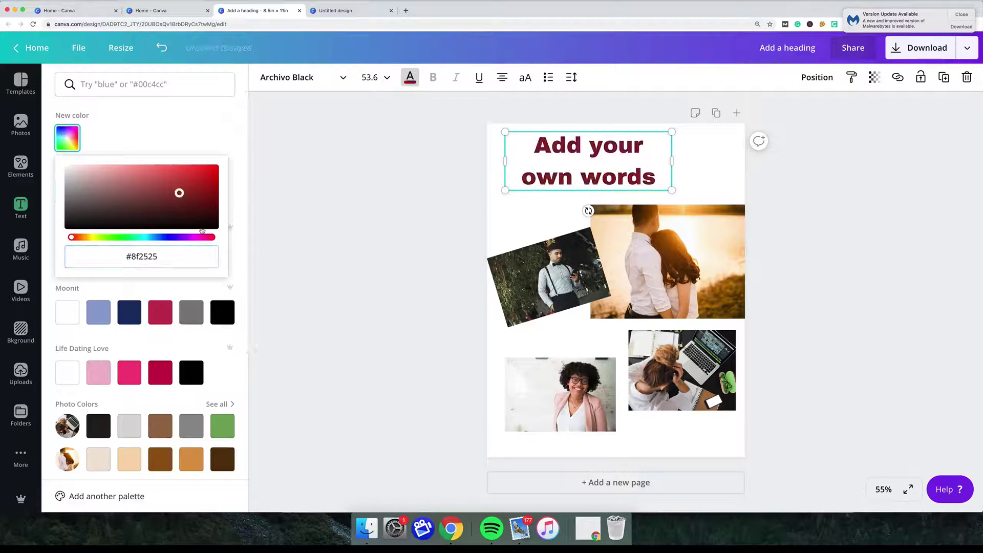
{"action": "left_click", "coordinate": [203, 237]}
{"action": "left_click", "coordinate": [70, 237]}
{"action": "left_click", "coordinate": [212, 169]}
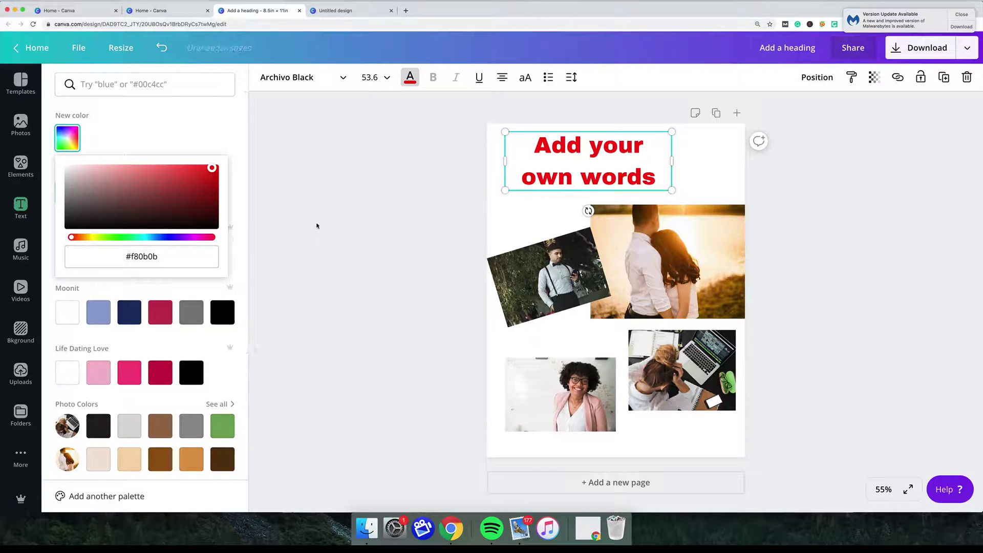
Enlarge the heading box and retype its text as 'Family'.
{"action": "left_click_drag", "start_coordinate": [671, 191], "coordinate": [491, 151]}
{"action": "type", "text": "Family"}
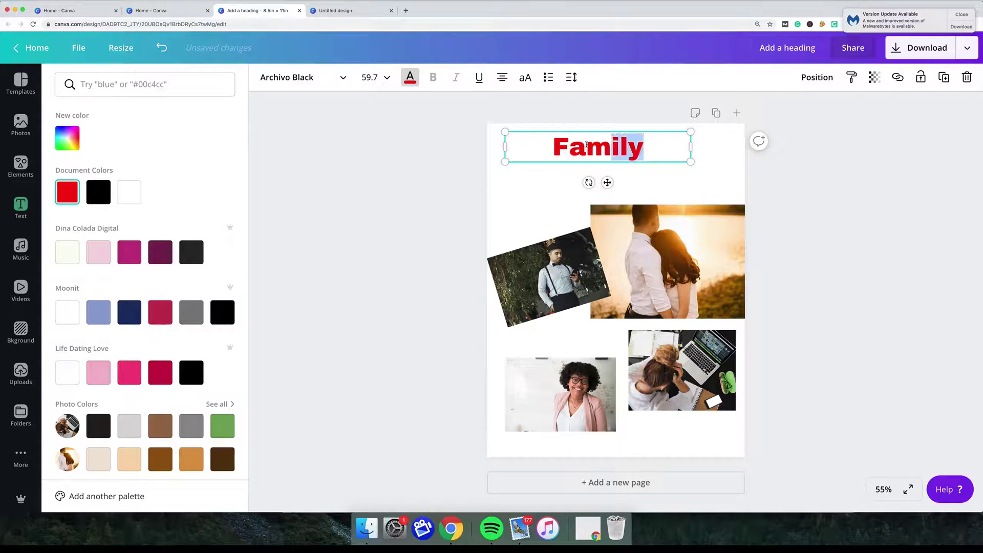
{"action": "left_click_drag", "start_coordinate": [587, 146], "coordinate": [551, 145]}
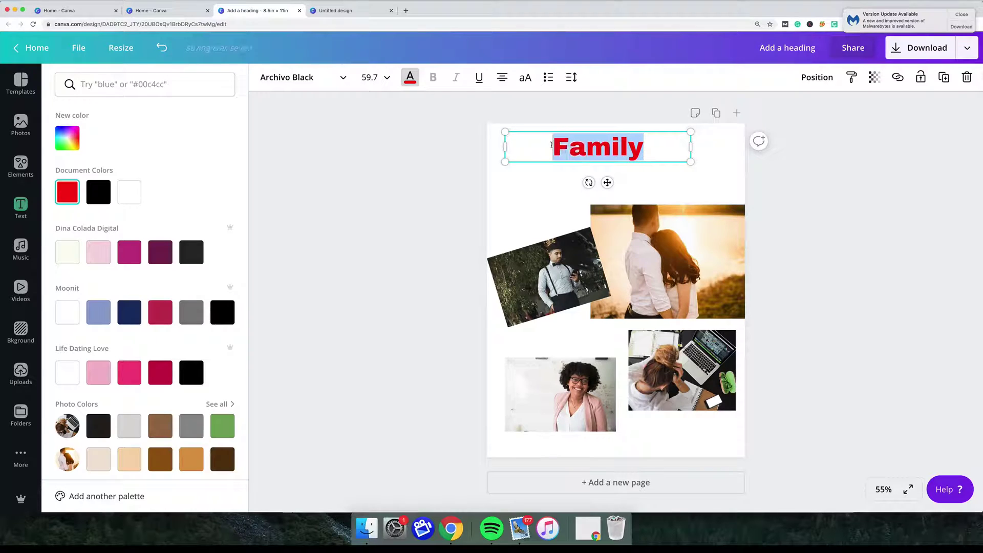
Set 'Family' in the Benedict script font after trying Advetime, leaving it un-underlined.
{"action": "left_click", "coordinate": [325, 80]}
{"action": "left_click", "coordinate": [68, 169]}
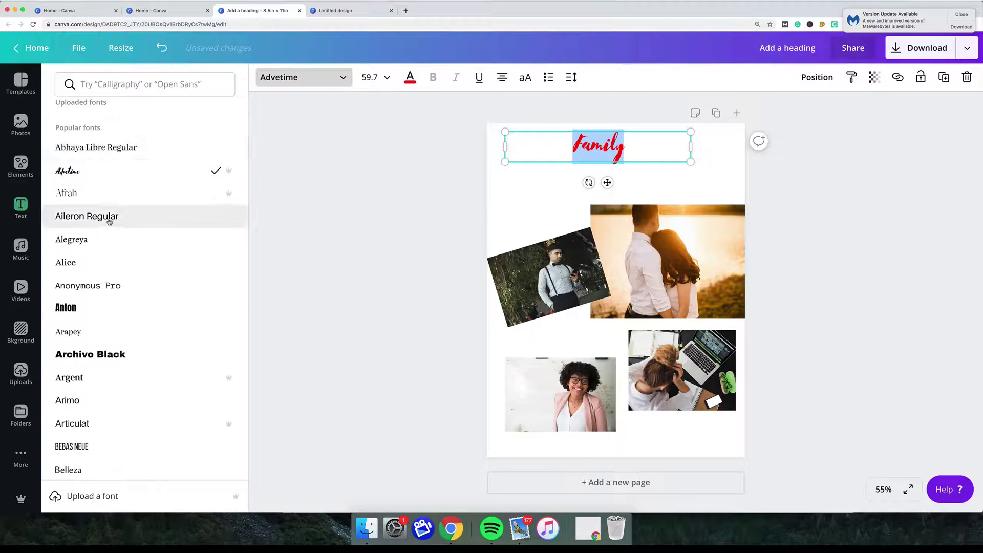
{"action": "scroll", "coordinate": [106, 222], "scroll_direction": "down", "scroll_amount": 3}
{"action": "scroll", "coordinate": [106, 222], "scroll_direction": "down", "scroll_amount": 3}
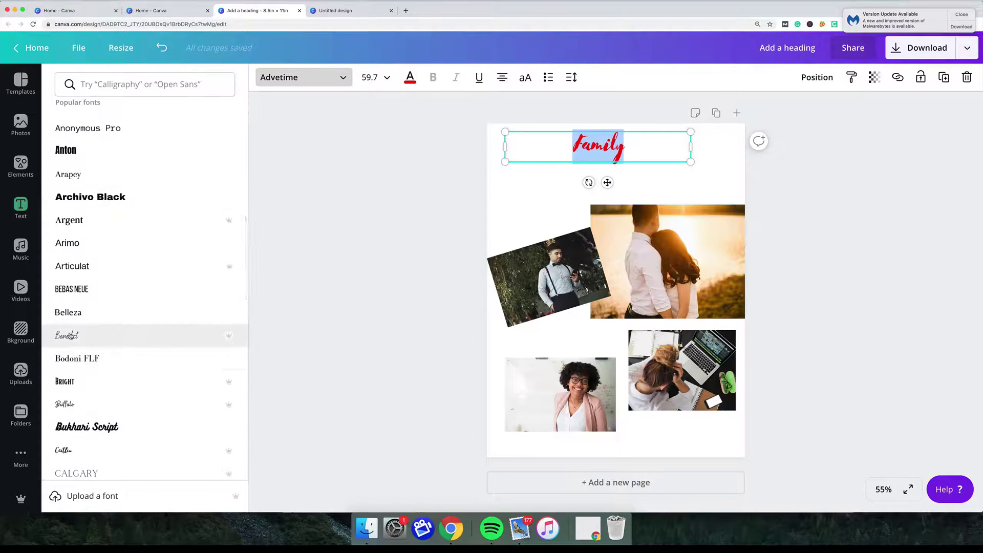
{"action": "left_click", "coordinate": [80, 335]}
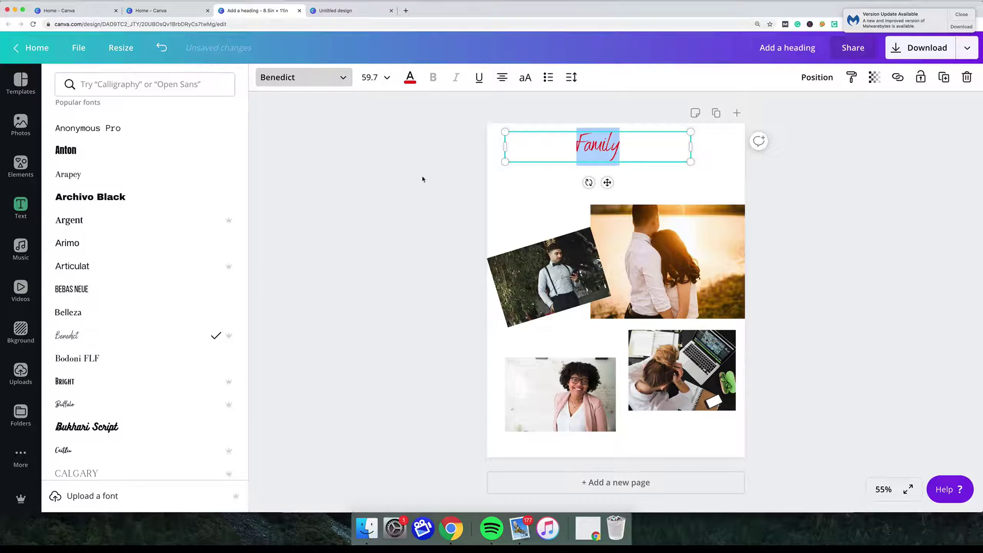
{"action": "left_click", "coordinate": [440, 179]}
{"action": "left_click", "coordinate": [627, 151]}
{"action": "left_click_drag", "start_coordinate": [622, 148], "coordinate": [558, 144]}
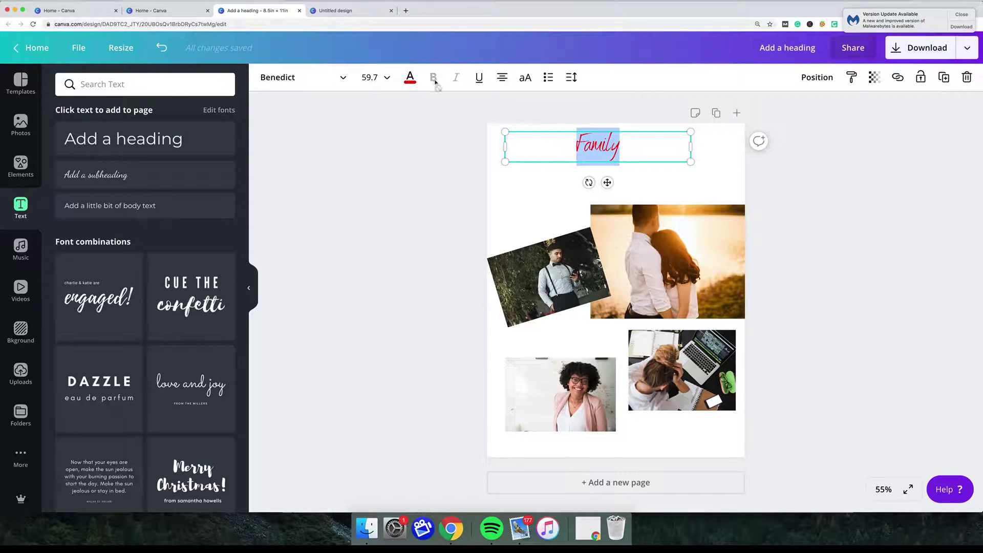
{"action": "left_click", "coordinate": [479, 78]}
{"action": "left_click", "coordinate": [478, 78]}
Change the 'Family' font to Monument after trying Madelyn.
{"action": "left_click", "coordinate": [313, 78]}
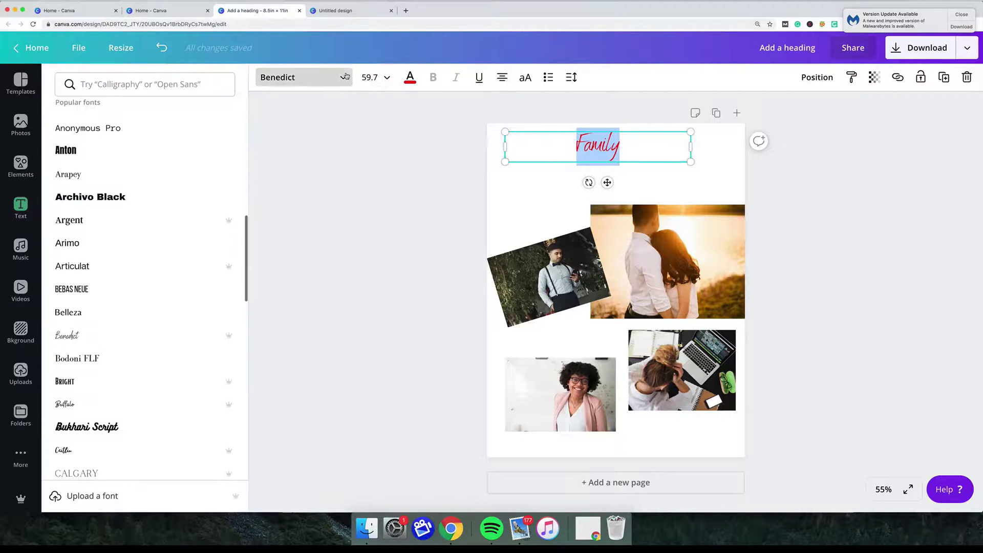
{"action": "scroll", "coordinate": [75, 177], "scroll_direction": "down", "scroll_amount": 8}
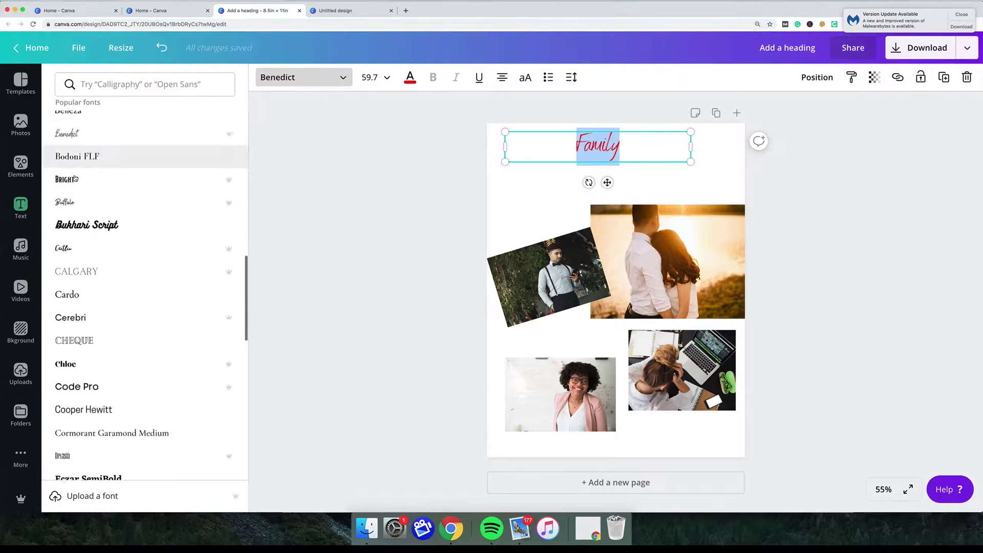
{"action": "scroll", "coordinate": [75, 177], "scroll_direction": "down", "scroll_amount": 8}
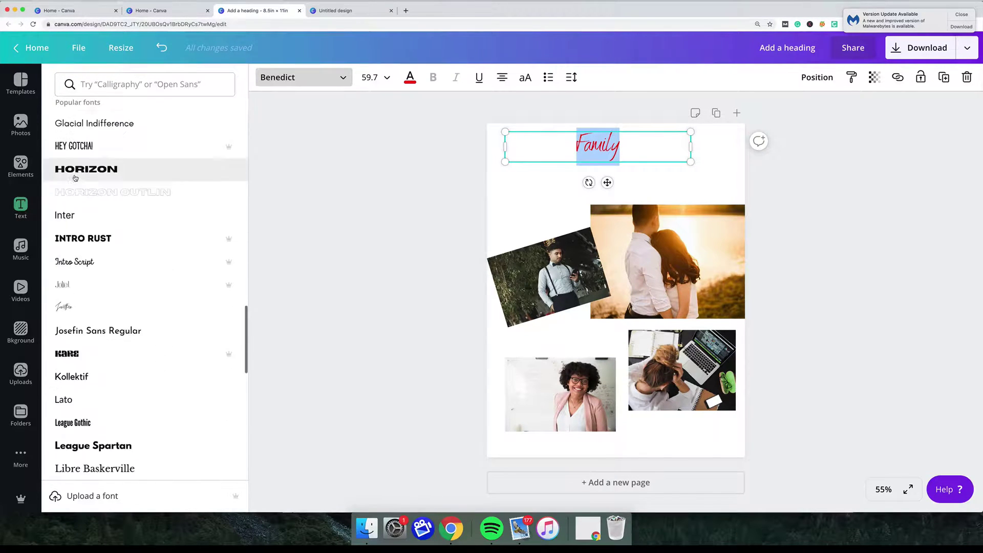
{"action": "scroll", "coordinate": [75, 177], "scroll_direction": "down", "scroll_amount": 6}
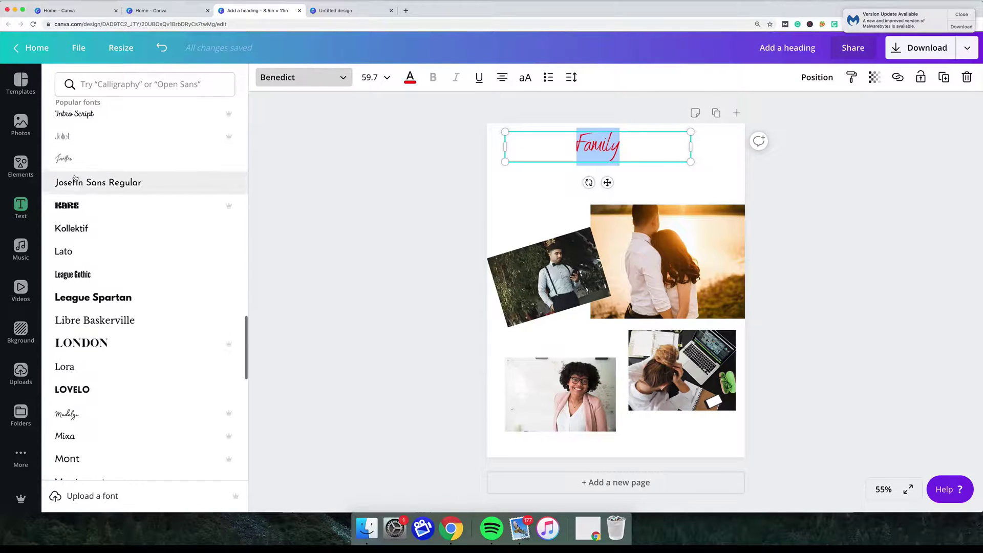
{"action": "scroll", "coordinate": [76, 177], "scroll_direction": "down", "scroll_amount": 1}
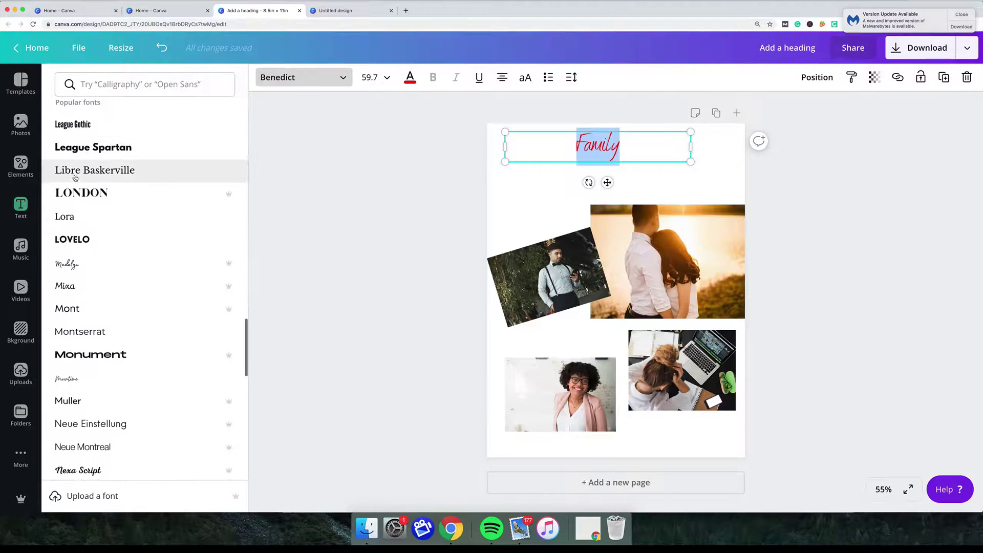
{"action": "left_click", "coordinate": [75, 265]}
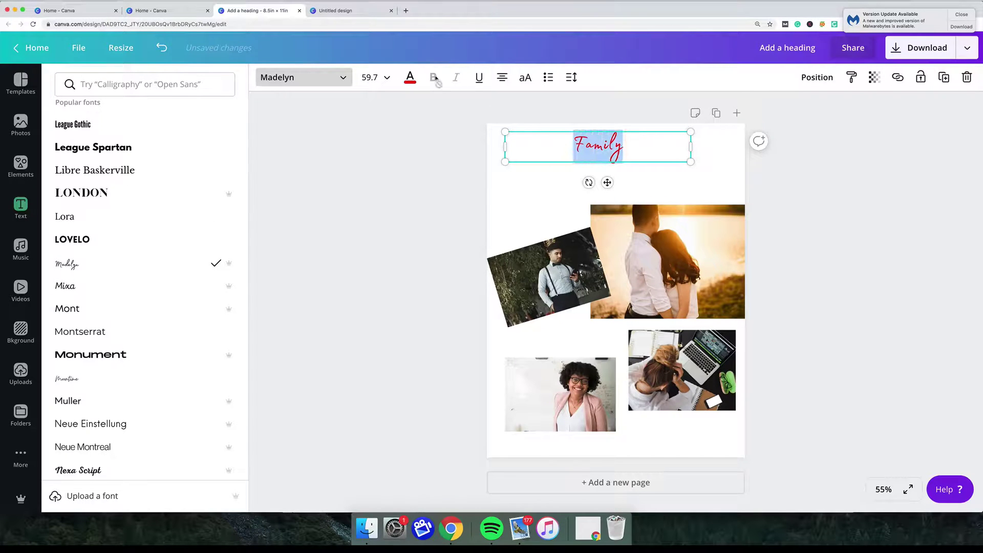
{"action": "left_click", "coordinate": [95, 356]}
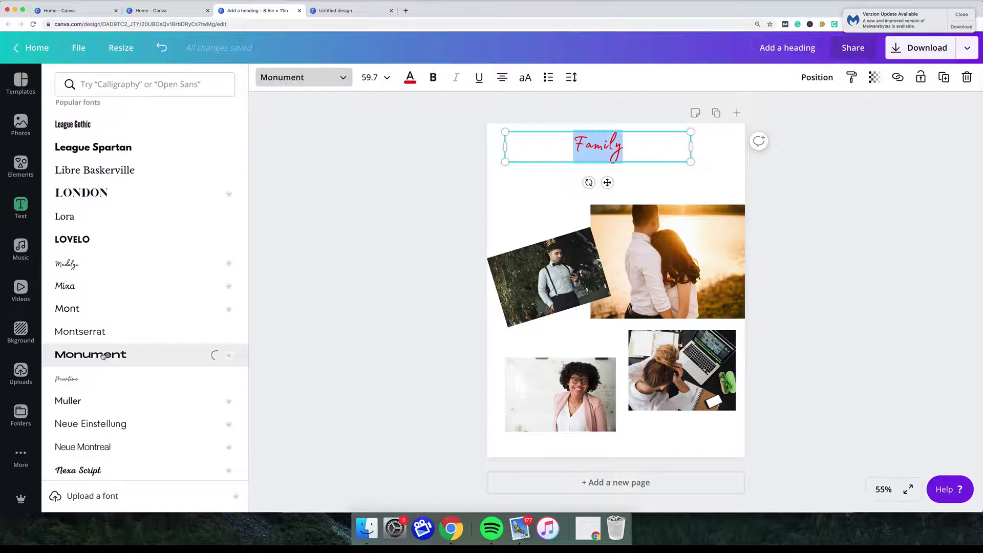
Make 'Family' bold and underlined, and return the alignment to centred.
{"action": "left_click", "coordinate": [669, 151]}
{"action": "left_click_drag", "start_coordinate": [654, 147], "coordinate": [538, 147]}
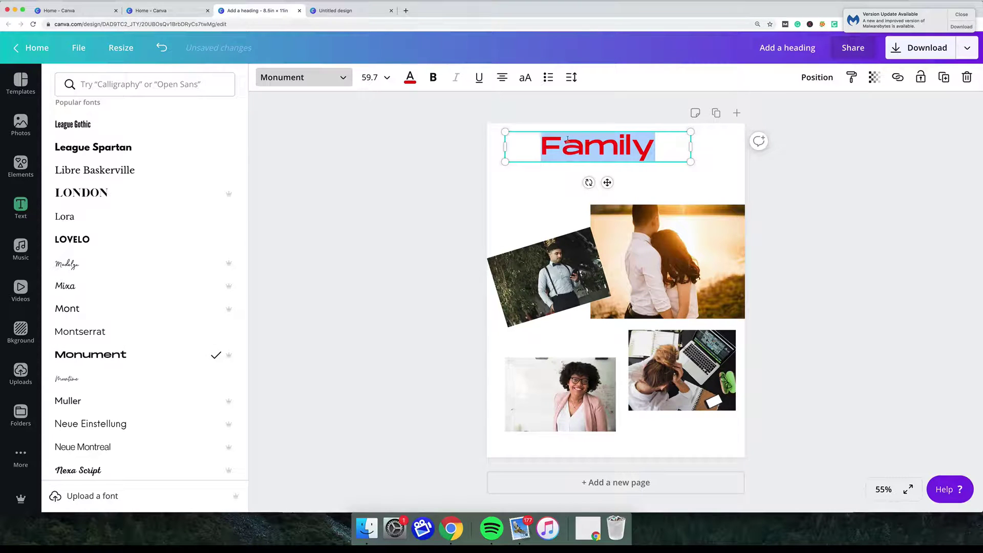
{"action": "left_click", "coordinate": [433, 77]}
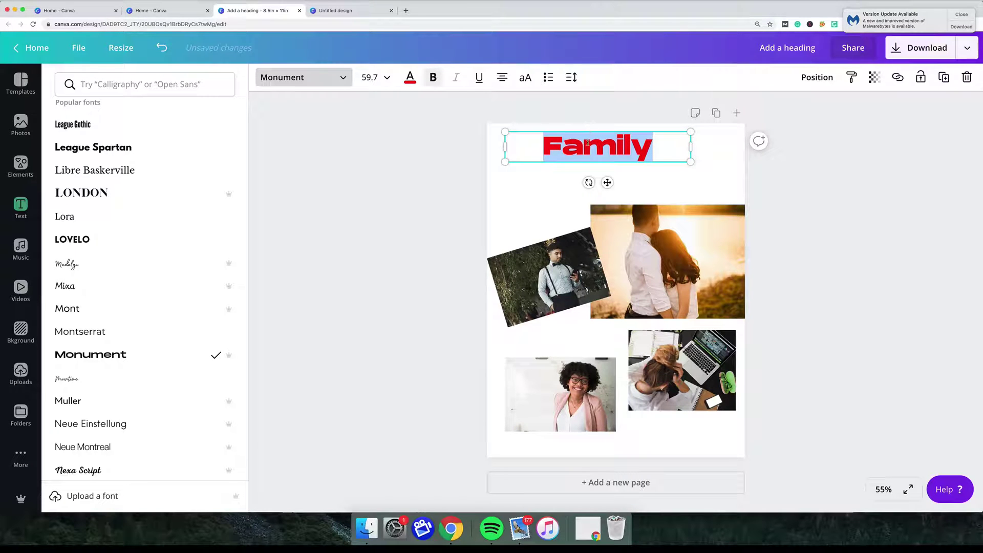
{"action": "left_click", "coordinate": [481, 78]}
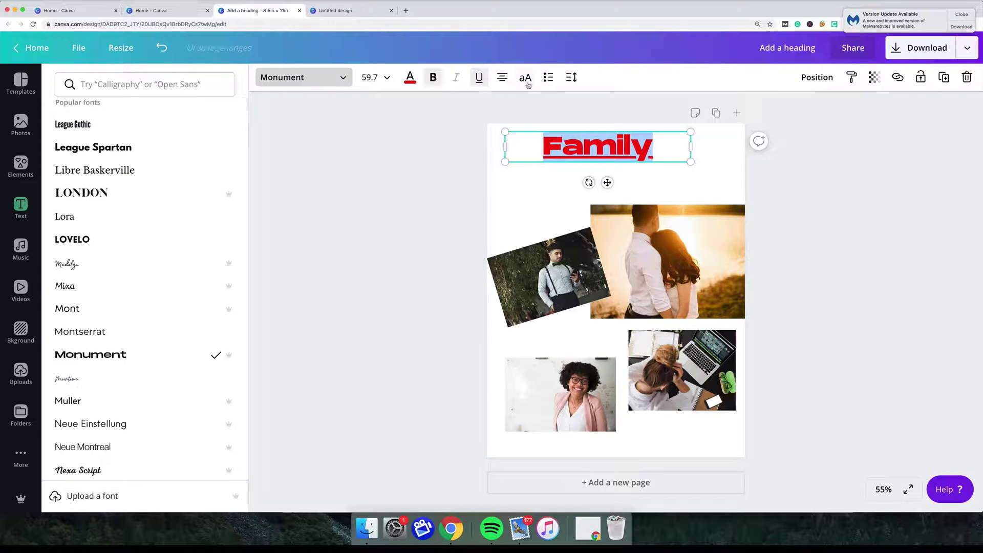
{"action": "left_click", "coordinate": [503, 78]}
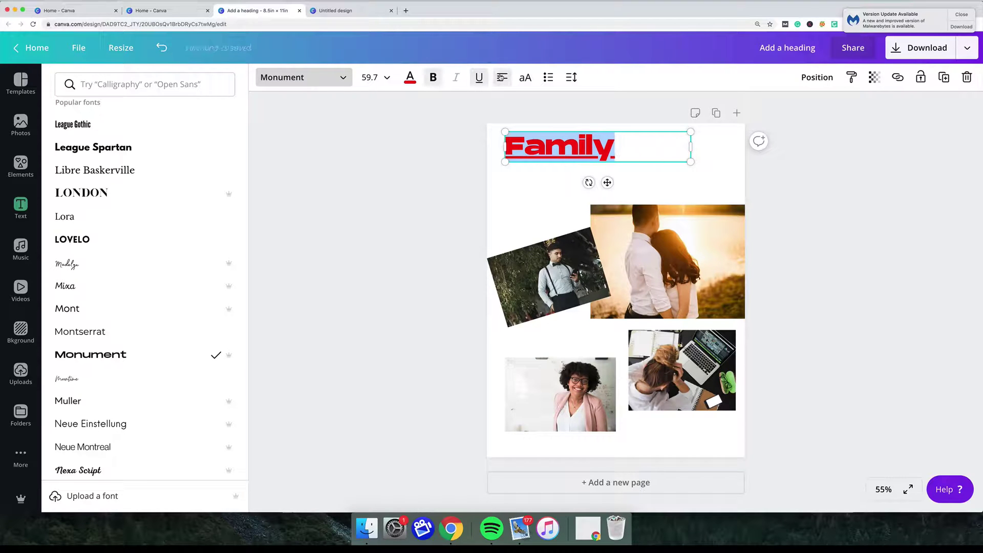
{"action": "left_click", "coordinate": [502, 77]}
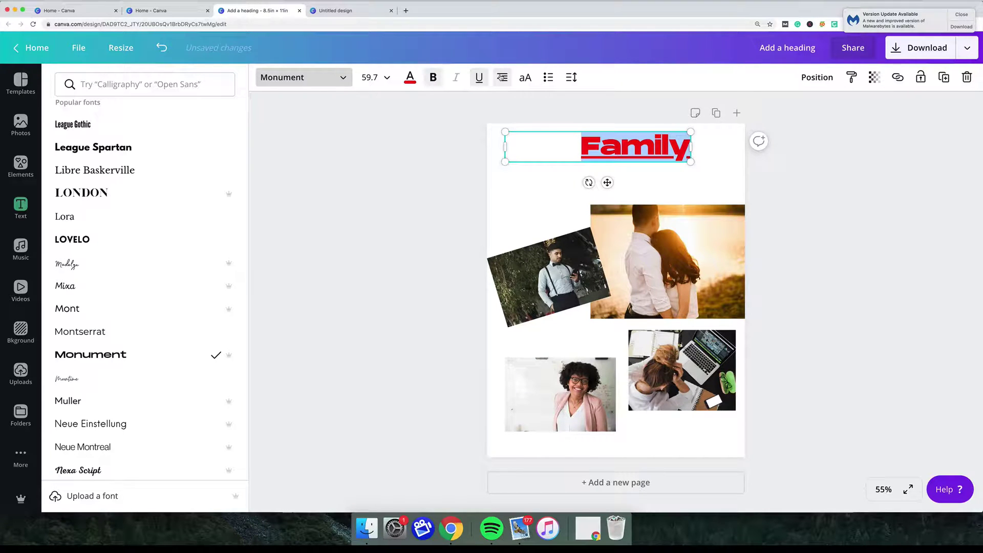
{"action": "left_click", "coordinate": [502, 77]}
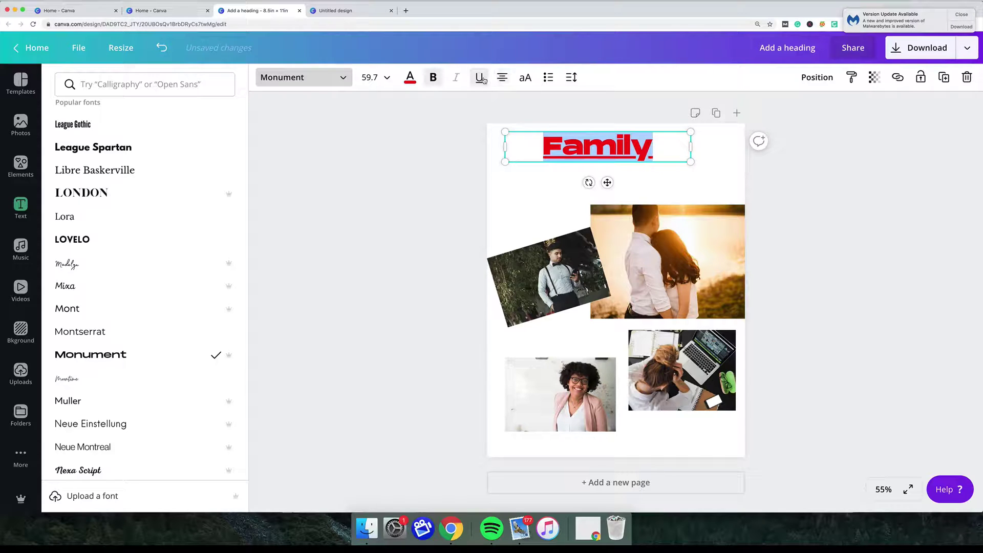
Move the 'Family' heading to the horizontal centre at the top of the page.
{"action": "left_click", "coordinate": [641, 137]}
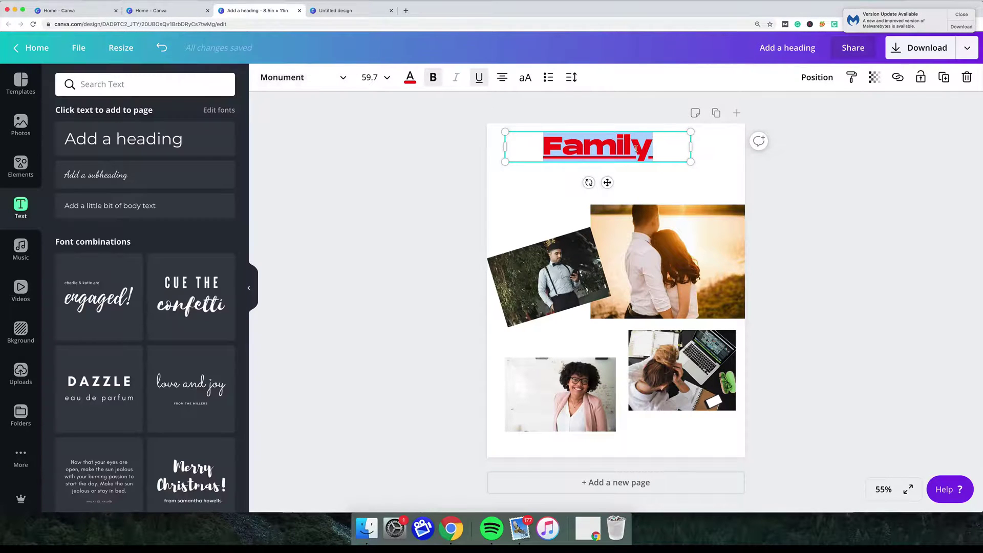
{"action": "key", "text": "Escape"}
{"action": "left_click_drag", "start_coordinate": [608, 151], "coordinate": [626, 153]}
{"action": "left_click", "coordinate": [840, 192]}
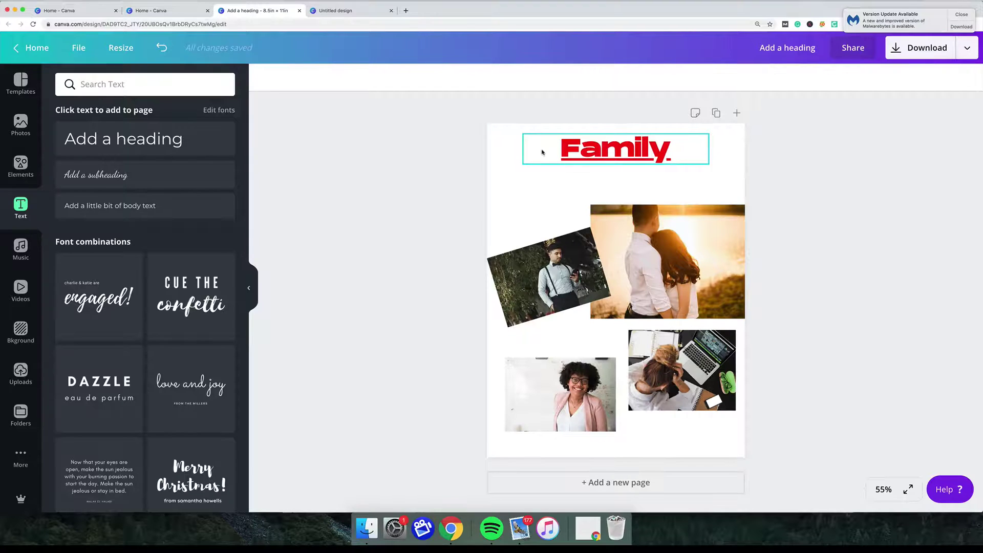
Give the page a custom dark blue-grey background colour.
{"action": "left_click", "coordinate": [508, 147]}
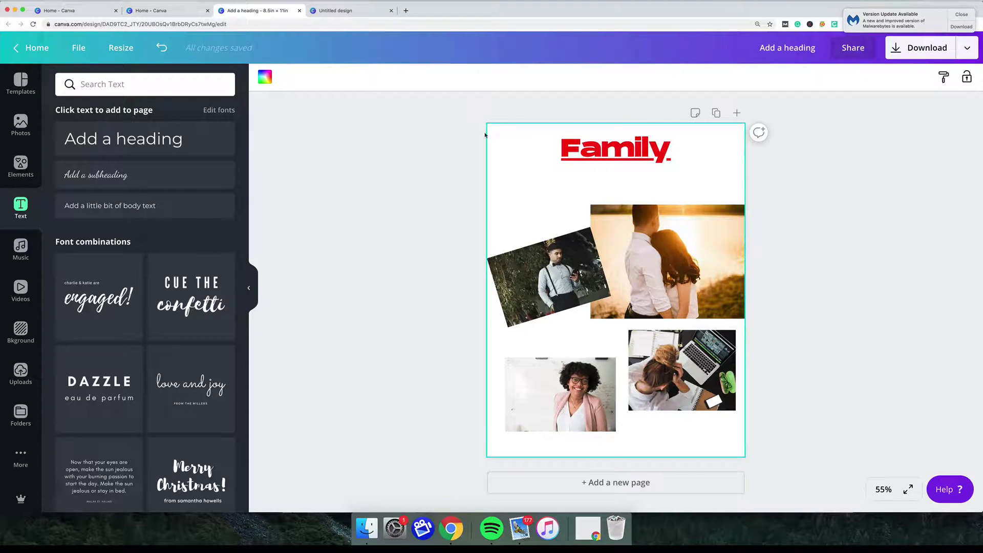
{"action": "left_click", "coordinate": [263, 79]}
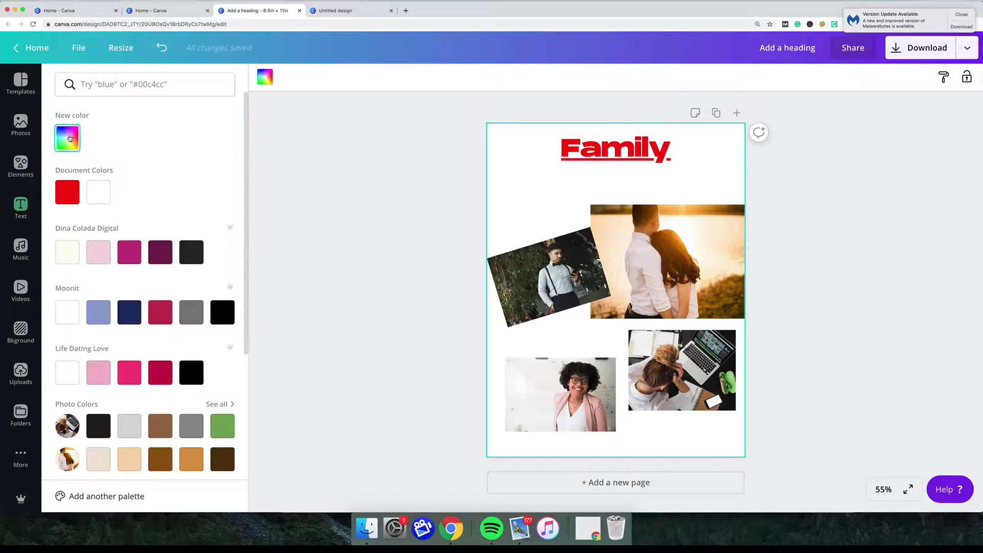
{"action": "left_click", "coordinate": [70, 138]}
{"action": "left_click", "coordinate": [184, 180]}
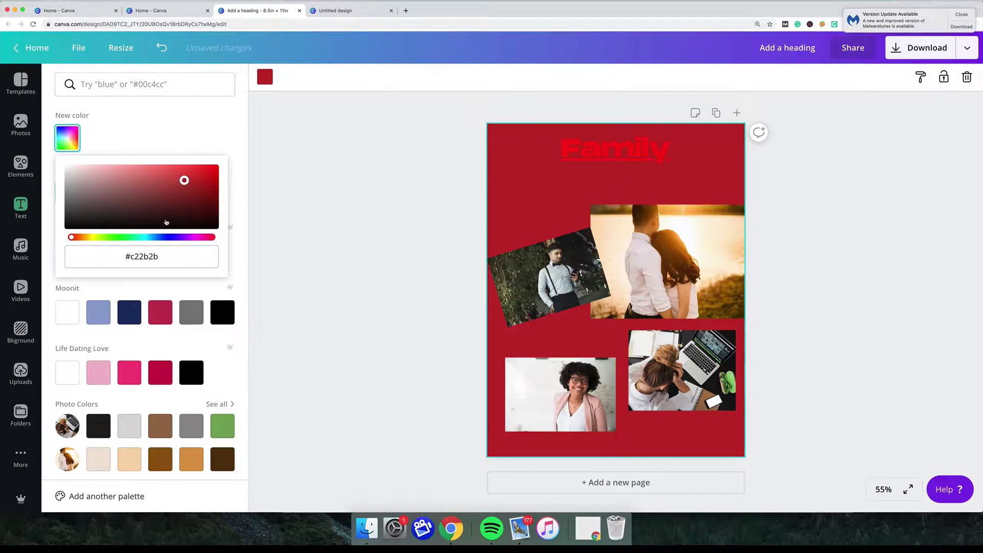
{"action": "left_click", "coordinate": [166, 222]}
{"action": "left_click", "coordinate": [114, 211]}
{"action": "left_click_drag", "start_coordinate": [71, 237], "coordinate": [112, 237]}
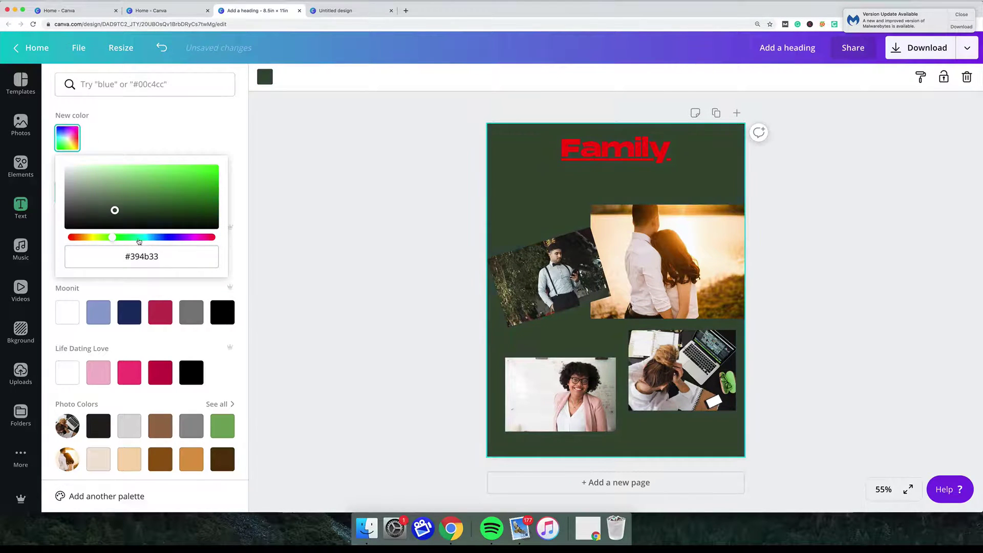
{"action": "left_click", "coordinate": [153, 239]}
{"action": "left_click", "coordinate": [258, 190]}
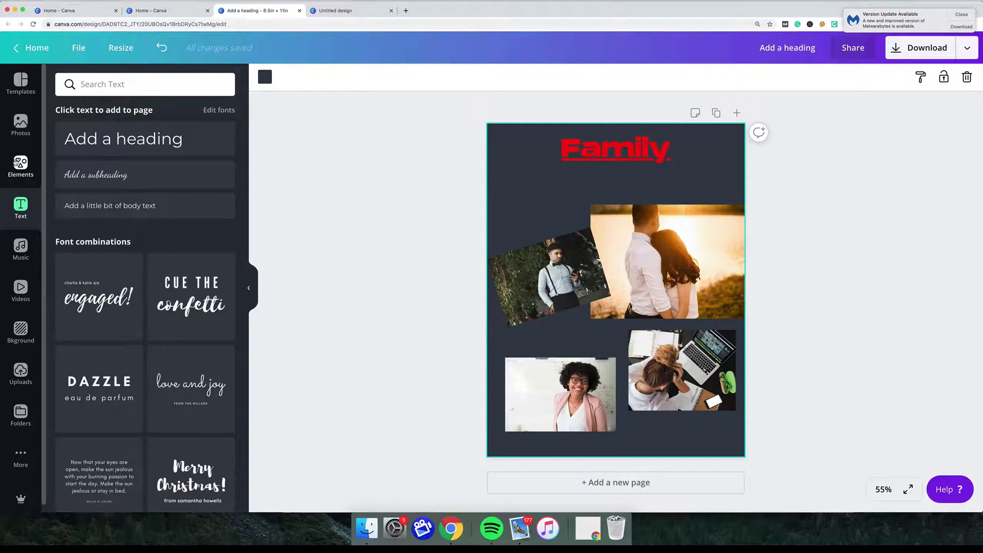
Preview the arched, yellow, brick and purple gradient page backgrounds.
{"action": "left_click", "coordinate": [22, 336]}
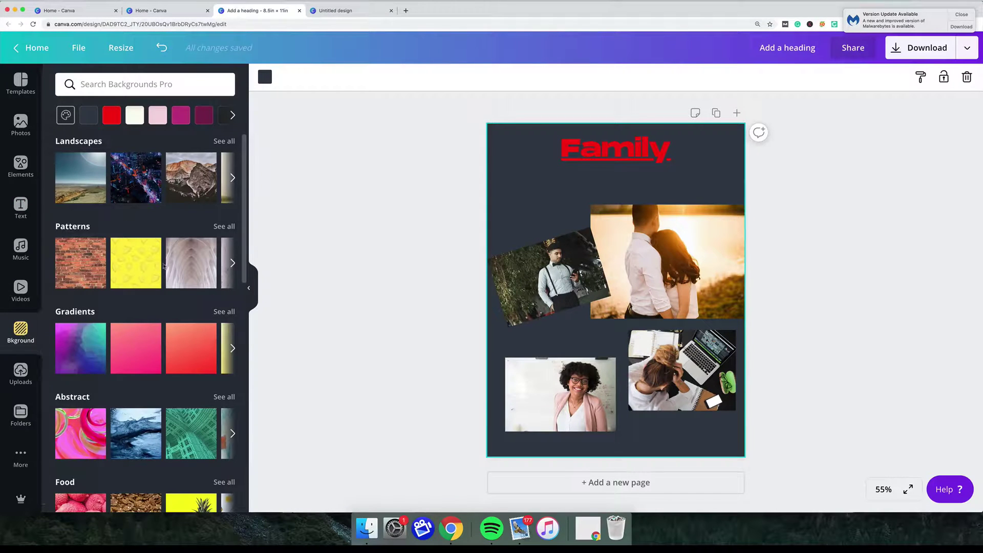
{"action": "left_click", "coordinate": [183, 264]}
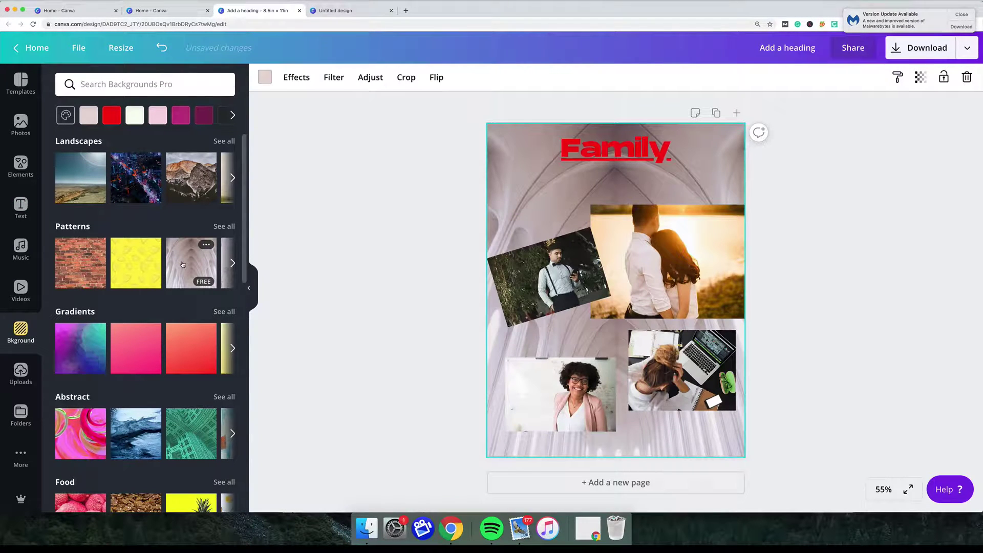
{"action": "left_click", "coordinate": [132, 257]}
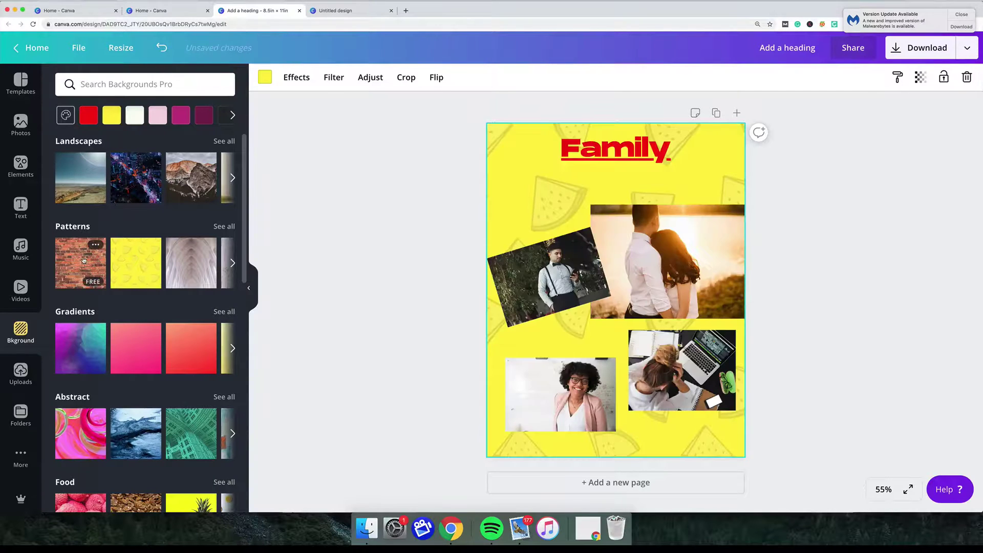
{"action": "left_click", "coordinate": [83, 260]}
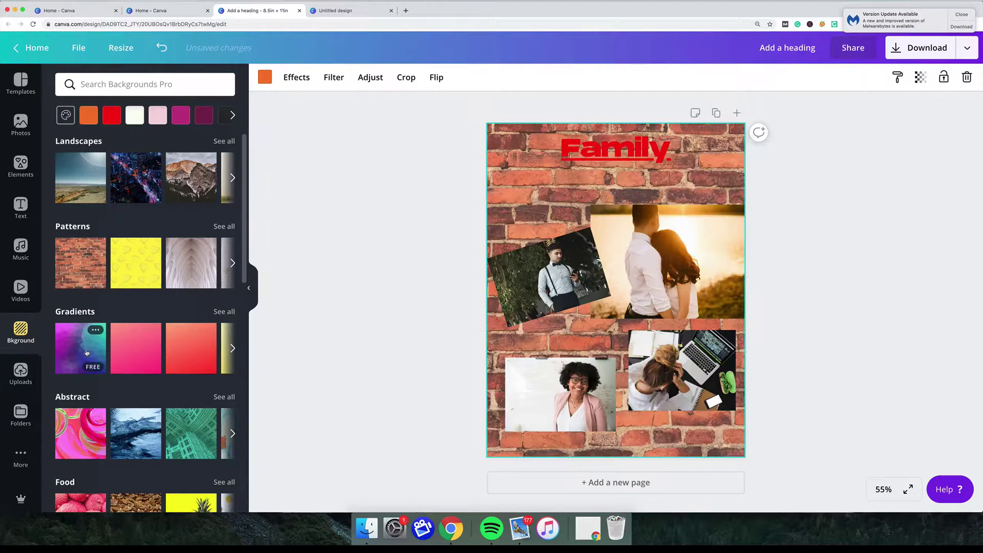
{"action": "left_click", "coordinate": [86, 352]}
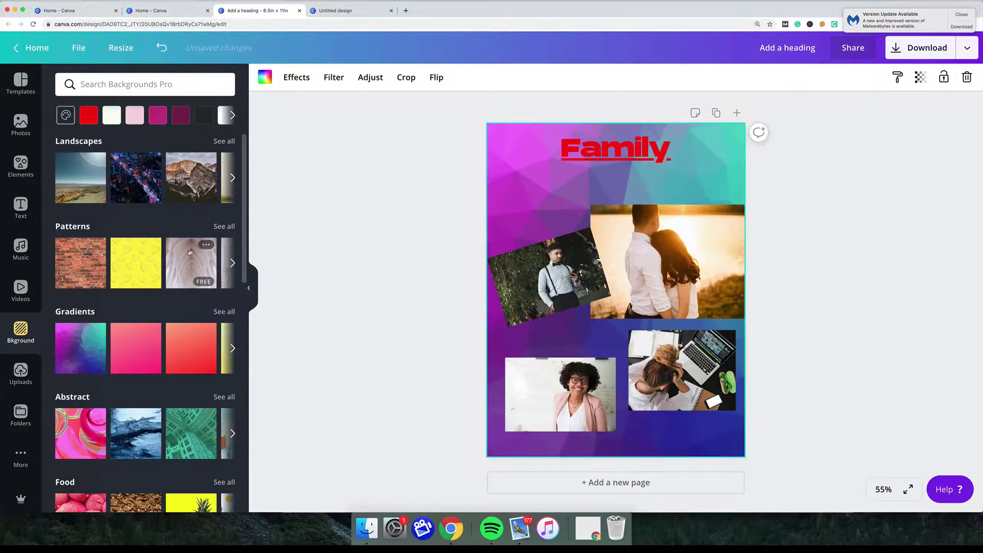
{"action": "scroll", "coordinate": [128, 431], "scroll_direction": "down", "scroll_amount": 2}
{"action": "scroll", "coordinate": [127, 431], "scroll_direction": "down", "scroll_amount": 3}
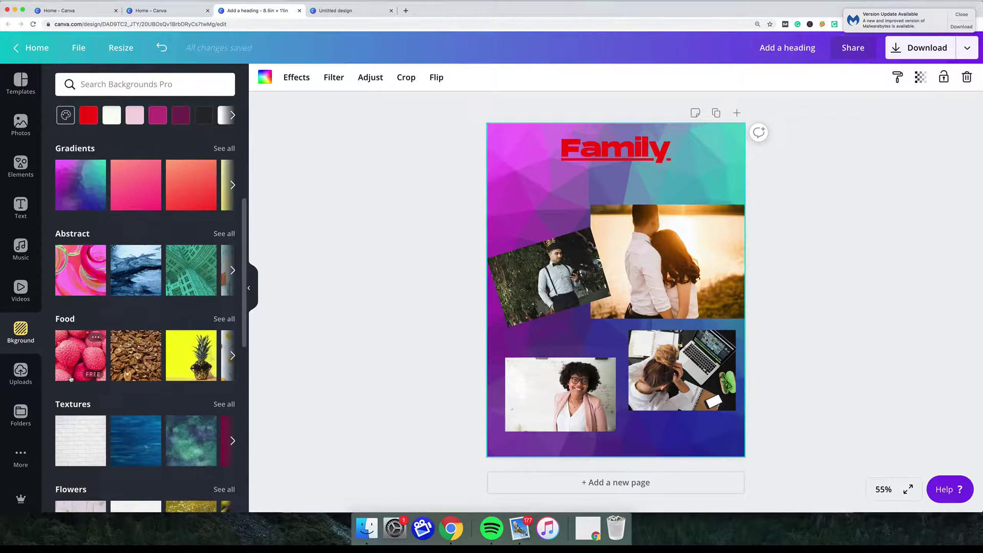
Try the lychee, white brick and peacock photos, then settle on the yellow textured background.
{"action": "left_click", "coordinate": [74, 368]}
{"action": "scroll", "coordinate": [109, 341], "scroll_direction": "down", "scroll_amount": 2}
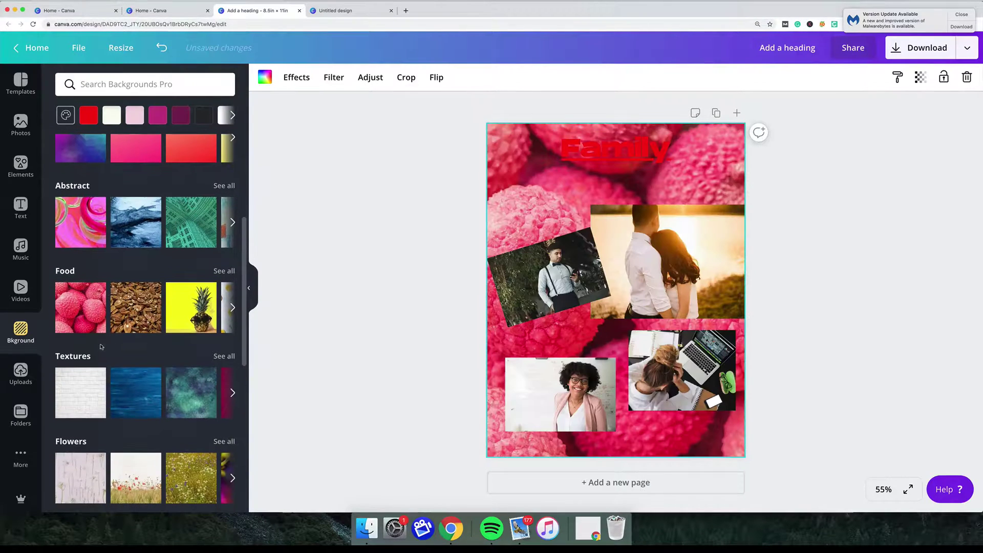
{"action": "left_click", "coordinate": [80, 391]}
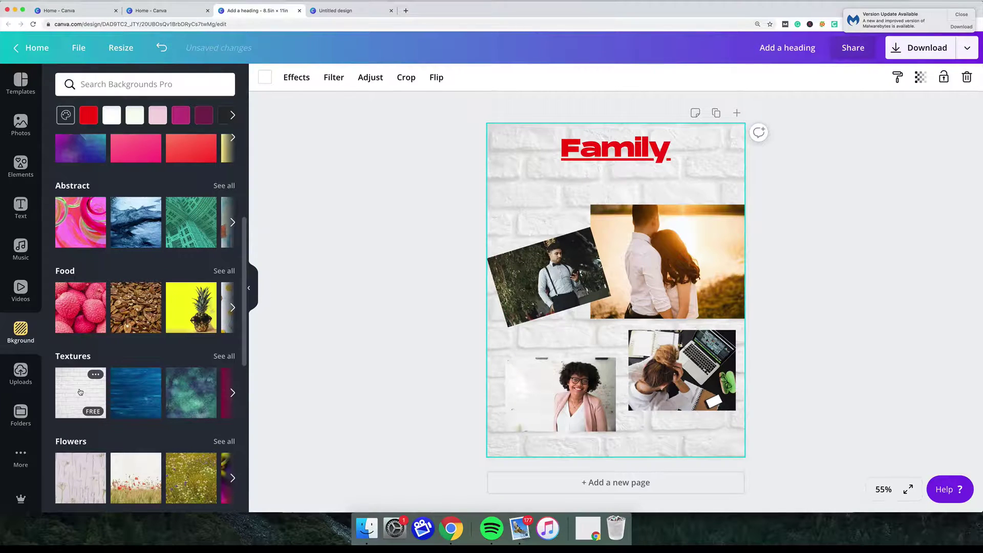
{"action": "scroll", "coordinate": [128, 399], "scroll_direction": "down", "scroll_amount": 3}
{"action": "left_click", "coordinate": [199, 412]}
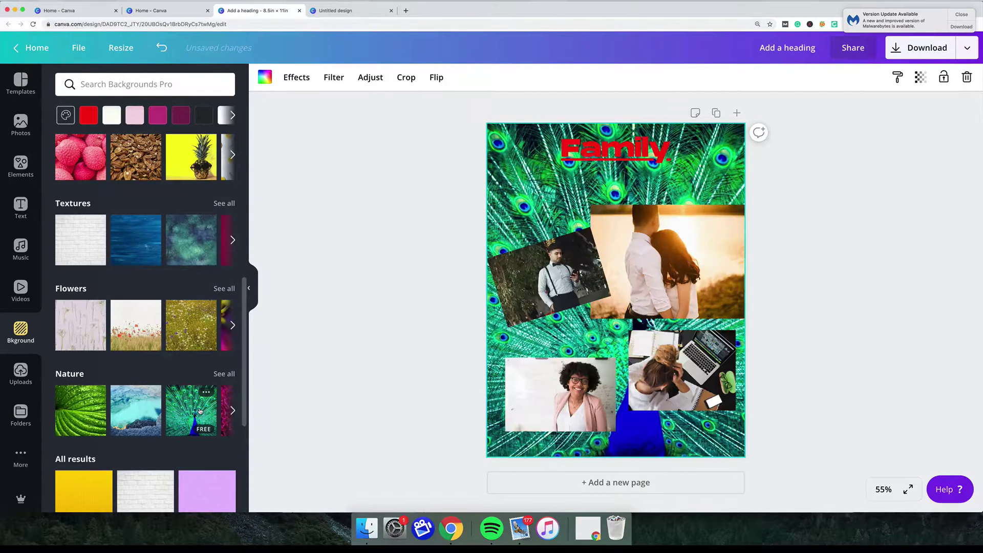
{"action": "left_click", "coordinate": [84, 494]}
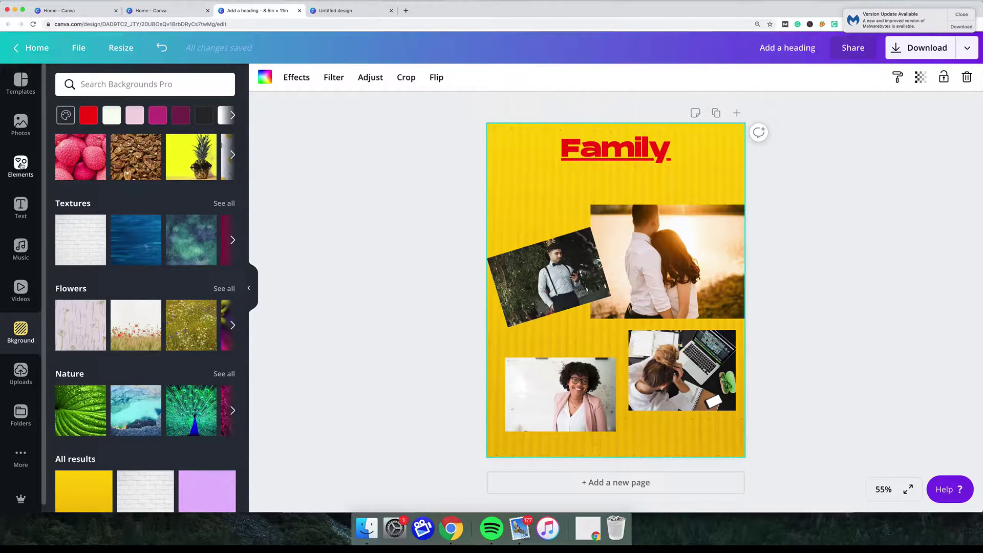
{"action": "left_click", "coordinate": [21, 165]}
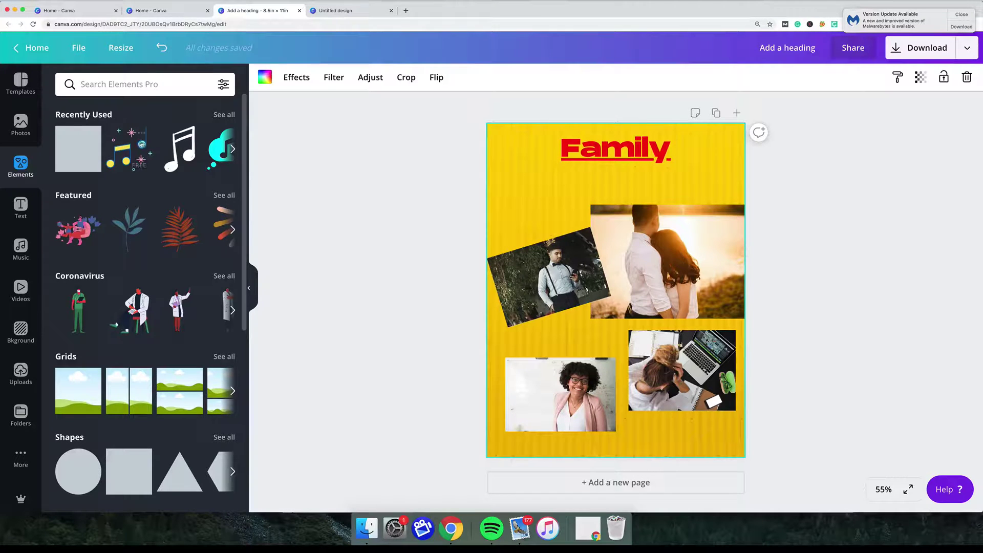
Add a heart from Recently Used, shrunk and tilted beside 'Family' at top-left.
{"action": "left_click", "coordinate": [224, 115]}
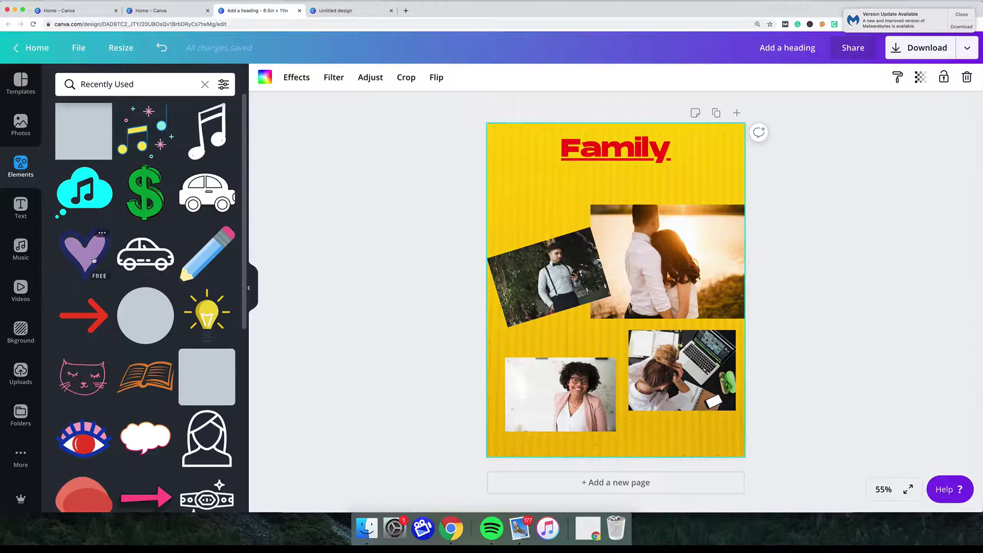
{"action": "left_click", "coordinate": [97, 261]}
{"action": "left_click_drag", "start_coordinate": [564, 345], "coordinate": [515, 210]}
{"action": "left_click_drag", "start_coordinate": [523, 248], "coordinate": [552, 248]}
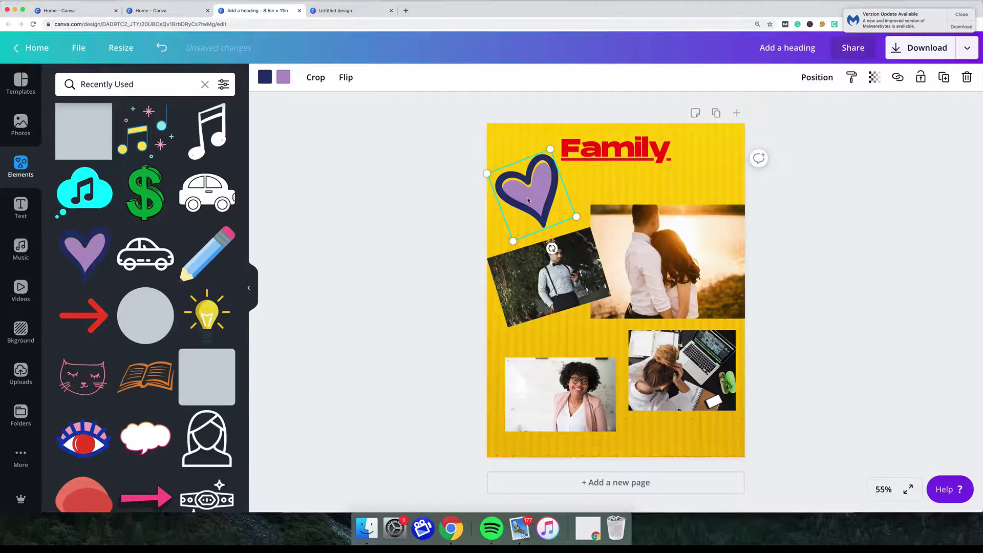
Give the heart a light pink fill and a red outline.
{"action": "left_click", "coordinate": [284, 77]}
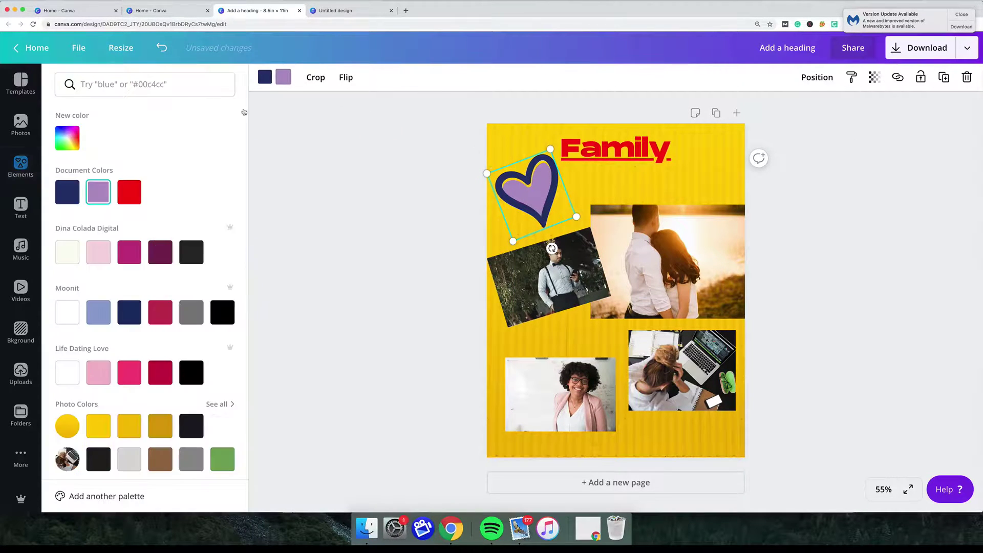
{"action": "left_click", "coordinate": [97, 260]}
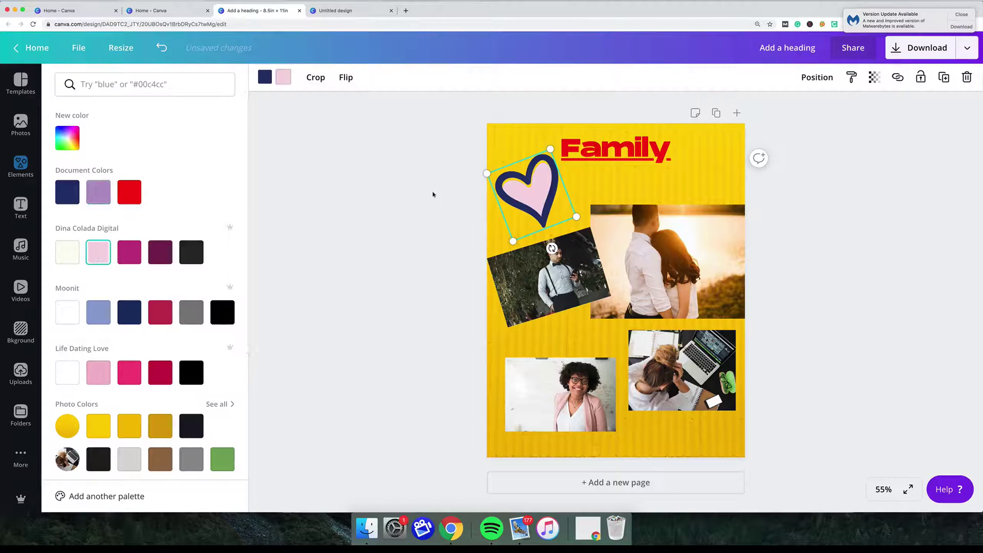
{"action": "key", "text": "Escape"}
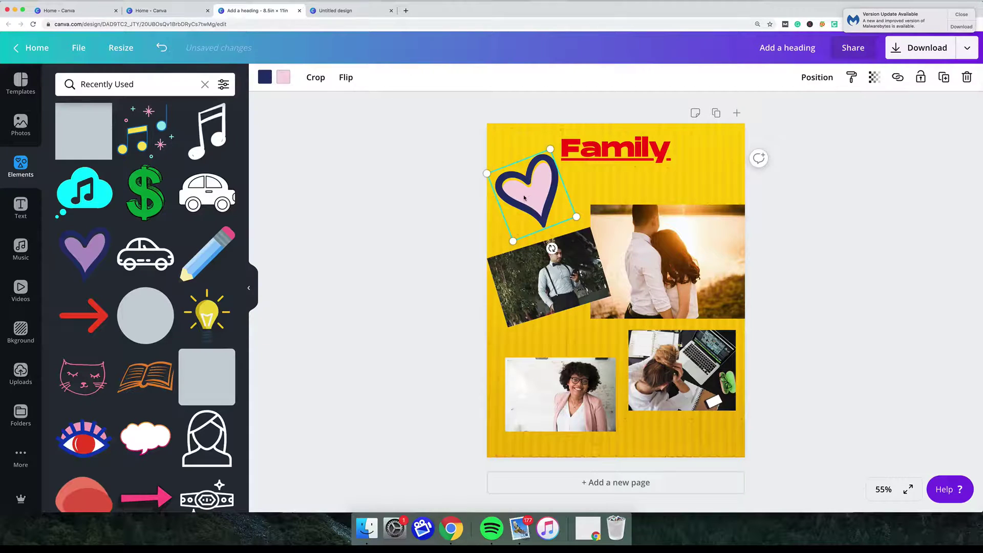
{"action": "left_click", "coordinate": [265, 77]}
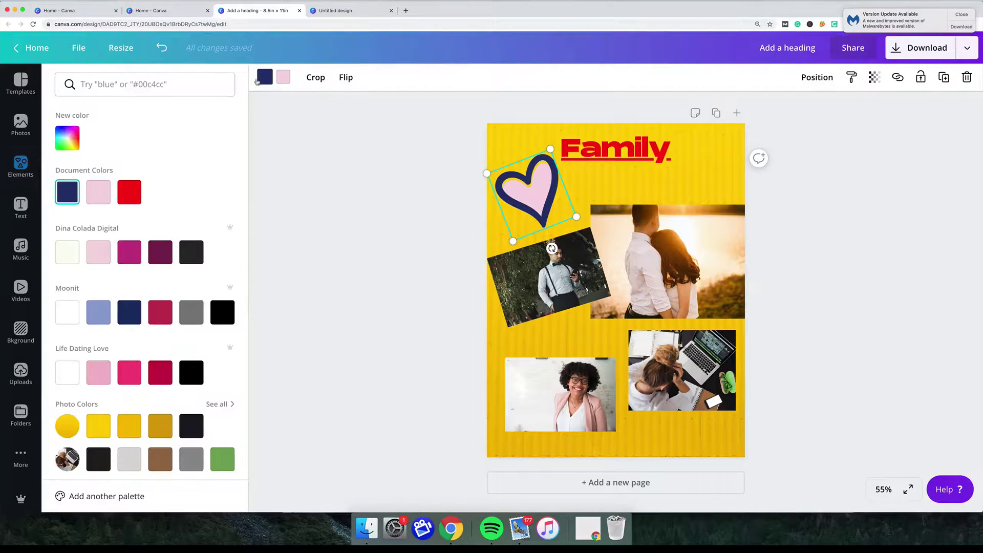
{"action": "left_click", "coordinate": [131, 194]}
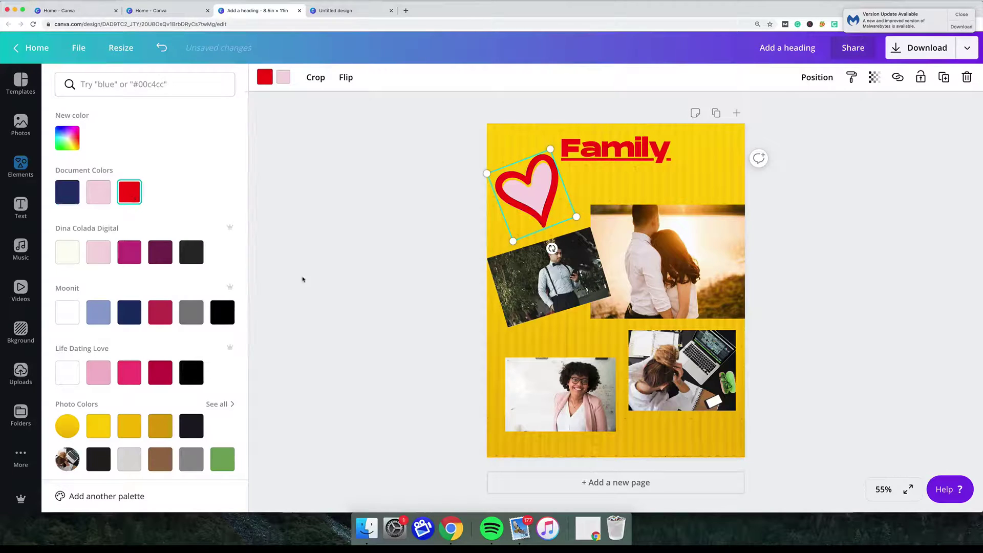
{"action": "key", "text": "Escape"}
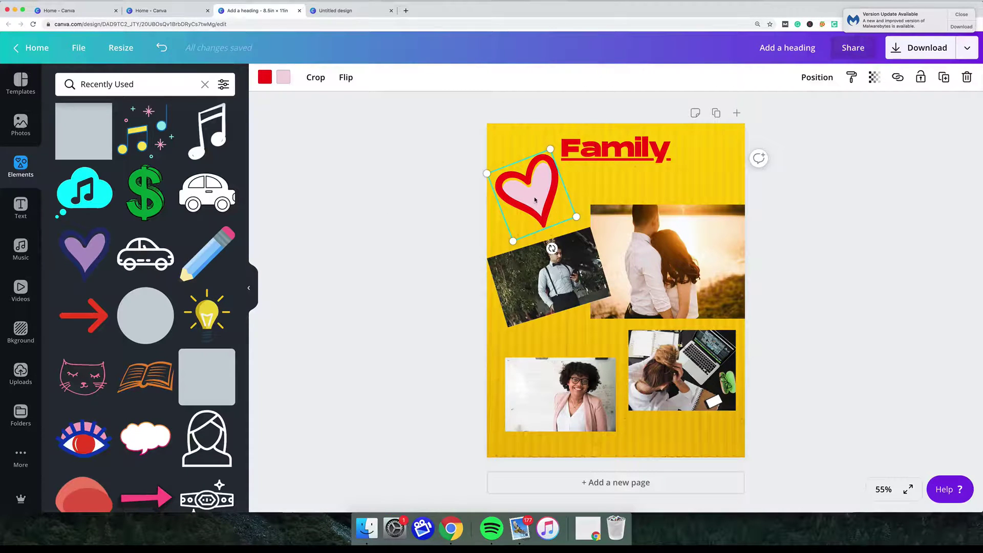
Copy the heart and place a pasted copy, tilted about 45°, at the upper right.
{"action": "right_click", "coordinate": [535, 200]}
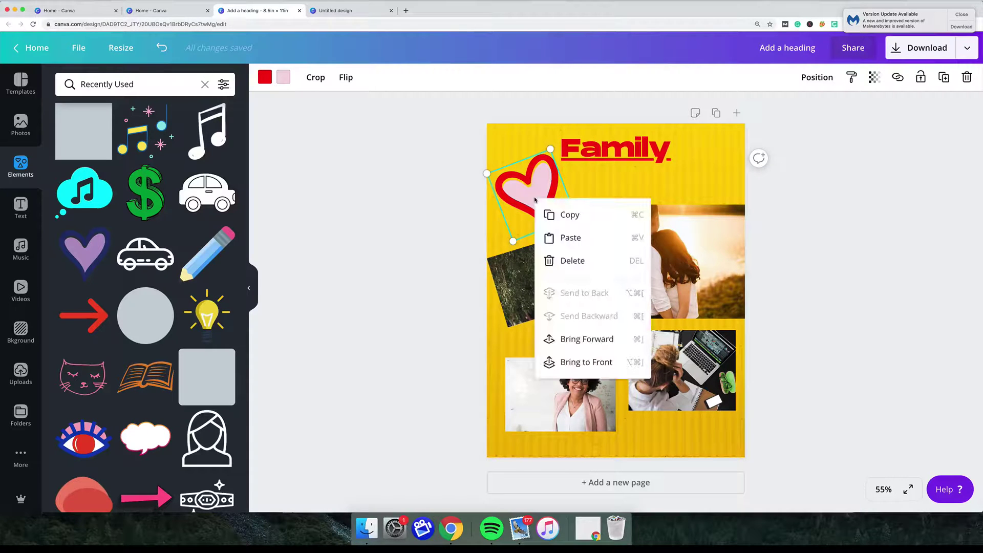
{"action": "left_click", "coordinate": [569, 215]}
{"action": "right_click", "coordinate": [603, 199]}
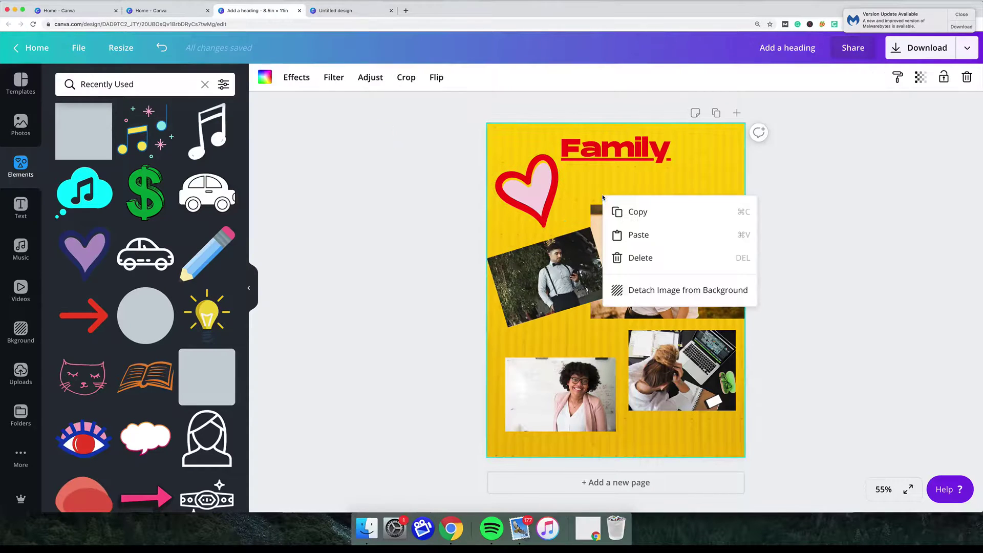
{"action": "left_click", "coordinate": [623, 234]}
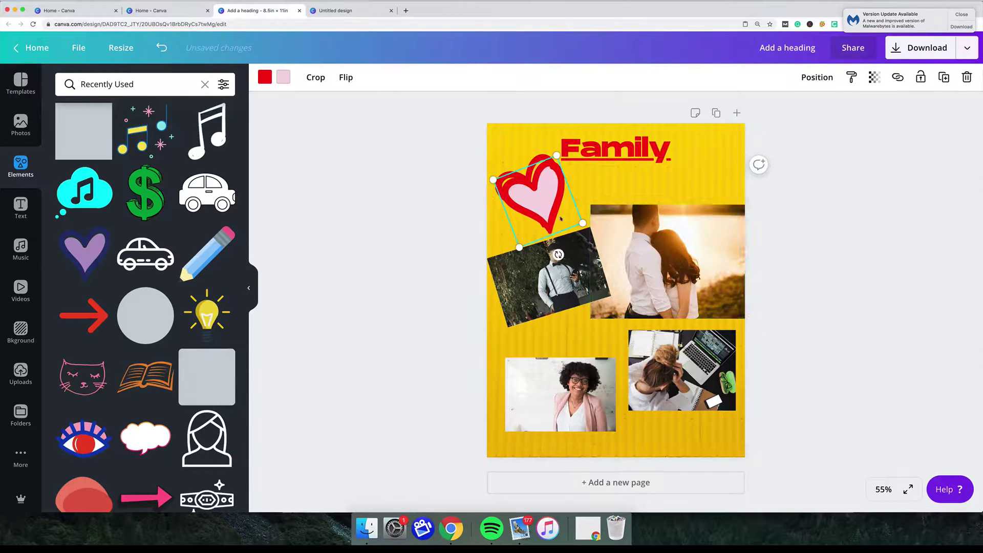
{"action": "left_click_drag", "start_coordinate": [551, 217], "coordinate": [682, 198]}
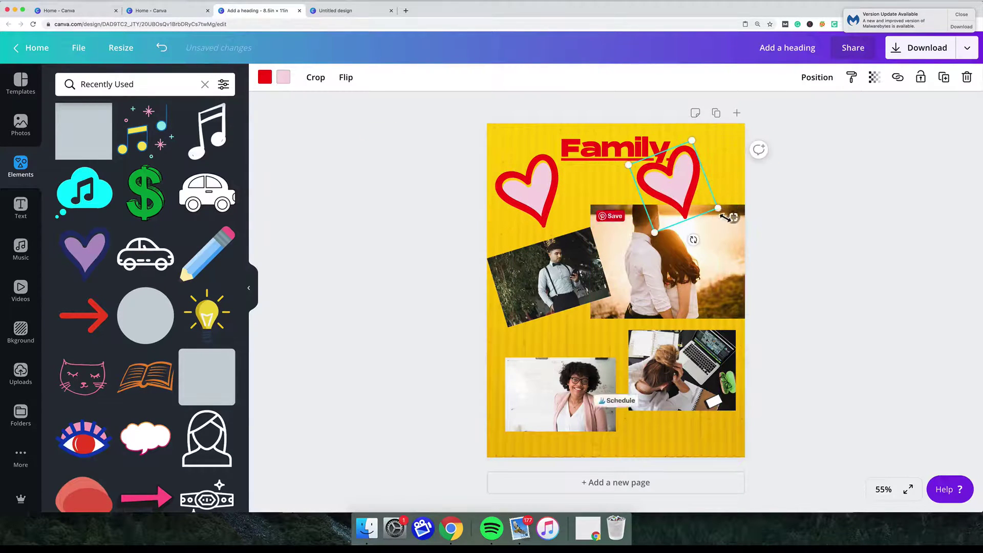
{"action": "left_click_drag", "start_coordinate": [699, 239], "coordinate": [630, 230]}
{"action": "left_click_drag", "start_coordinate": [694, 197], "coordinate": [720, 200]}
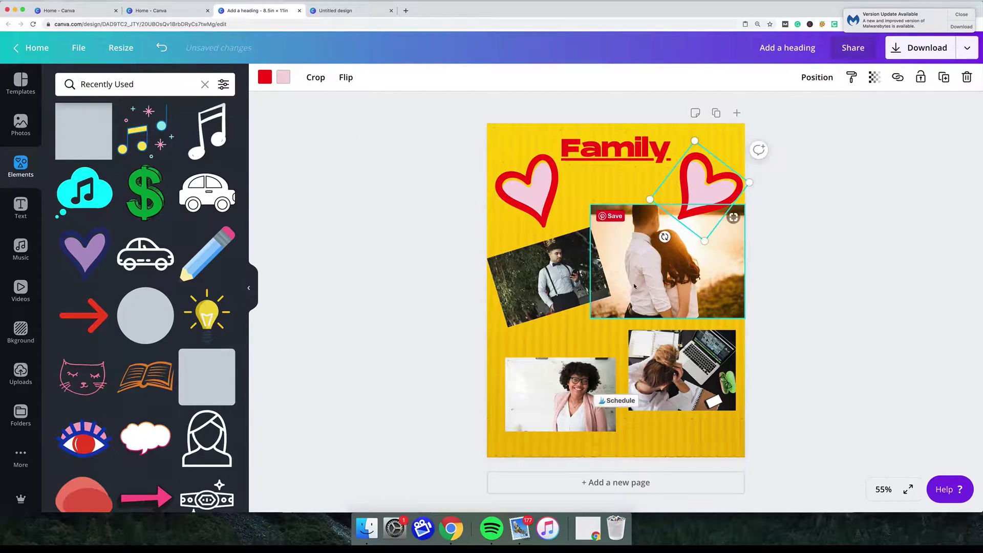
Paste a second heart, shrink it and rotate it to 41° by the bottom photos.
{"action": "right_click", "coordinate": [583, 313]}
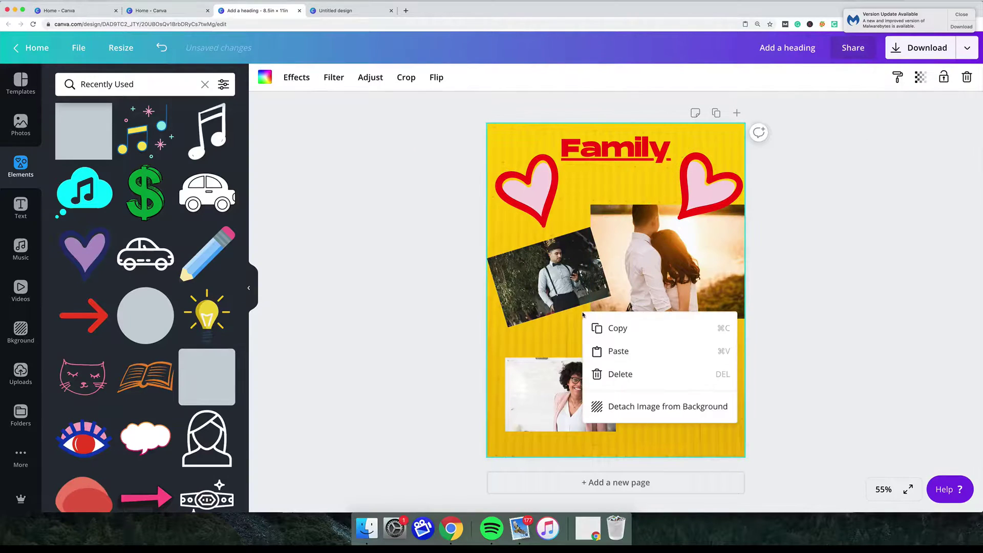
{"action": "left_click", "coordinate": [625, 352]}
{"action": "left_click_drag", "start_coordinate": [532, 200], "coordinate": [635, 425]}
{"action": "left_click_drag", "start_coordinate": [610, 460], "coordinate": [638, 418]}
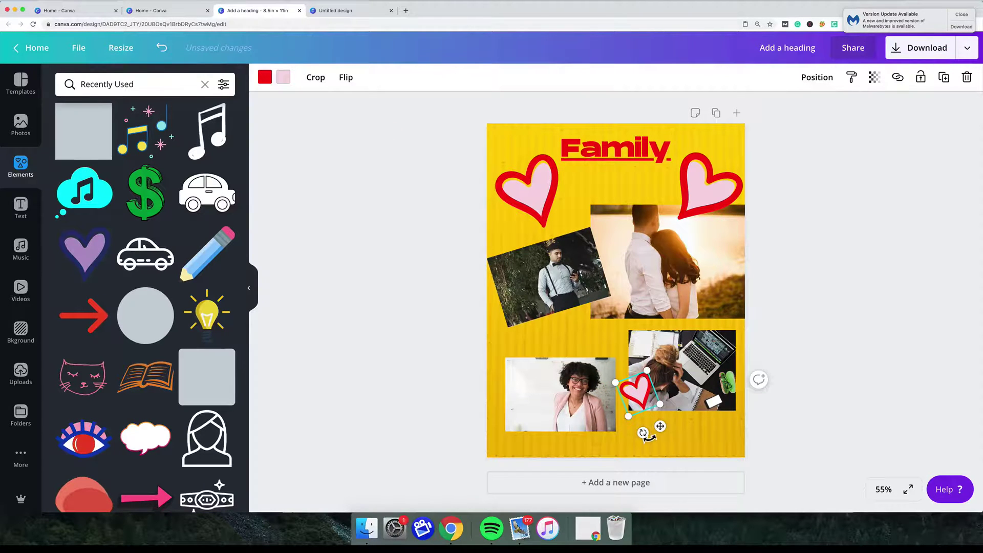
{"action": "left_click_drag", "start_coordinate": [650, 435], "coordinate": [711, 426]}
Paste a third small heart beside the woman's photo.
{"action": "right_click", "coordinate": [571, 342]}
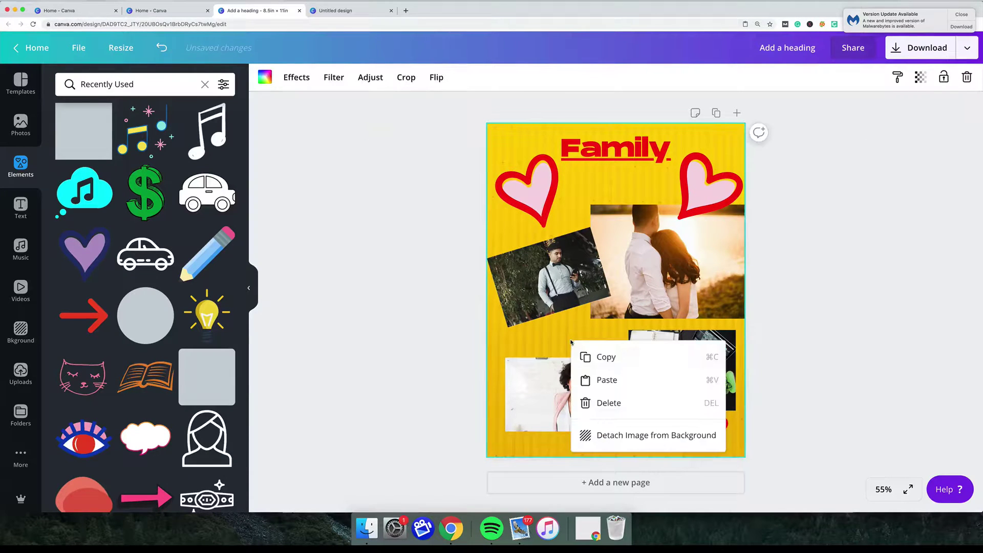
{"action": "left_click", "coordinate": [599, 379]}
{"action": "left_click_drag", "start_coordinate": [523, 210], "coordinate": [530, 356]}
{"action": "left_click_drag", "start_coordinate": [540, 317], "coordinate": [534, 349]}
{"action": "left_click", "coordinate": [760, 329]}
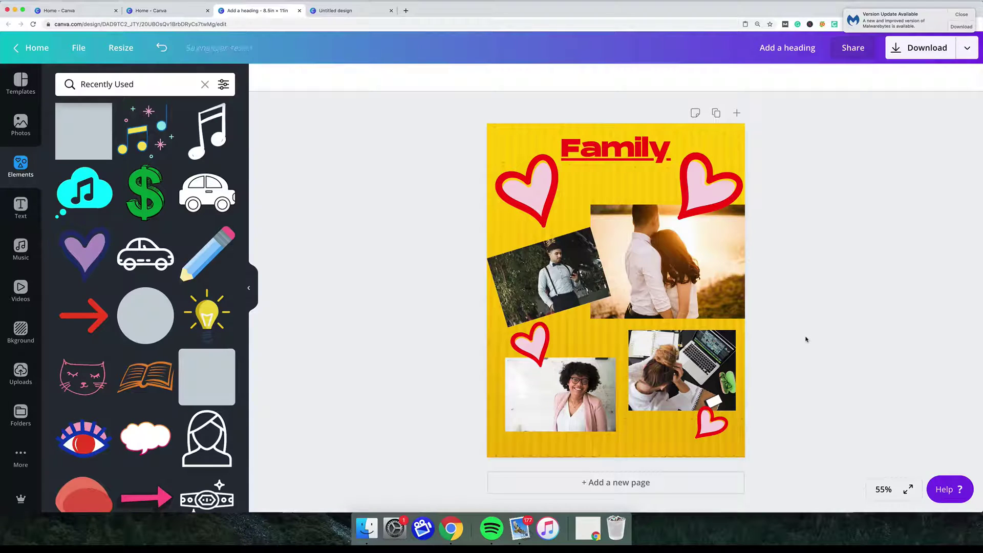
Dismiss the antivirus notice and set the download to PNG with compression off.
{"action": "left_click", "coordinate": [967, 18]}
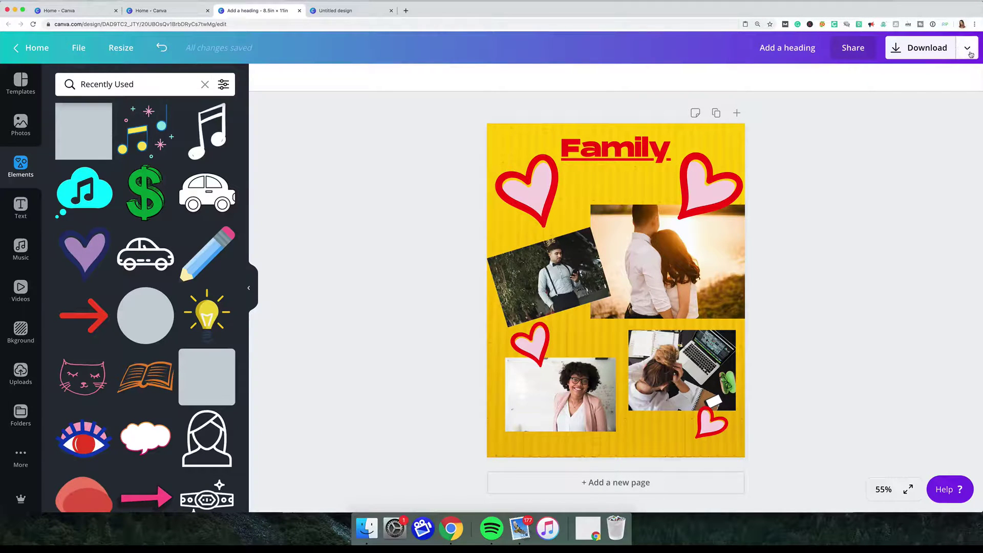
{"action": "left_click", "coordinate": [929, 49]}
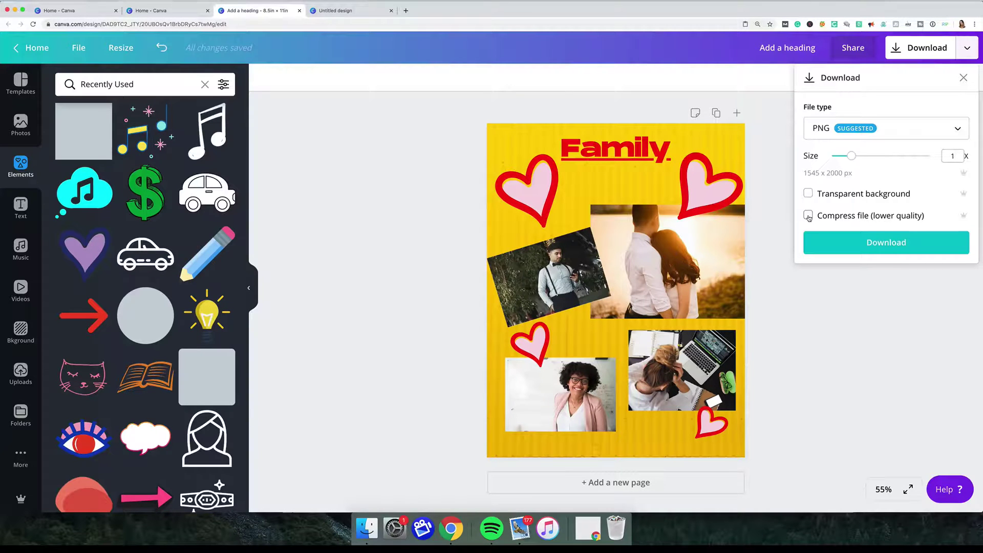
{"action": "left_click", "coordinate": [808, 216]}
{"action": "left_click", "coordinate": [808, 217]}
{"action": "left_click", "coordinate": [958, 131]}
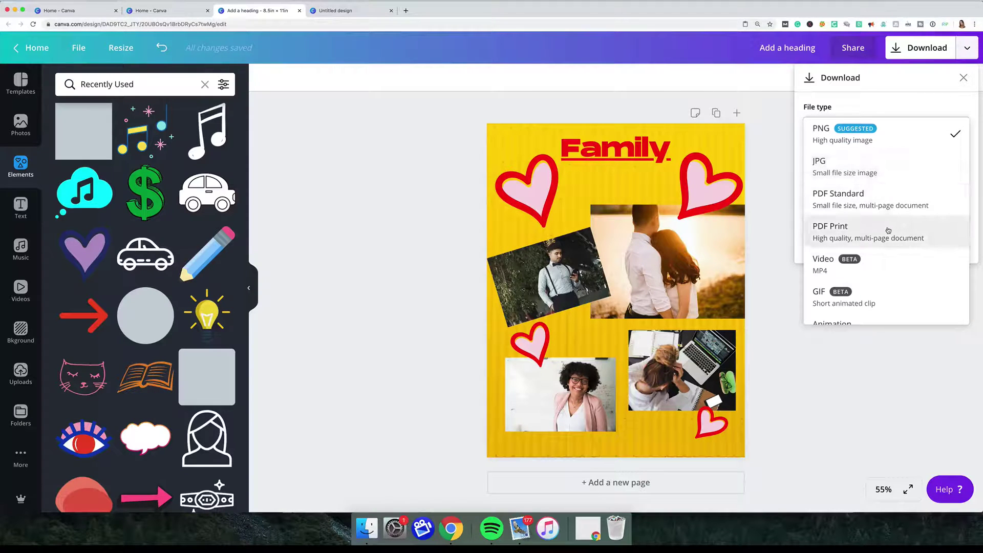
{"action": "scroll", "coordinate": [888, 231], "scroll_direction": "down", "scroll_amount": 1}
{"action": "scroll", "coordinate": [888, 230], "scroll_direction": "up", "scroll_amount": 1}
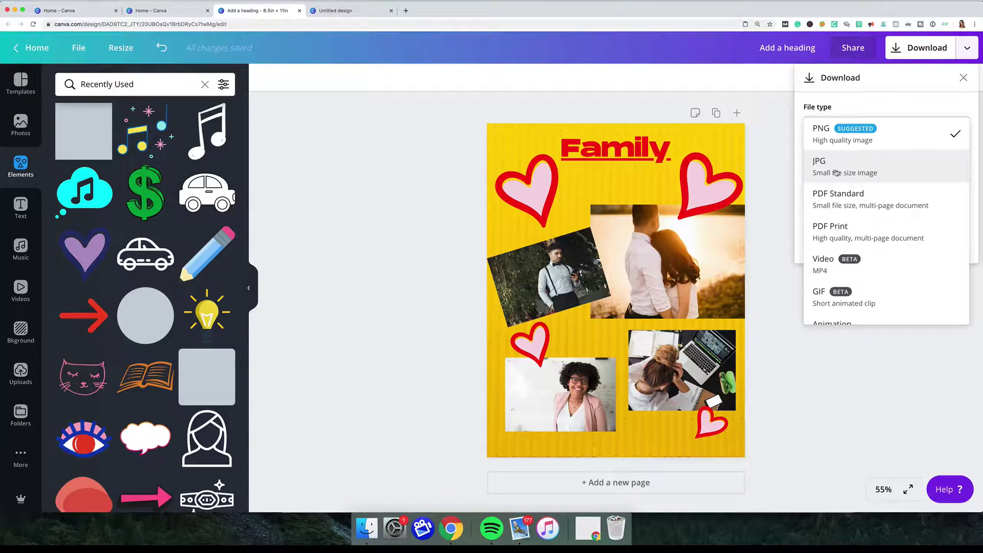
{"action": "scroll", "coordinate": [846, 170], "scroll_direction": "down", "scroll_amount": 1}
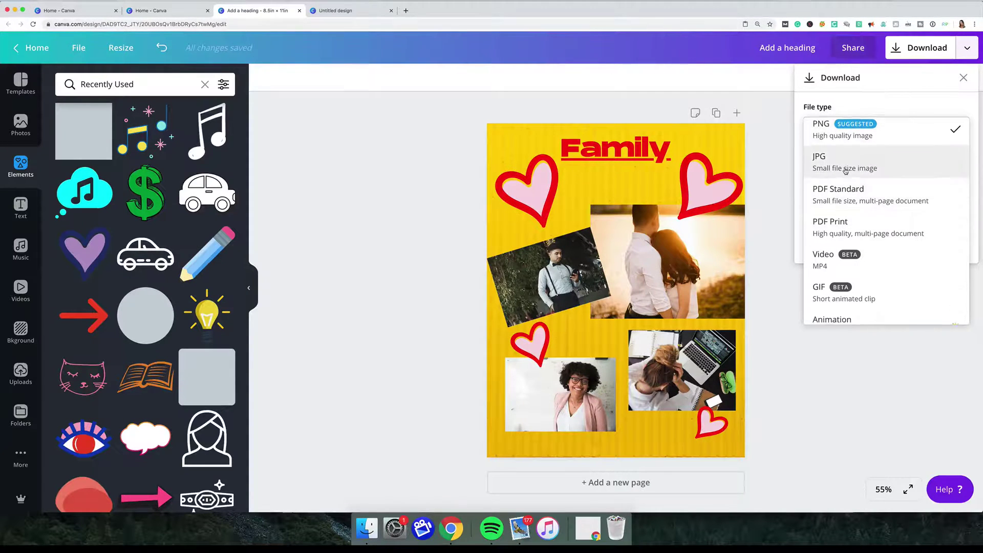
{"action": "scroll", "coordinate": [845, 170], "scroll_direction": "up", "scroll_amount": 1}
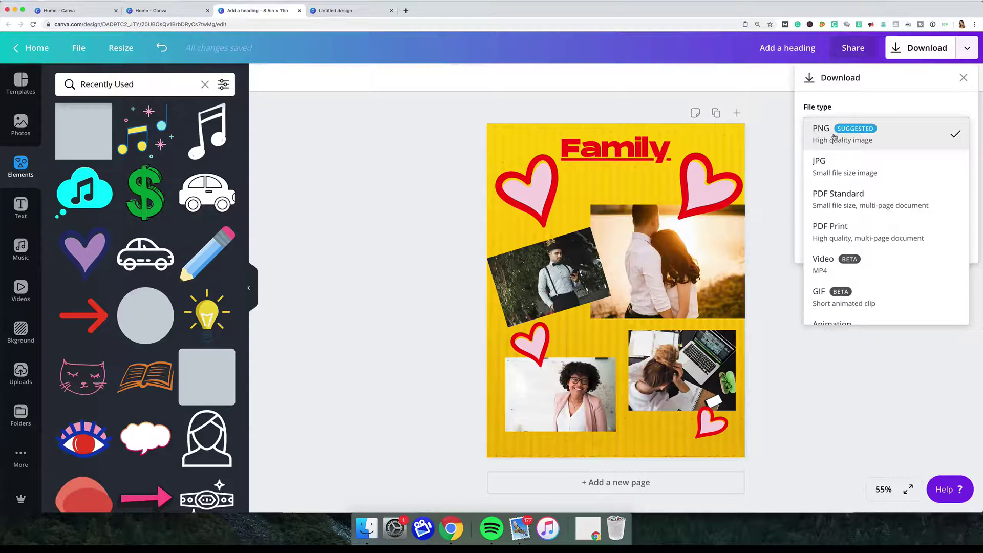
{"action": "left_click", "coordinate": [835, 137]}
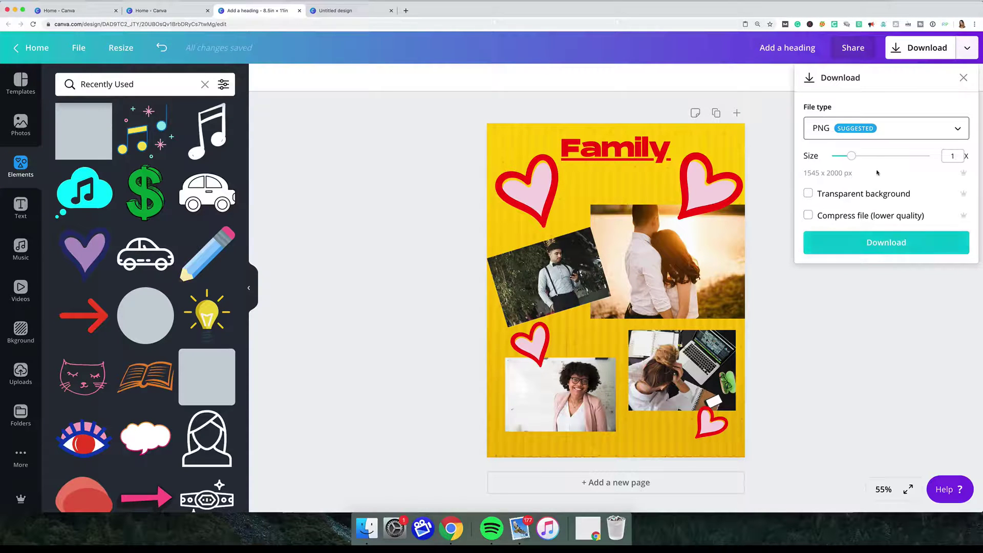
Download the collage and open the PNG file from the download bar.
{"action": "left_click", "coordinate": [885, 245]}
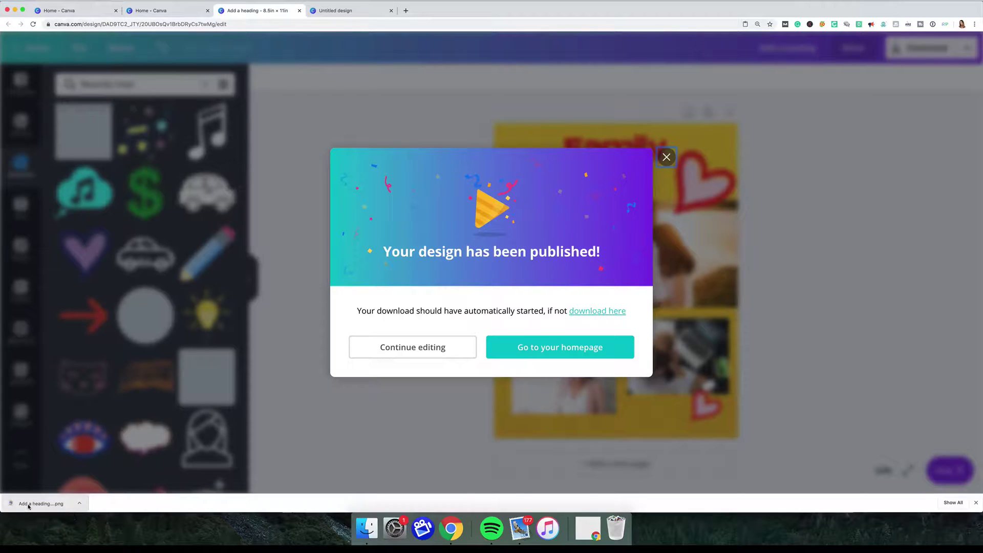
{"action": "left_click", "coordinate": [28, 504]}
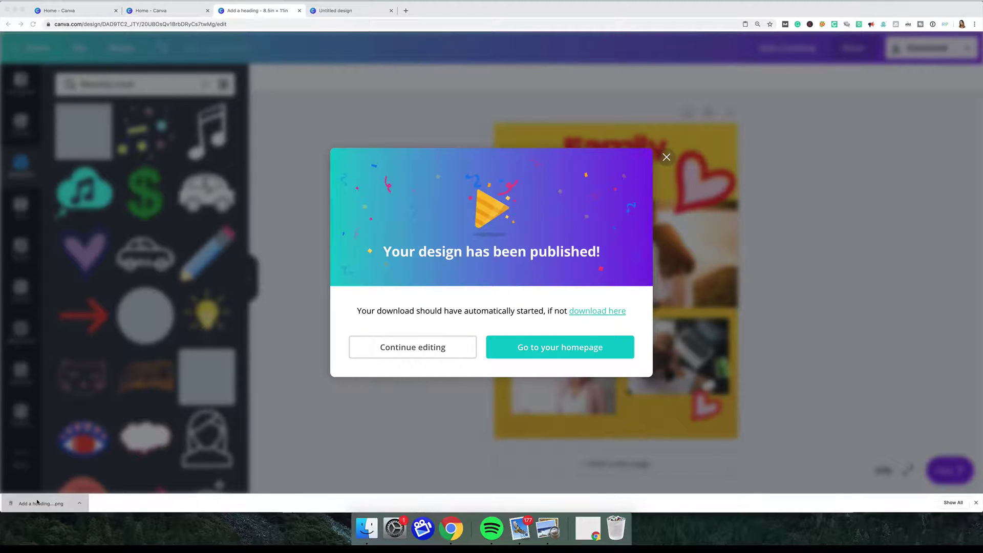
{"action": "left_click", "coordinate": [37, 503]}
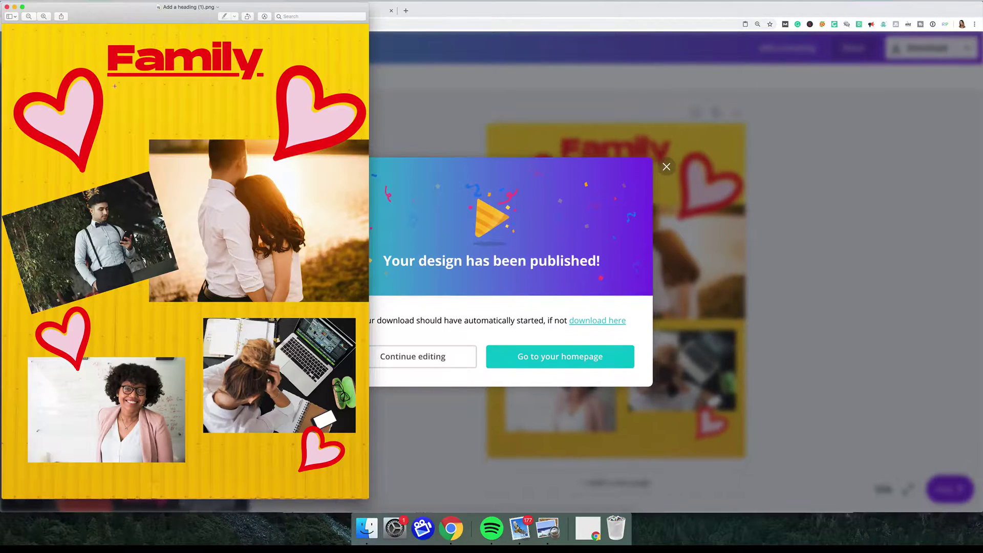
Save the image in Preview, then open File > Export for the PNG.
{"action": "left_click", "coordinate": [60, 1]}
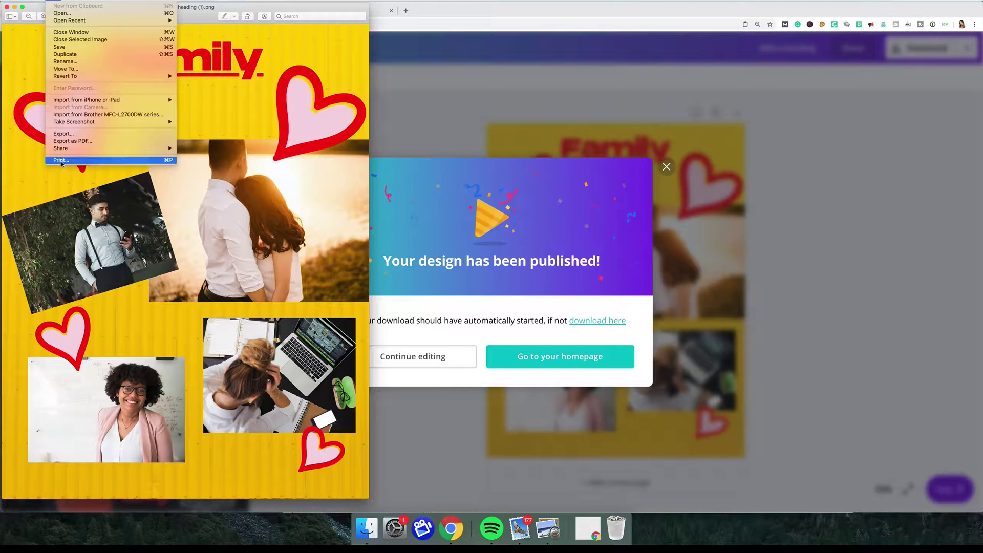
{"action": "left_click", "coordinate": [167, 8]}
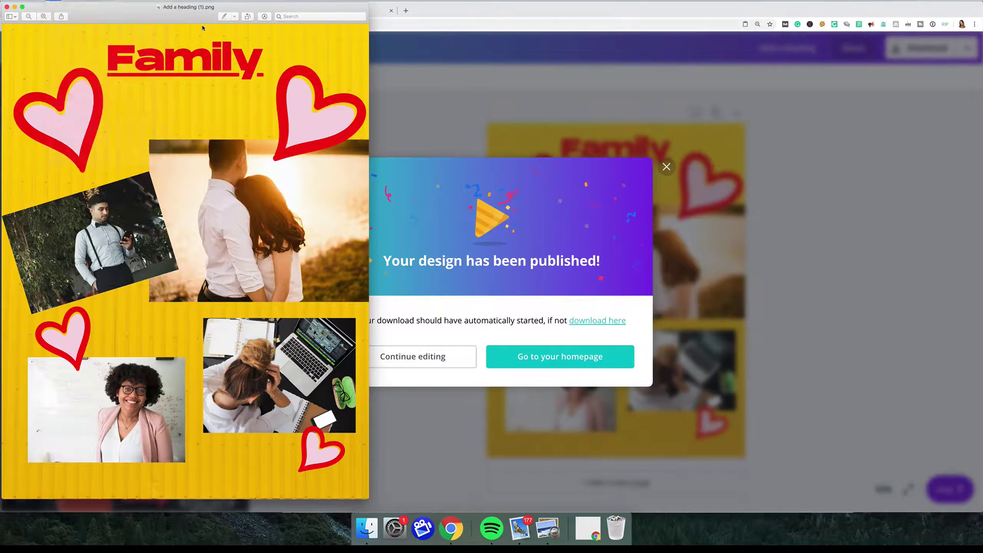
{"action": "left_click", "coordinate": [56, 2]}
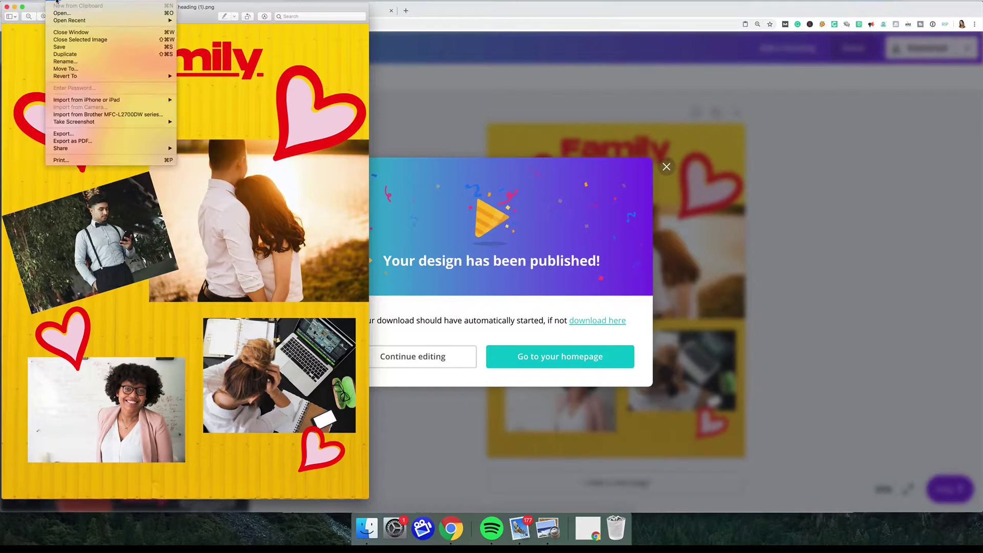
{"action": "left_click", "coordinate": [60, 48]}
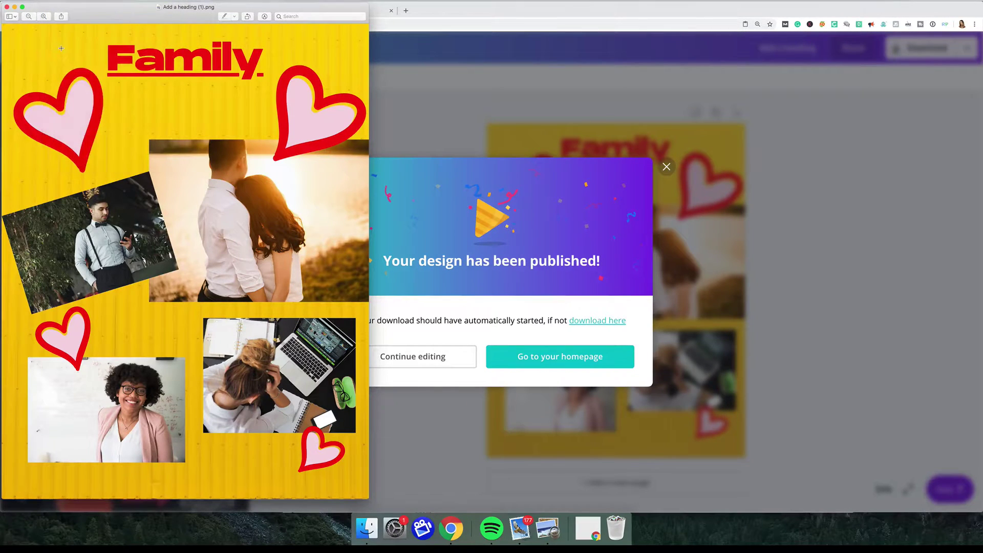
{"action": "left_click", "coordinate": [53, 1]}
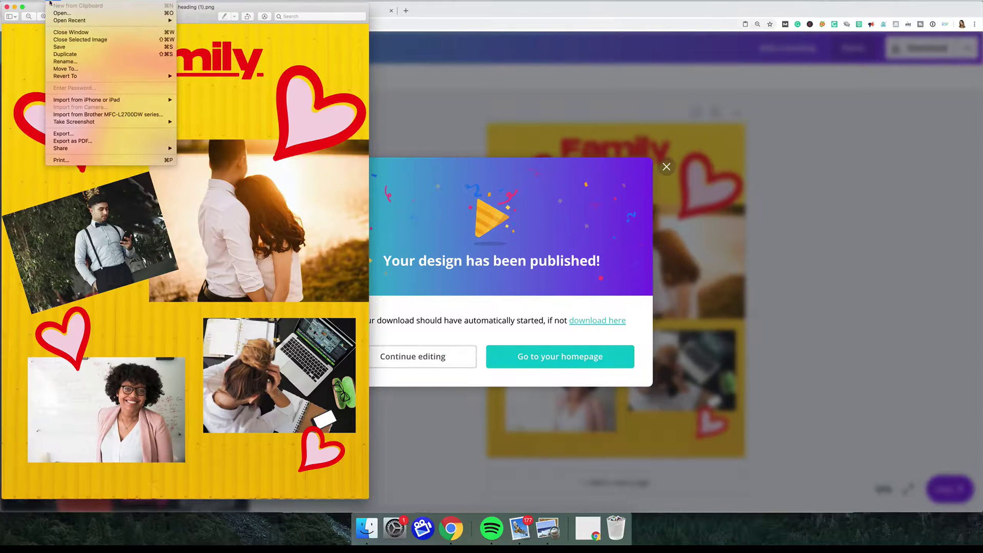
{"action": "left_click", "coordinate": [72, 133]}
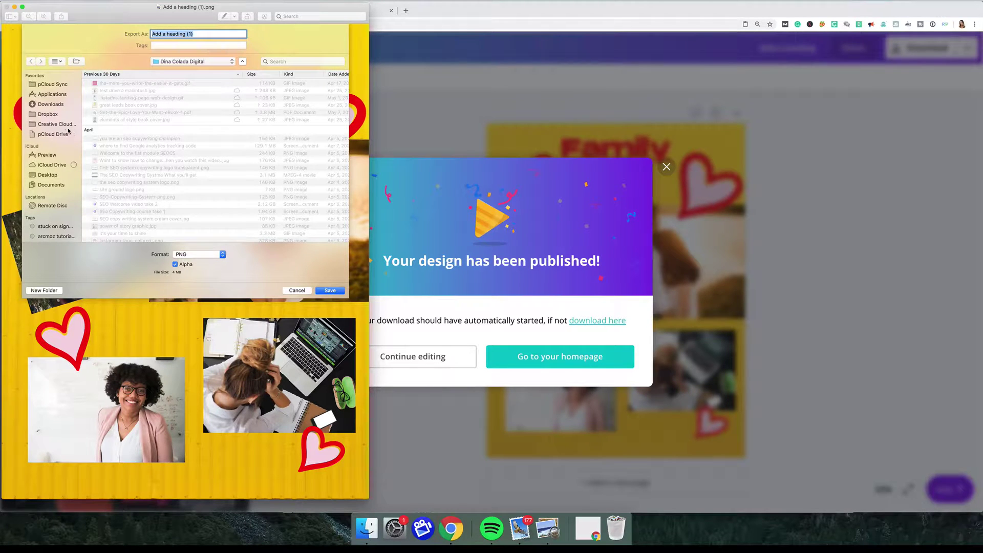
Create a new 'Canva Collages' folder on the Desktop as the save location.
{"action": "left_click", "coordinate": [47, 176]}
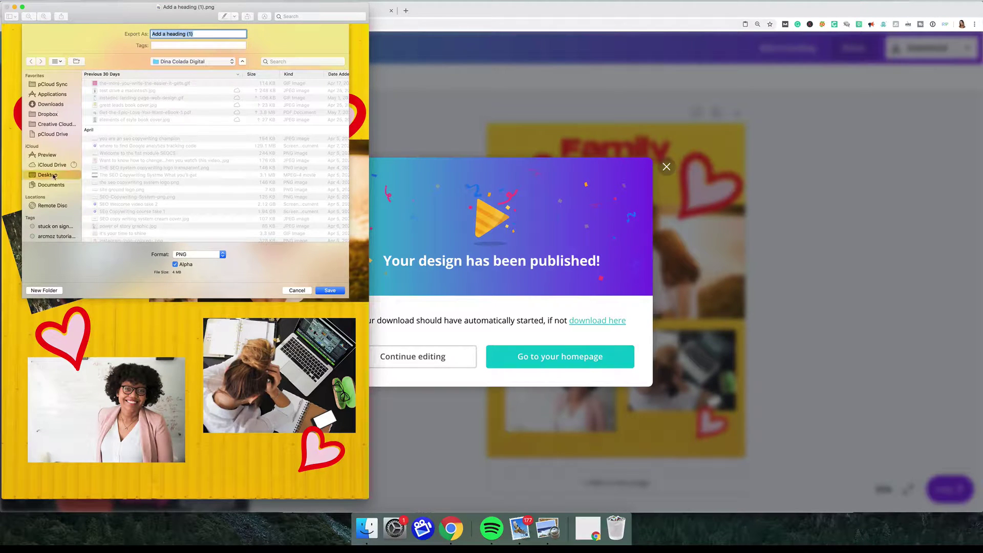
{"action": "left_click", "coordinate": [41, 290]}
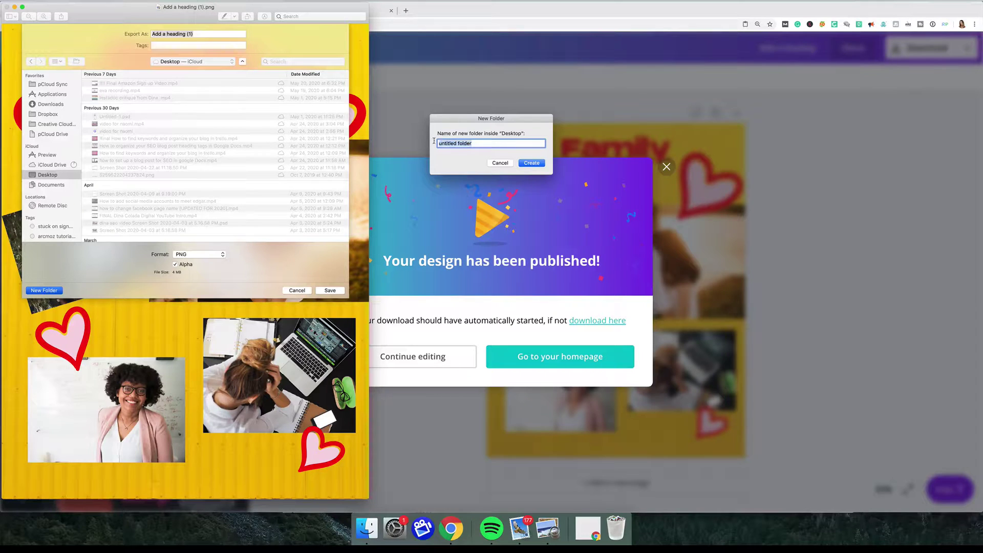
{"action": "type", "text": "Canva PCollages"}
{"action": "left_click", "coordinate": [531, 163]}
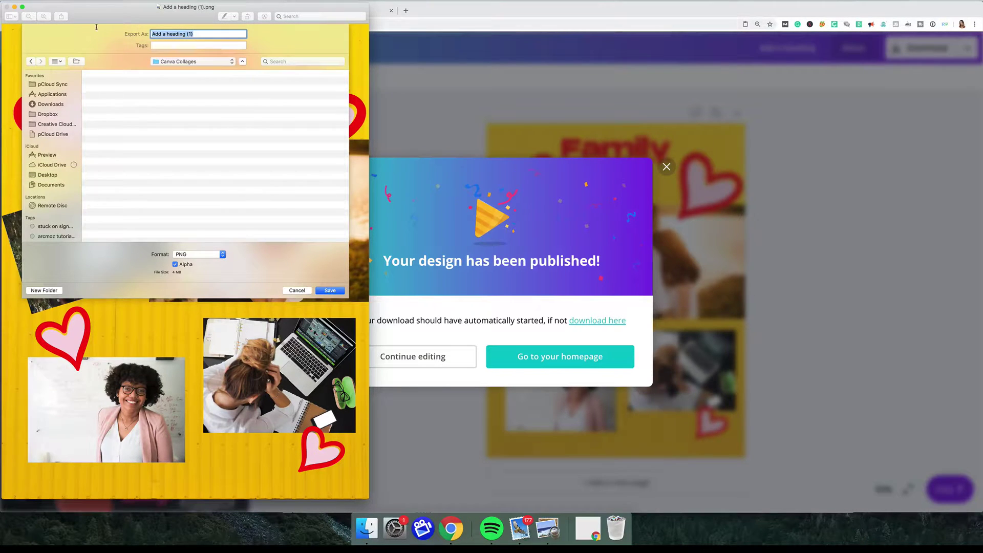
Name the exported image 'Collage with hearts' and save it into Canva Collages.
{"action": "type", "text": "Hear"}
{"action": "key", "text": "BackSpace"}
{"action": "key", "text": "BackSpace"}
{"action": "key", "text": "BackSpace"}
{"action": "key", "text": "BackSpace"}
{"action": "type", "text": "P"}
{"action": "key", "text": "BackSpace"}
{"action": "type", "text": "Collage with hearts"}
{"action": "left_click", "coordinate": [328, 291]}
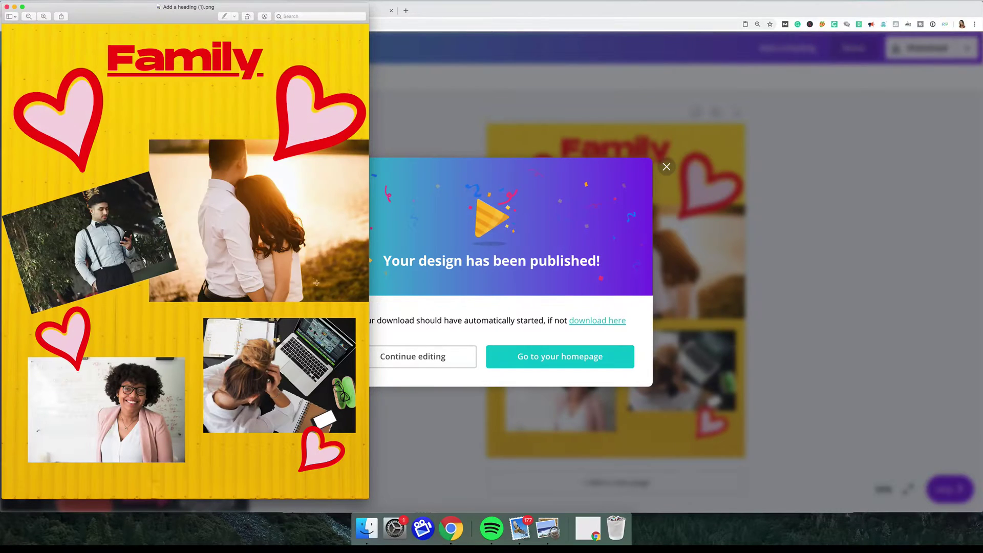
Clear the desktop by minimising the preview and Chrome windows and closing Mail.
{"action": "left_click", "coordinate": [15, 7]}
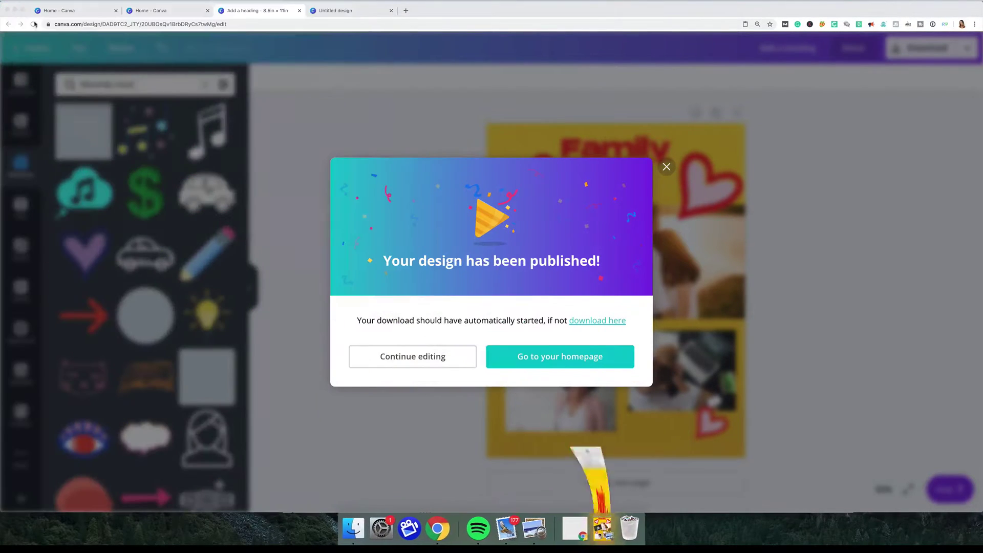
{"action": "left_click", "coordinate": [14, 10]}
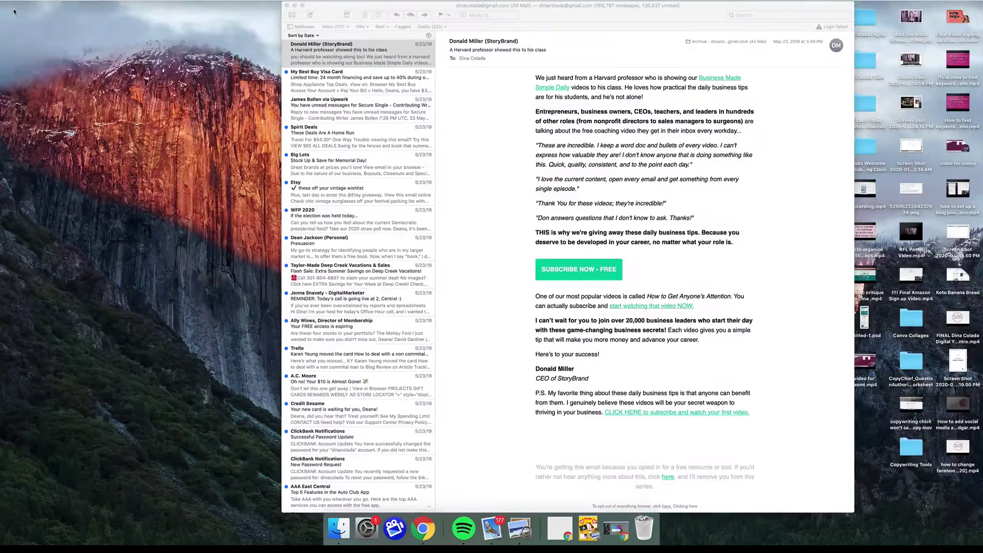
{"action": "left_click", "coordinate": [288, 5]}
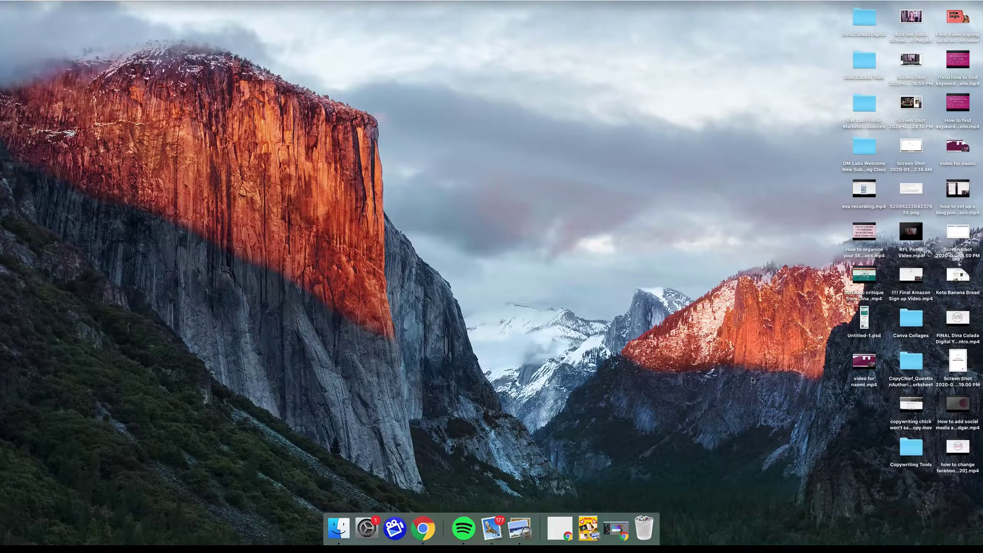
Open the Canva Collages folder, view 'Collage with hearts' to check it, then close it.
{"action": "left_click", "coordinate": [913, 321]}
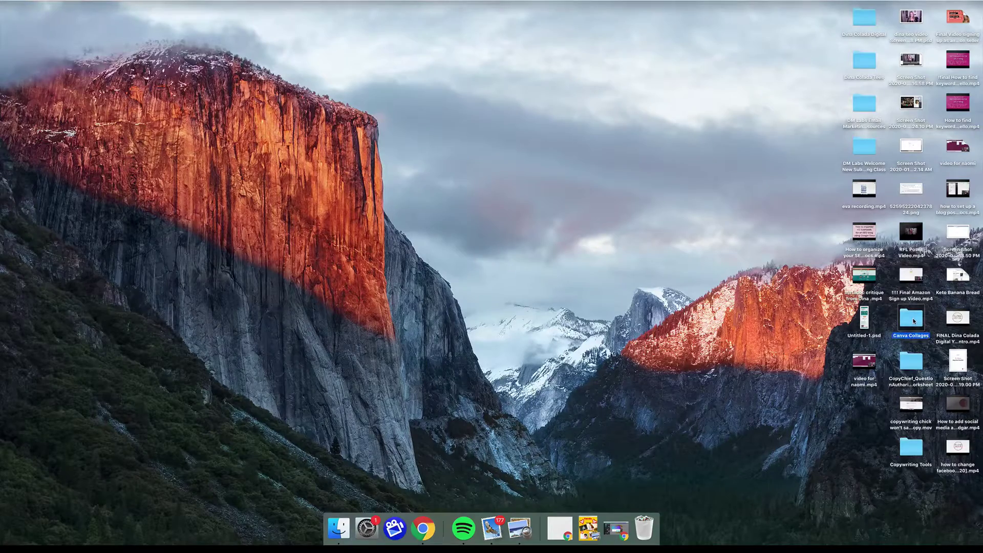
{"action": "double_click", "coordinate": [912, 320]}
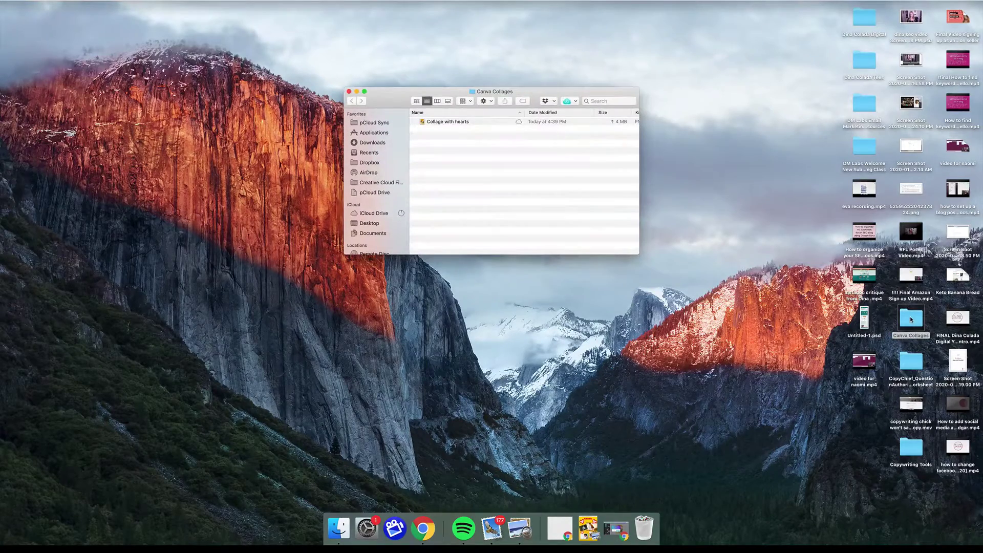
{"action": "double_click", "coordinate": [432, 123]}
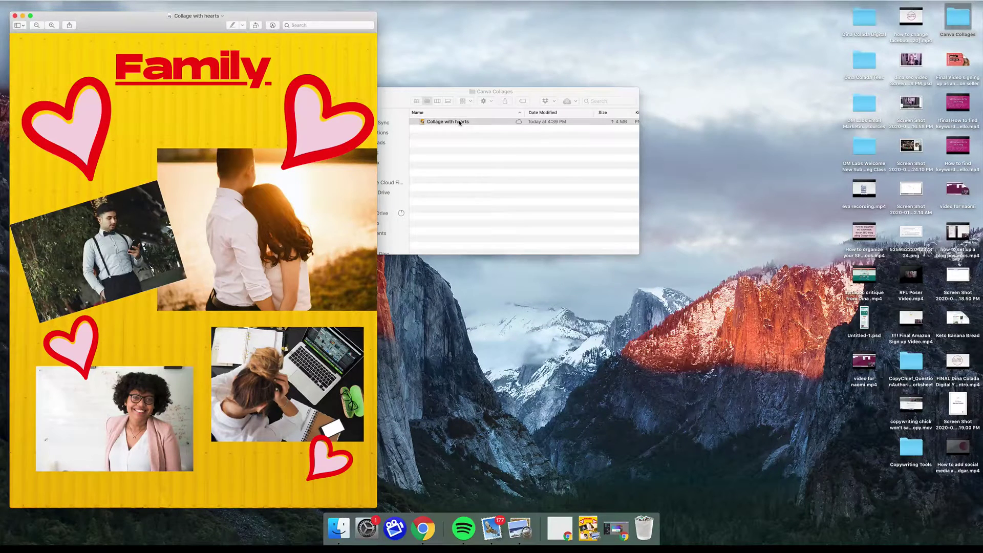
{"action": "left_click", "coordinate": [15, 16]}
Close the Finder folder, bring Chrome back and dismiss Canva's publish confirmation to keep editing.
{"action": "left_click", "coordinate": [351, 93]}
{"action": "left_click", "coordinate": [595, 534]}
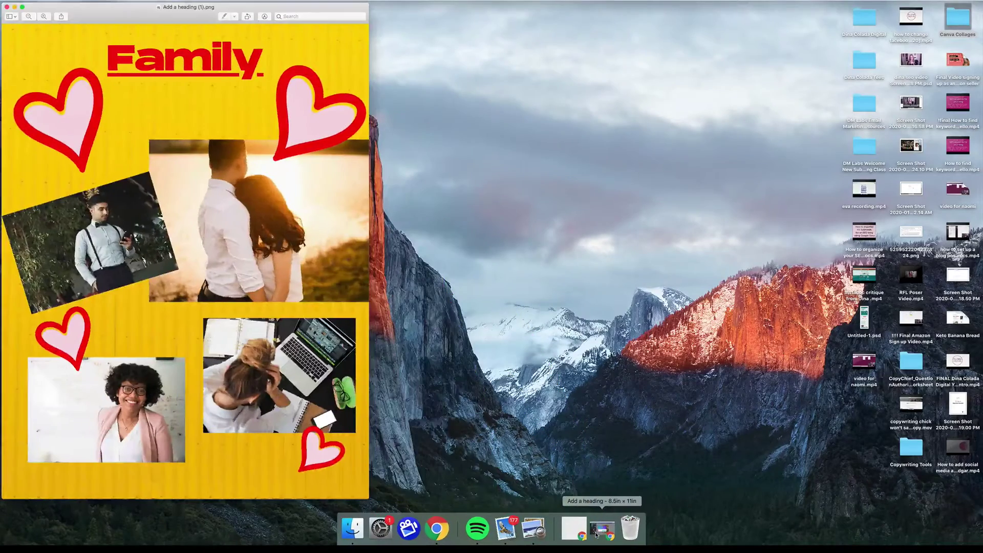
{"action": "left_click", "coordinate": [604, 534]}
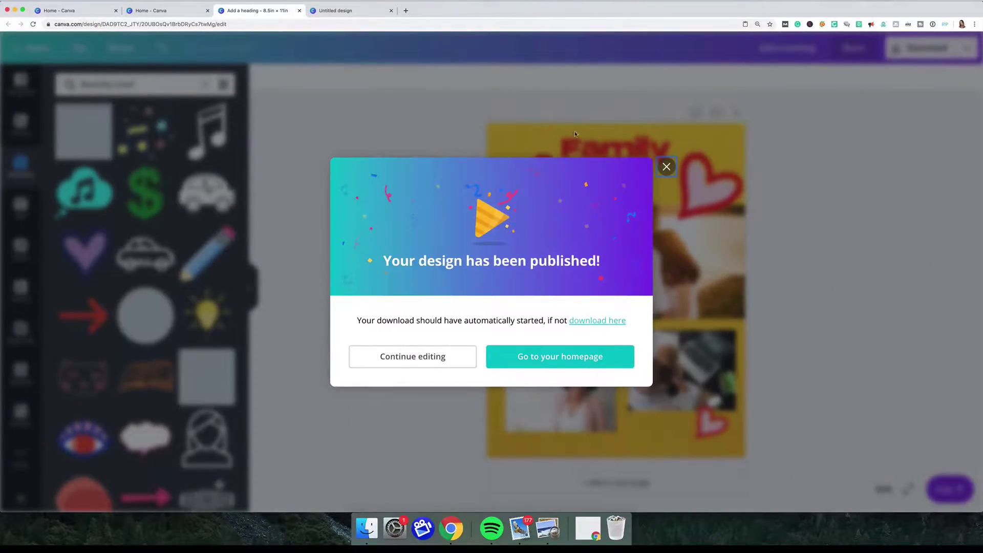
{"action": "left_click", "coordinate": [424, 360]}
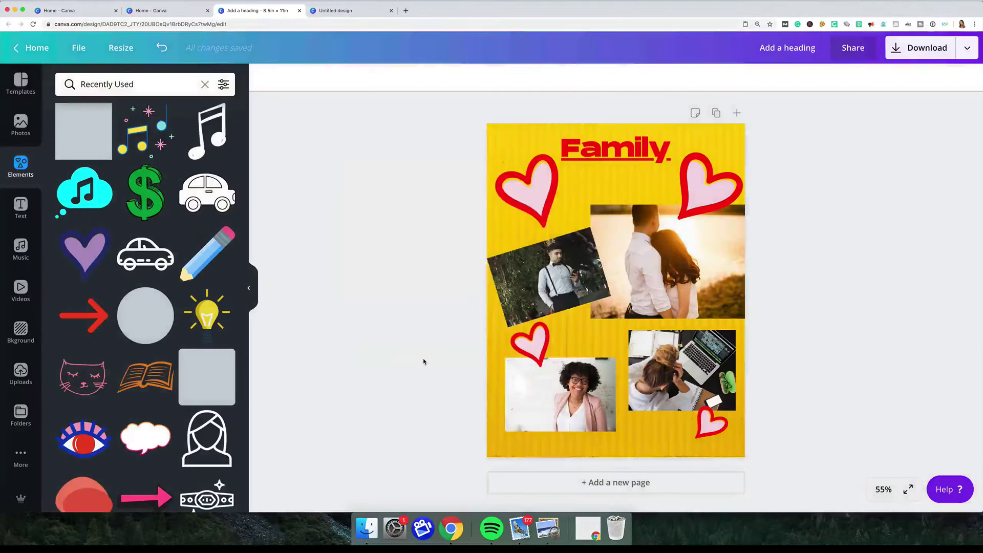
Try sharing the design by inviting your own e-mail address, then close the Share panel.
{"action": "left_click", "coordinate": [854, 49]}
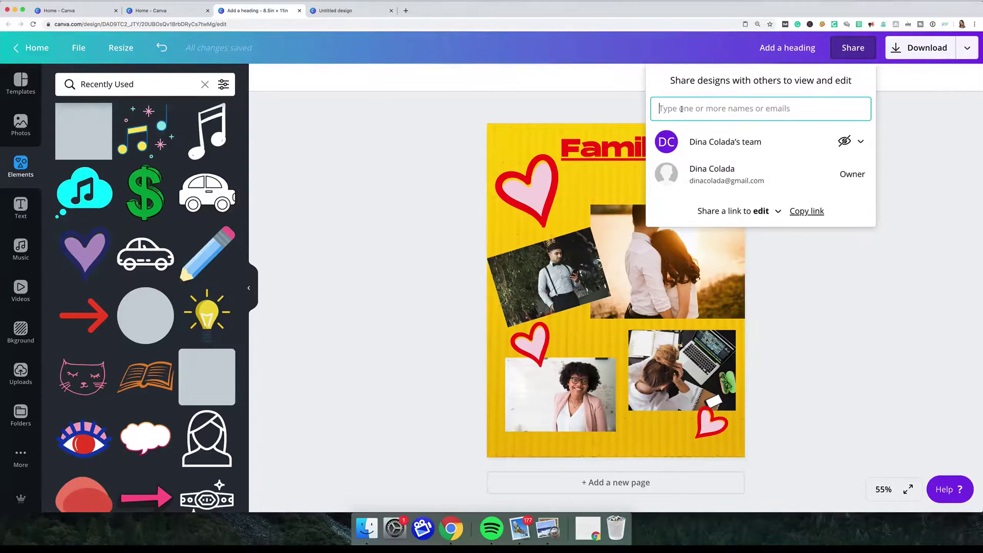
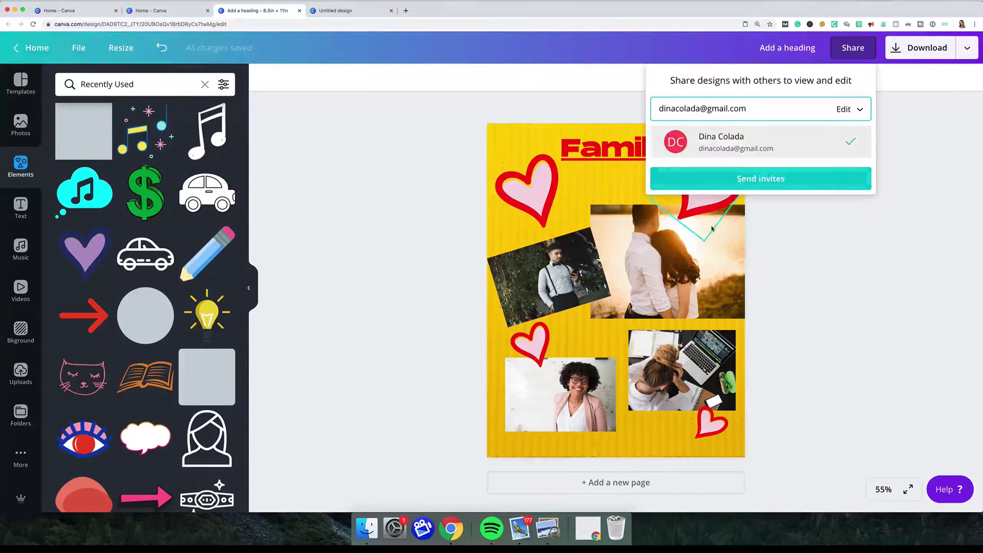
{"action": "left_click", "coordinate": [751, 182]}
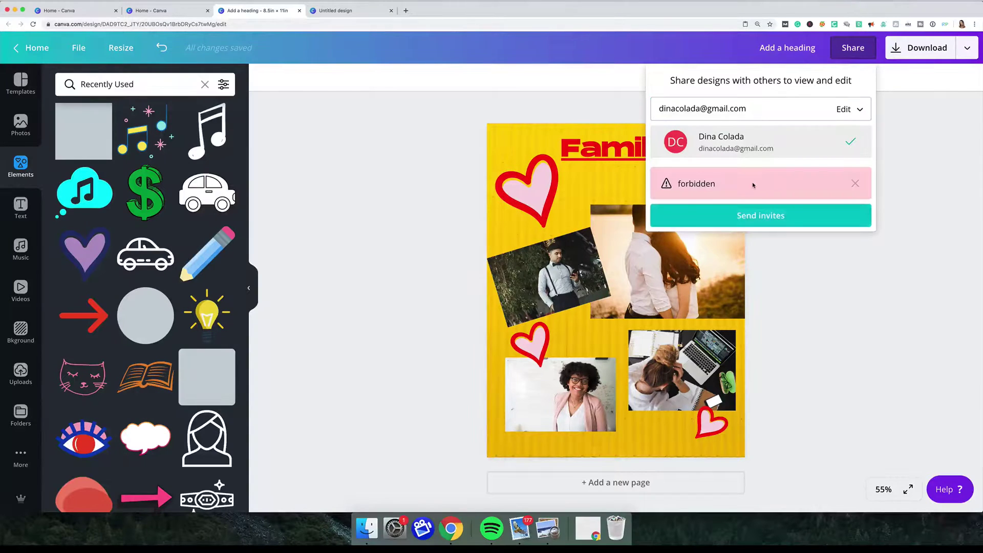
{"action": "left_click", "coordinate": [954, 230]}
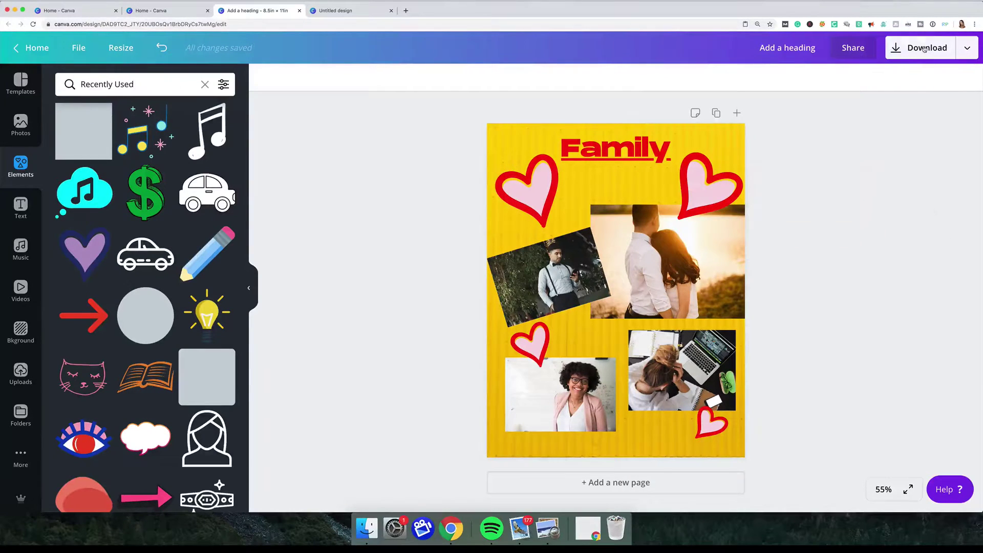
Expand the Download menu's publishing options with Show more and scroll through the full list.
{"action": "left_click", "coordinate": [966, 48]}
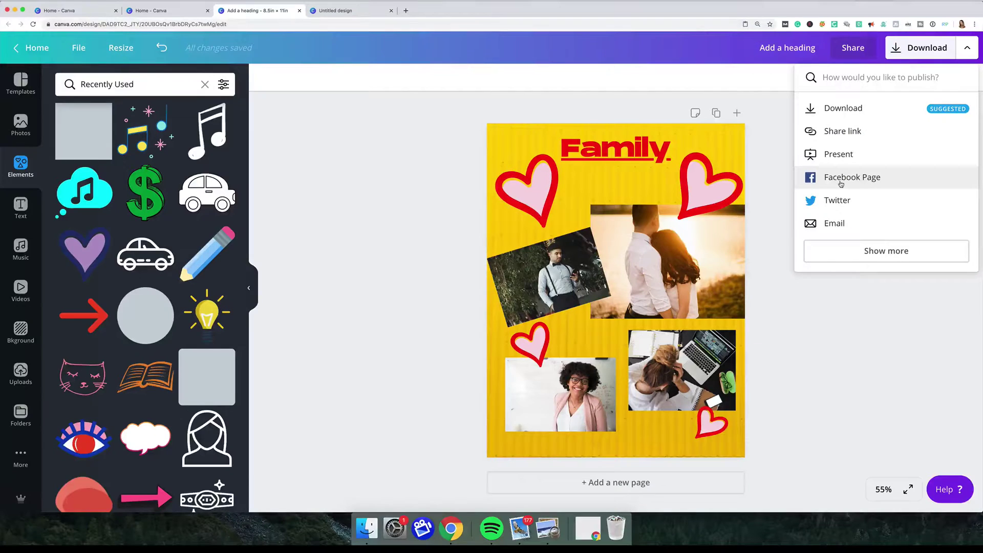
{"action": "left_click", "coordinate": [889, 251]}
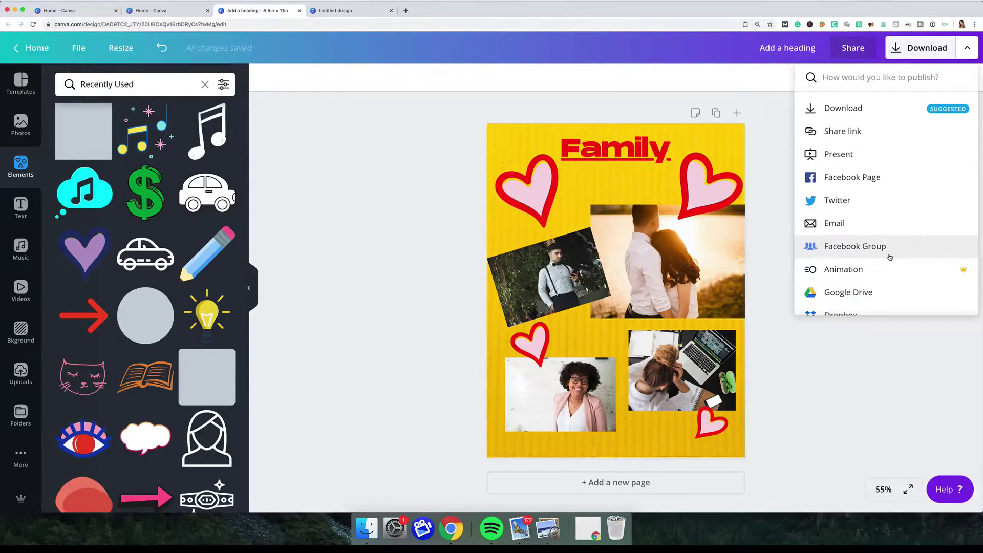
{"action": "scroll", "coordinate": [889, 257], "scroll_direction": "down", "scroll_amount": 2}
{"action": "scroll", "coordinate": [889, 257], "scroll_direction": "down", "scroll_amount": 3}
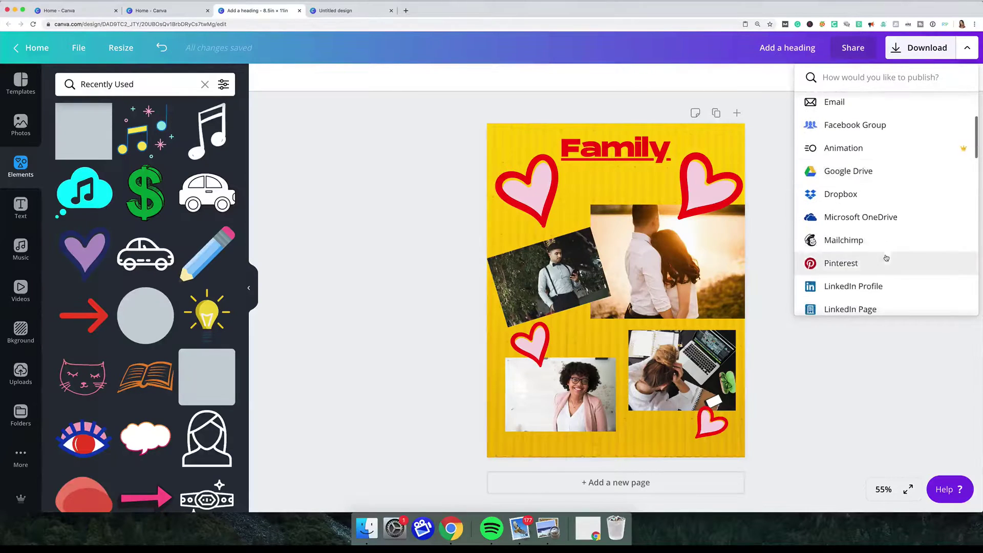
{"action": "scroll", "coordinate": [855, 247], "scroll_direction": "down", "scroll_amount": 5}
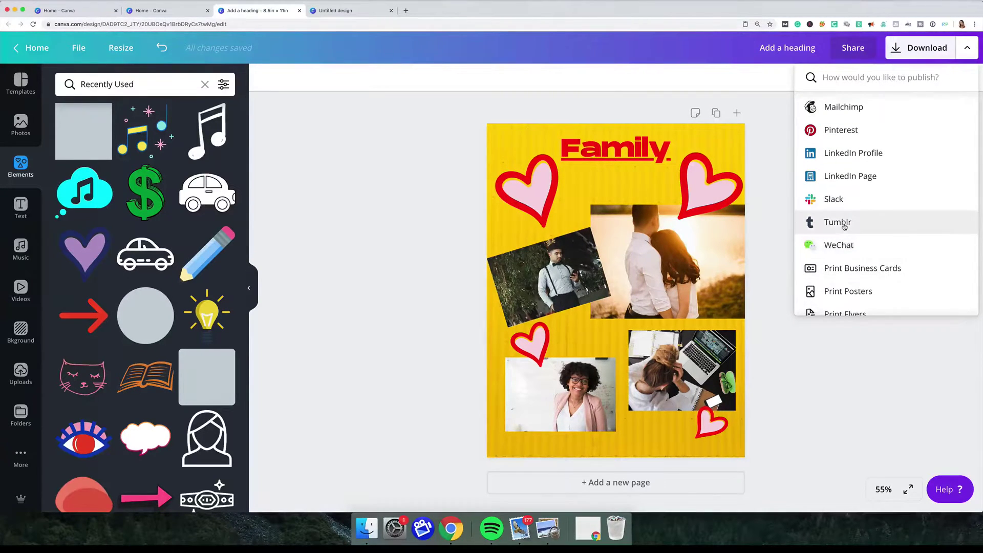
{"action": "scroll", "coordinate": [844, 227], "scroll_direction": "down", "scroll_amount": 5}
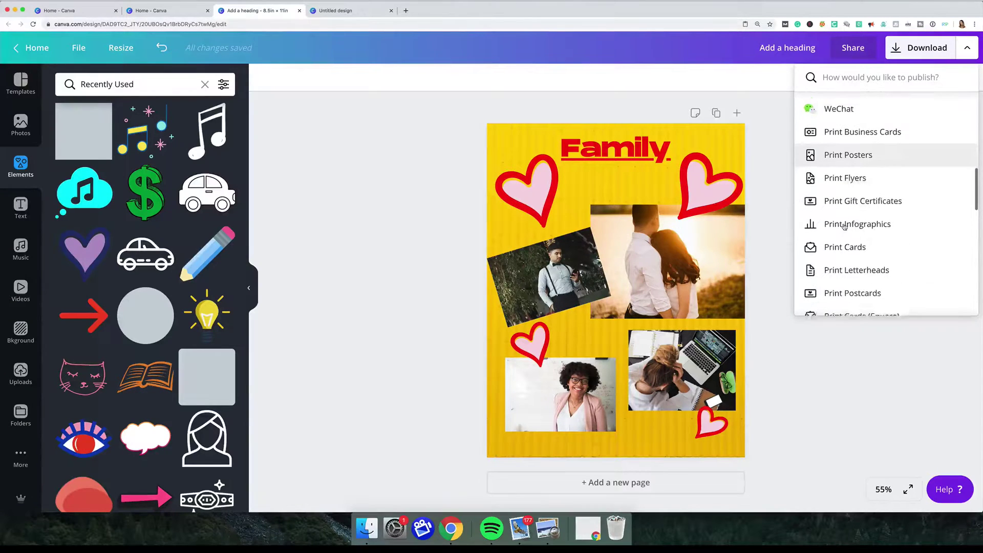
{"action": "scroll", "coordinate": [834, 241], "scroll_direction": "up", "scroll_amount": 12}
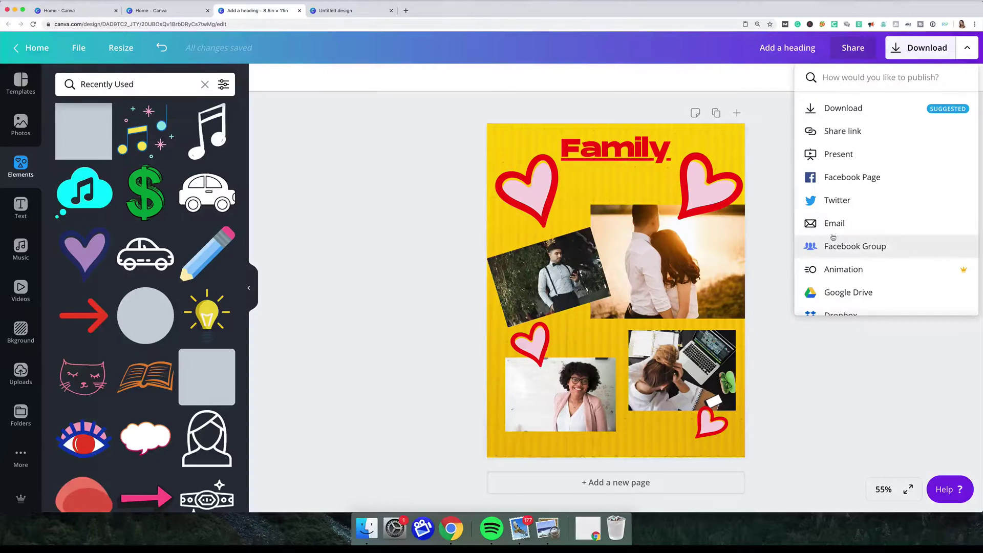
Choose Email, enter your own address via the suggested contact, and send the collage.
{"action": "left_click", "coordinate": [835, 224]}
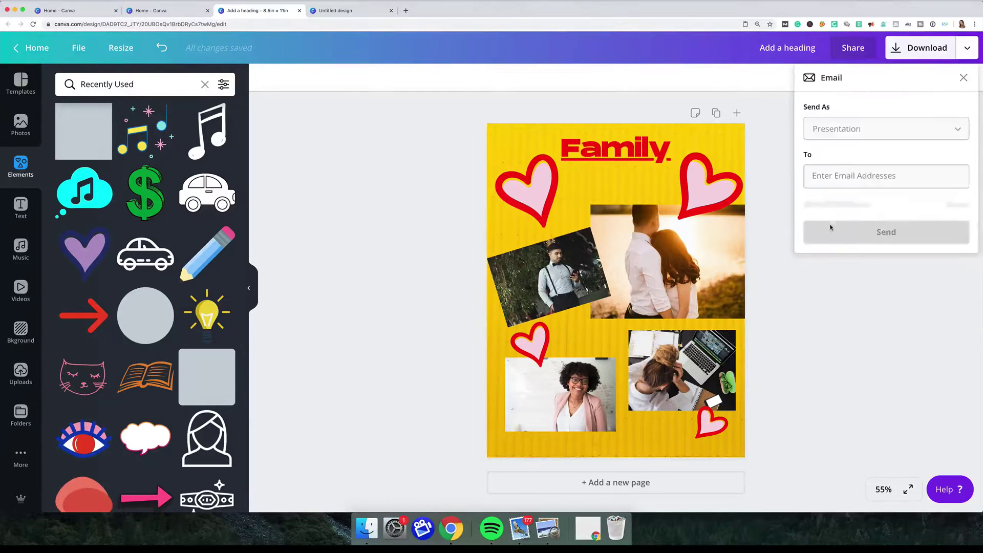
{"action": "left_click", "coordinate": [837, 177]}
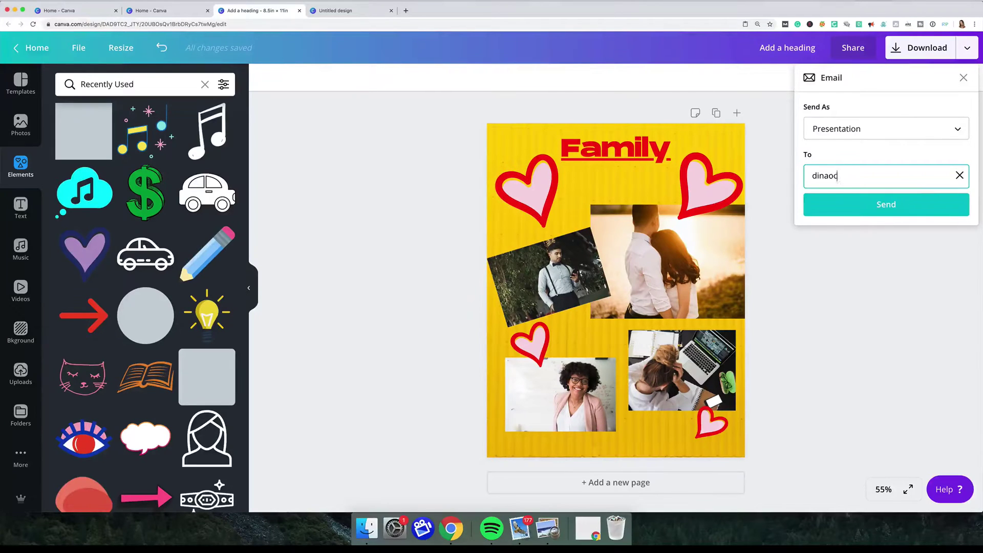
{"action": "left_click", "coordinate": [845, 199]}
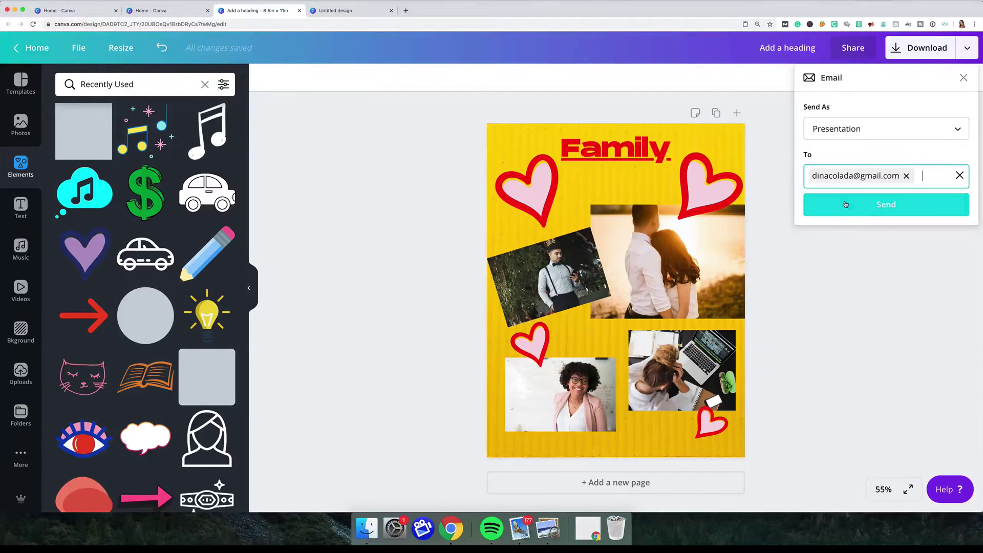
{"action": "left_click", "coordinate": [887, 207]}
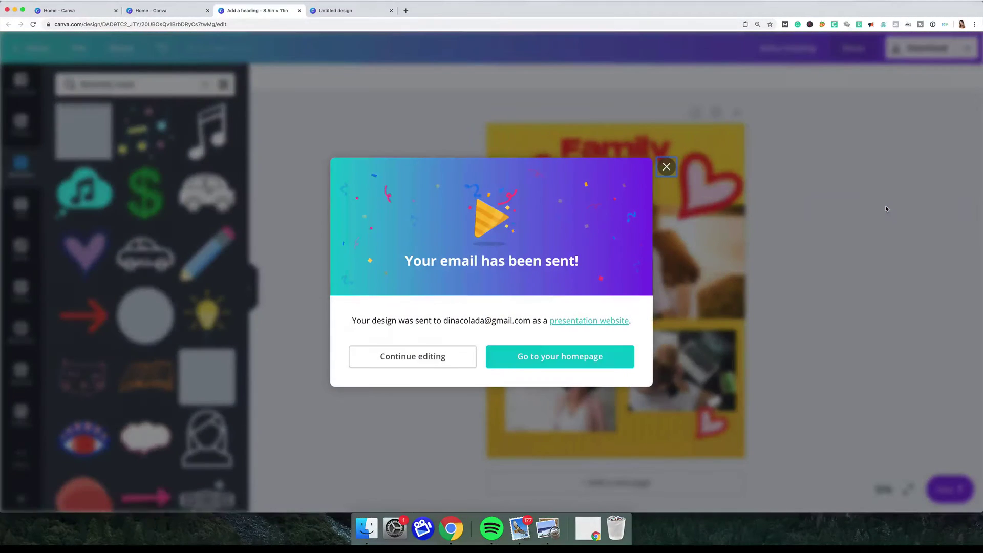